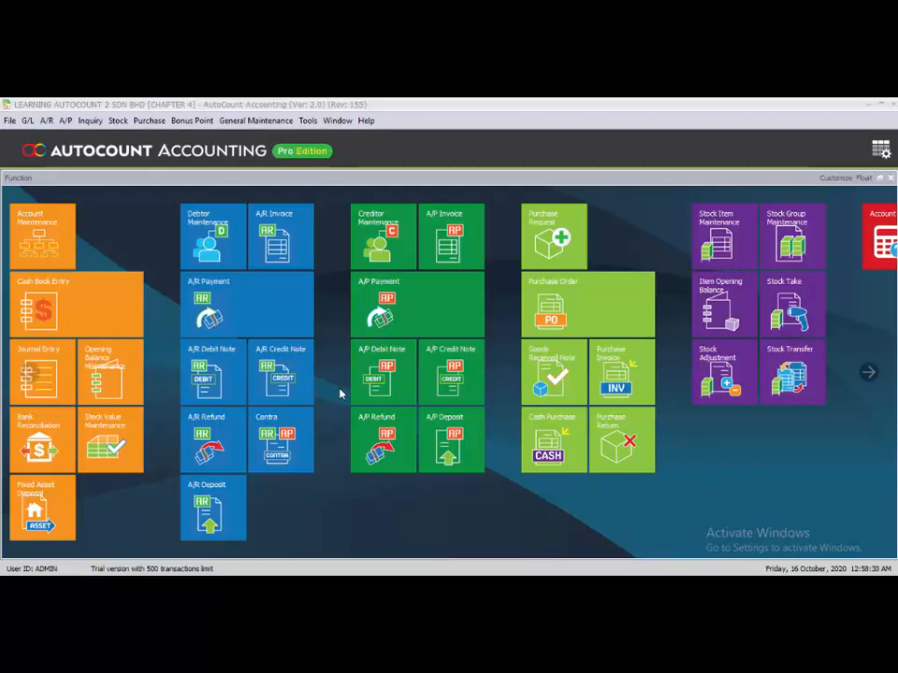
Enable the Sales and Purchase modules in the program's module settings.
{"action": "left_click", "coordinate": [308, 123]}
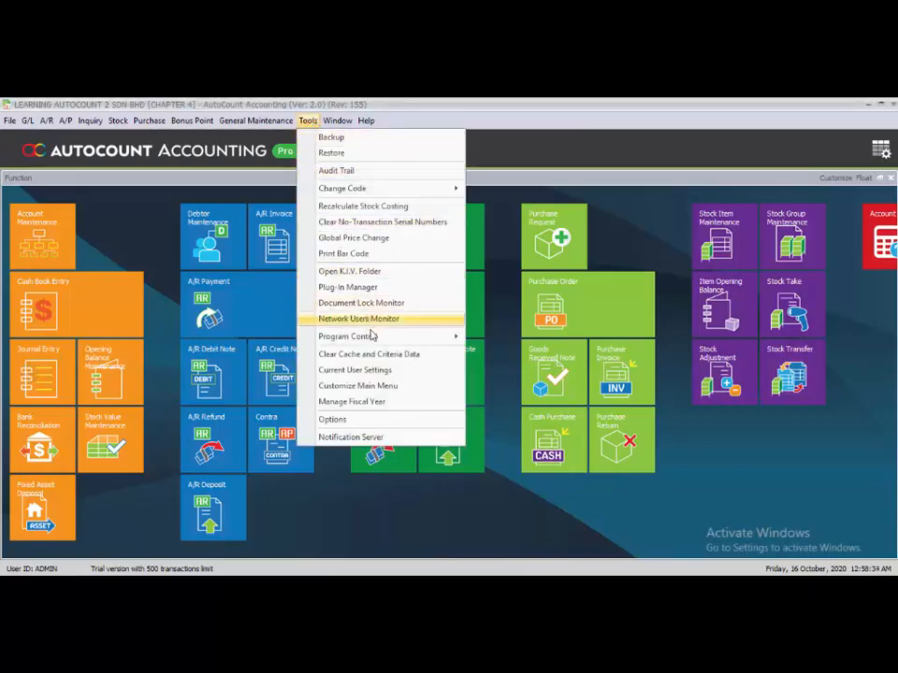
{"action": "mouse_move", "coordinate": [373, 338]}
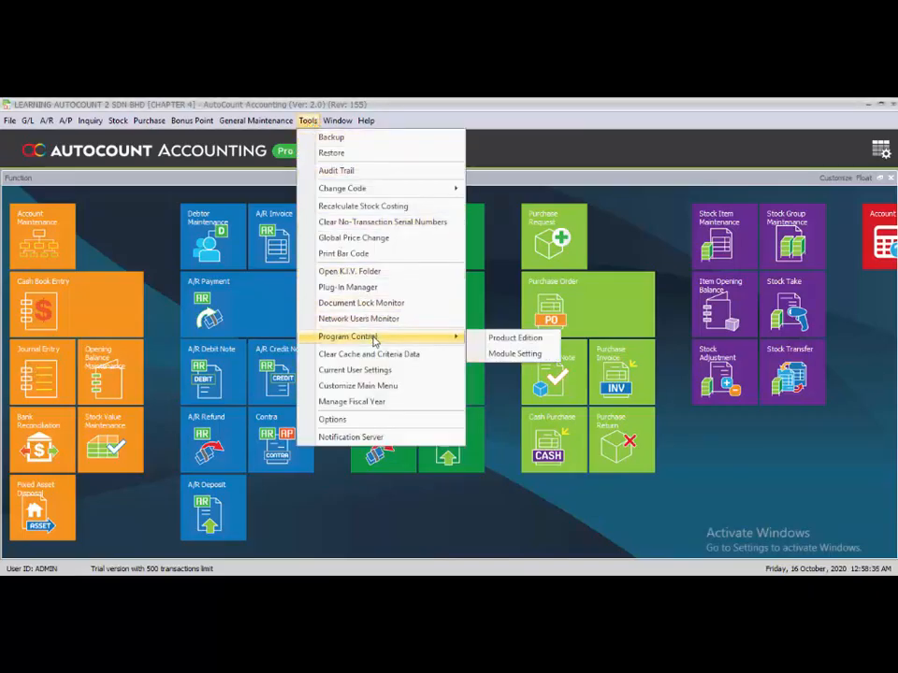
{"action": "left_click", "coordinate": [512, 356]}
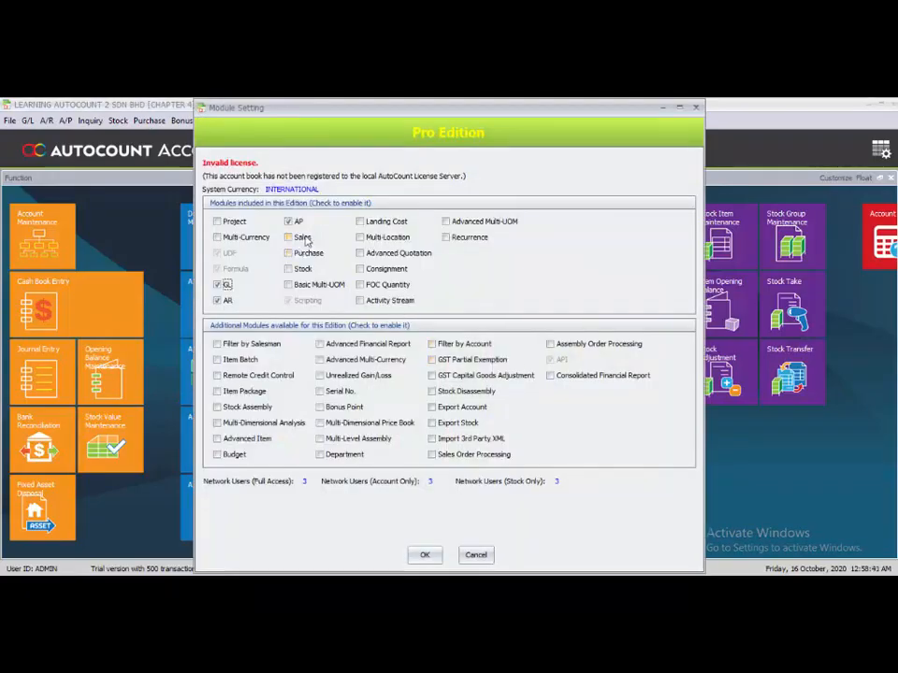
{"action": "left_click", "coordinate": [304, 237]}
{"action": "left_click", "coordinate": [307, 256]}
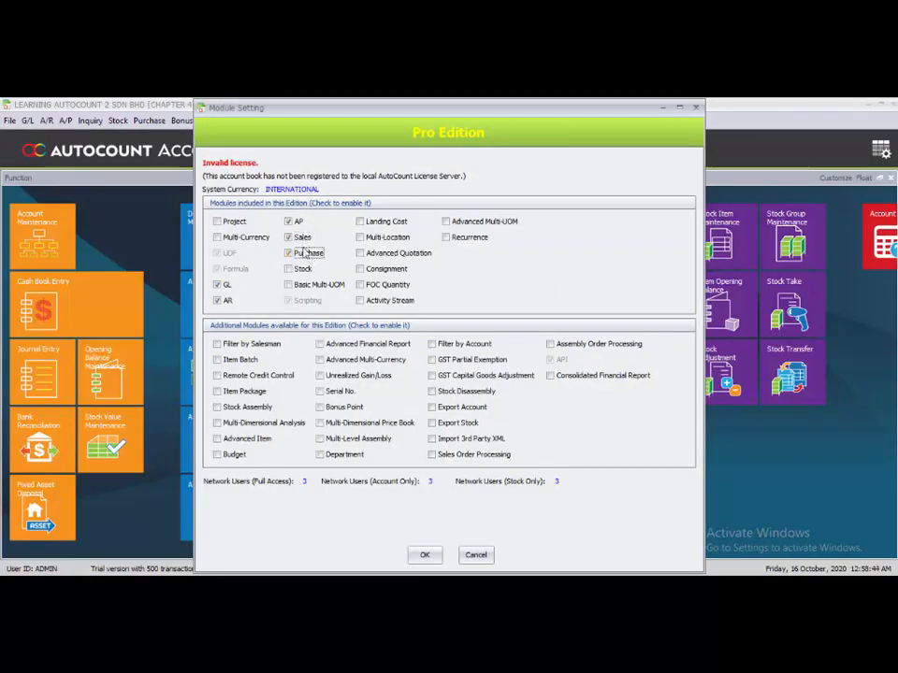
{"action": "left_click", "coordinate": [422, 557]}
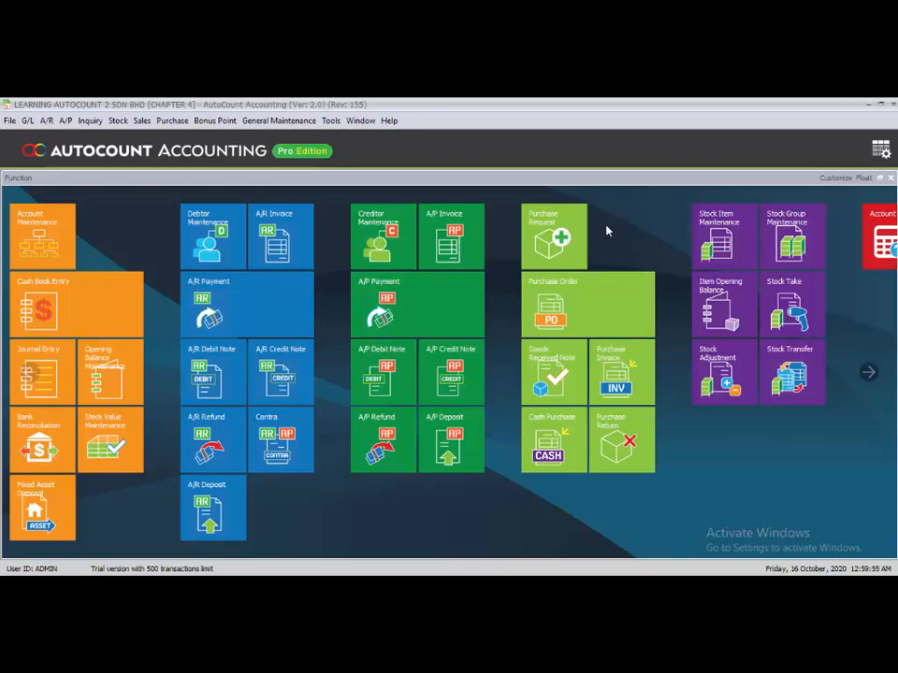
Open a new purchase request, set Requested By to N/A and the date to 05/05/2020.
{"action": "left_click", "coordinate": [559, 247]}
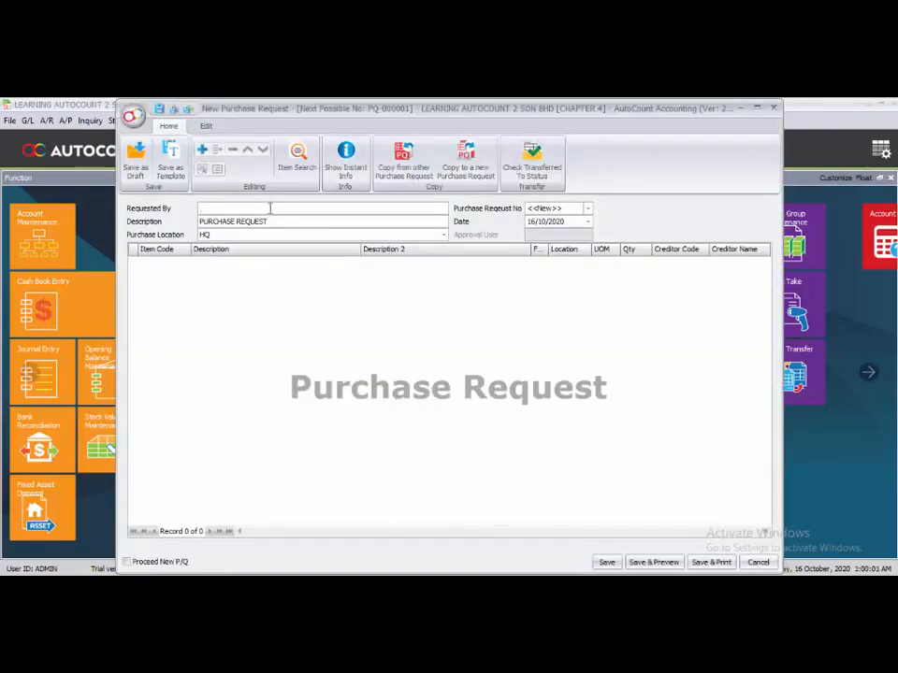
{"action": "type", "text": "N/A"}
{"action": "left_click", "coordinate": [530, 222]}
{"action": "type", "text": "01/"}
{"action": "type", "text": "05"}
Add a detail line for item ACL-001 ACCESSORY MTOROLA 1 to the purchase request.
{"action": "left_click", "coordinate": [307, 329]}
{"action": "left_click", "coordinate": [529, 208]}
{"action": "right_click", "coordinate": [181, 280]}
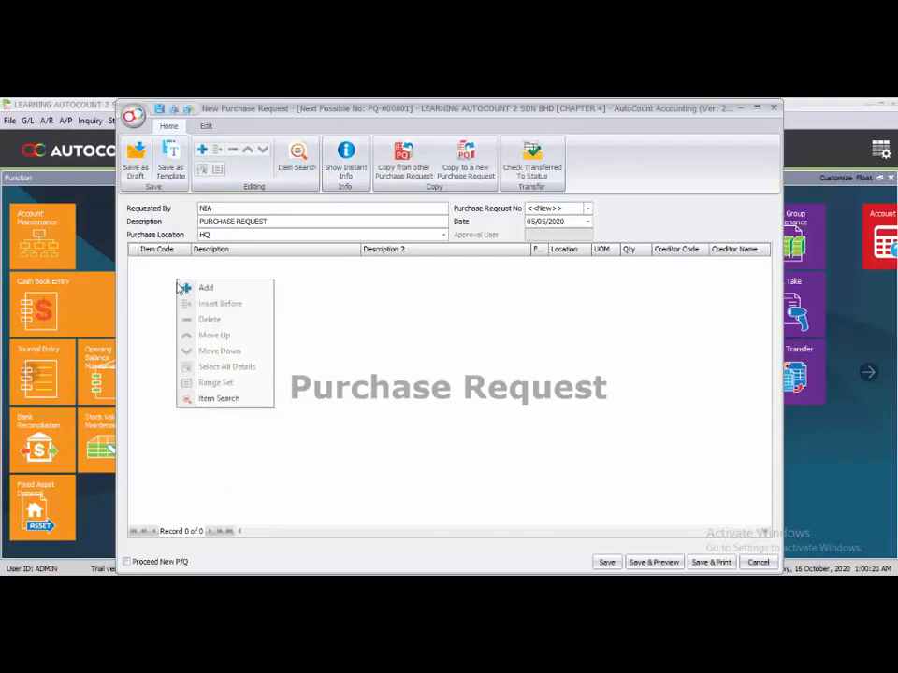
{"action": "left_click", "coordinate": [184, 287]}
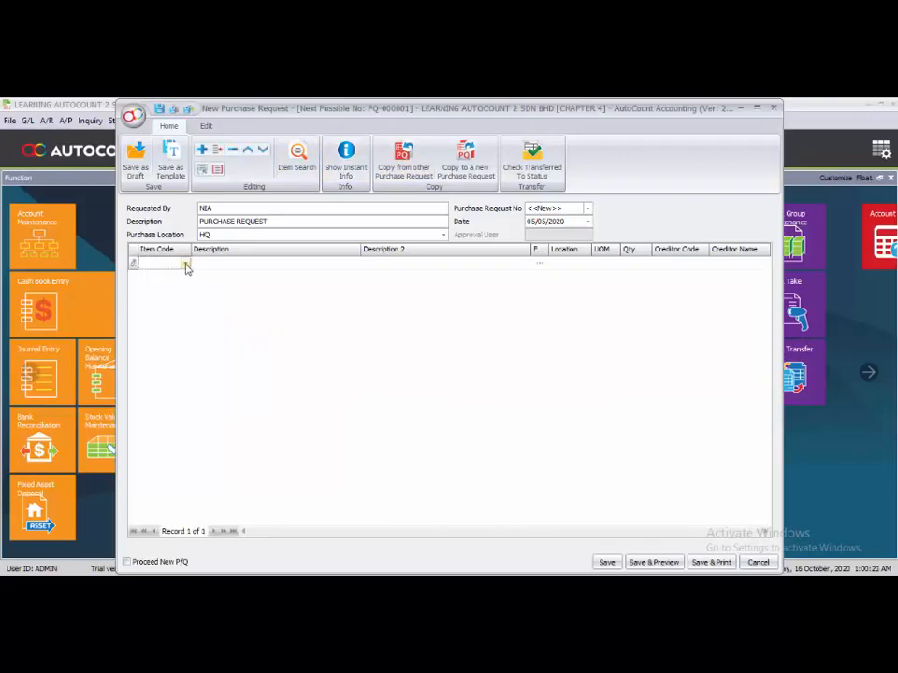
{"action": "left_click", "coordinate": [187, 265]}
{"action": "double_click", "coordinate": [204, 337]}
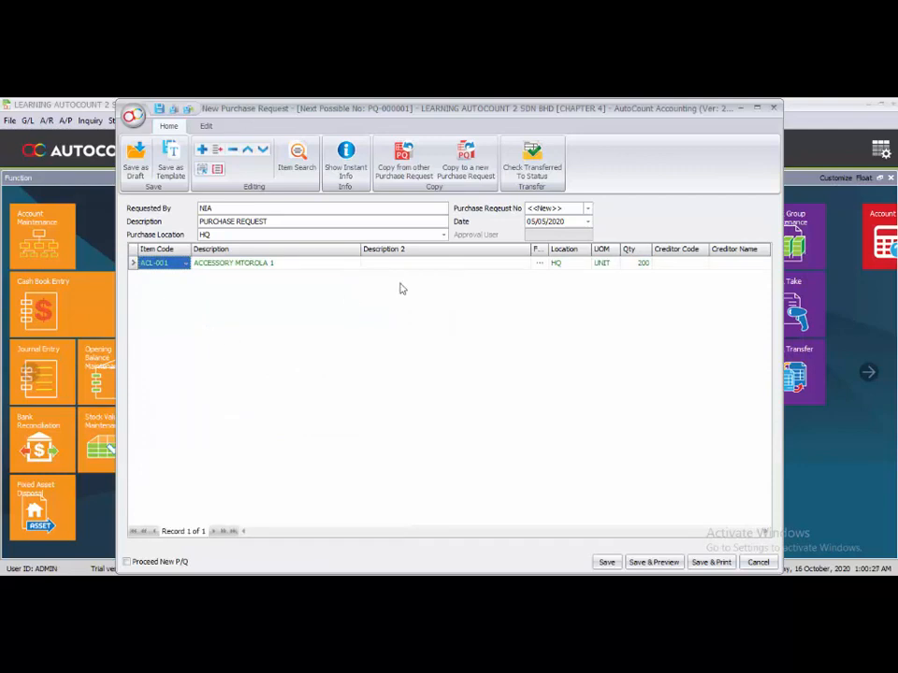
Add a second line for item PHL-002 and set its quantity to 100.
{"action": "right_click", "coordinate": [147, 292]}
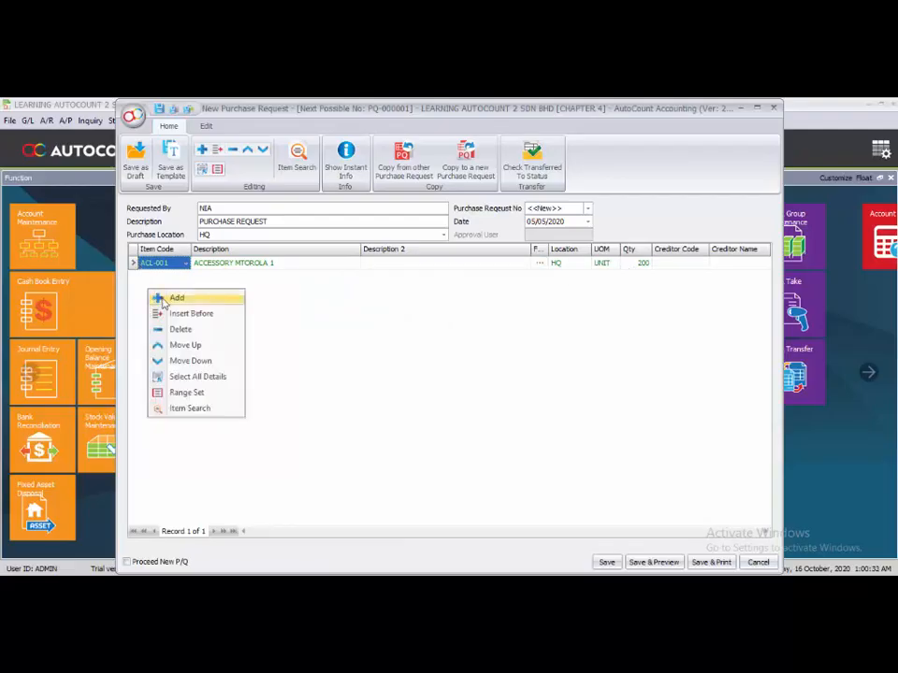
{"action": "left_click", "coordinate": [163, 298]}
{"action": "left_click", "coordinate": [185, 277]}
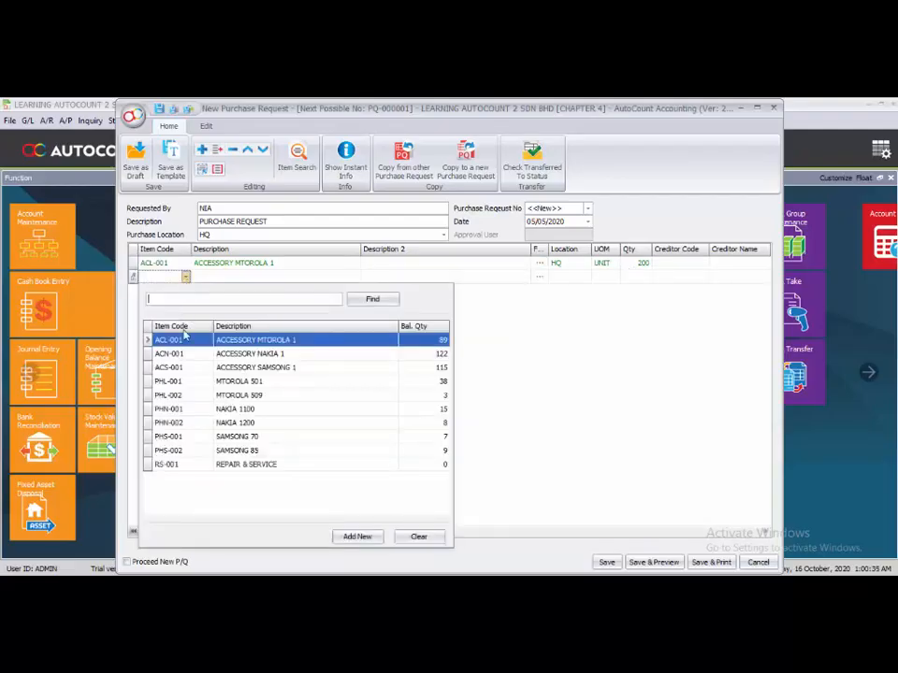
{"action": "left_click", "coordinate": [215, 394]}
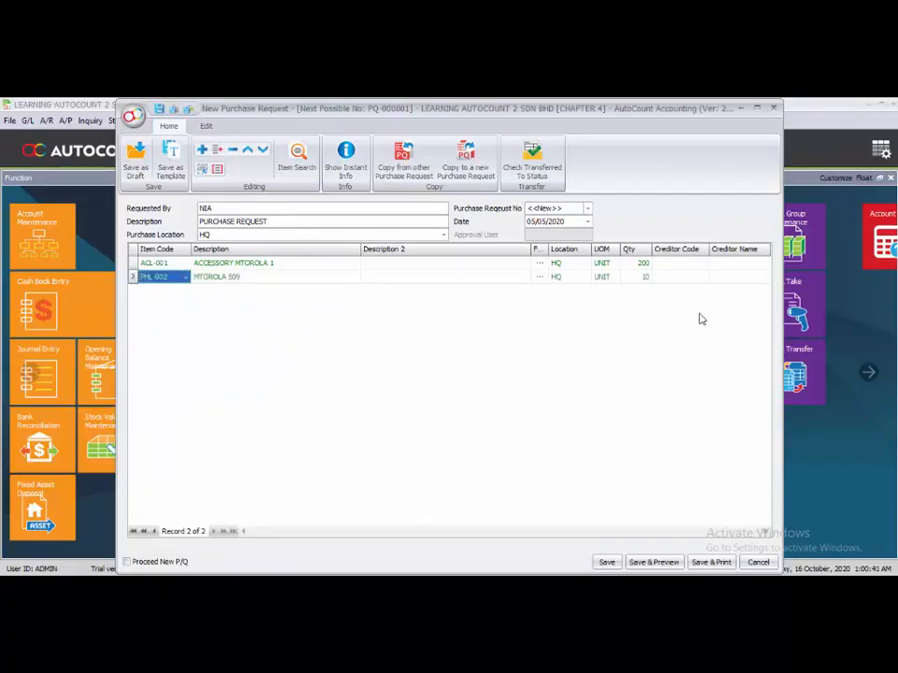
{"action": "left_click", "coordinate": [644, 278]}
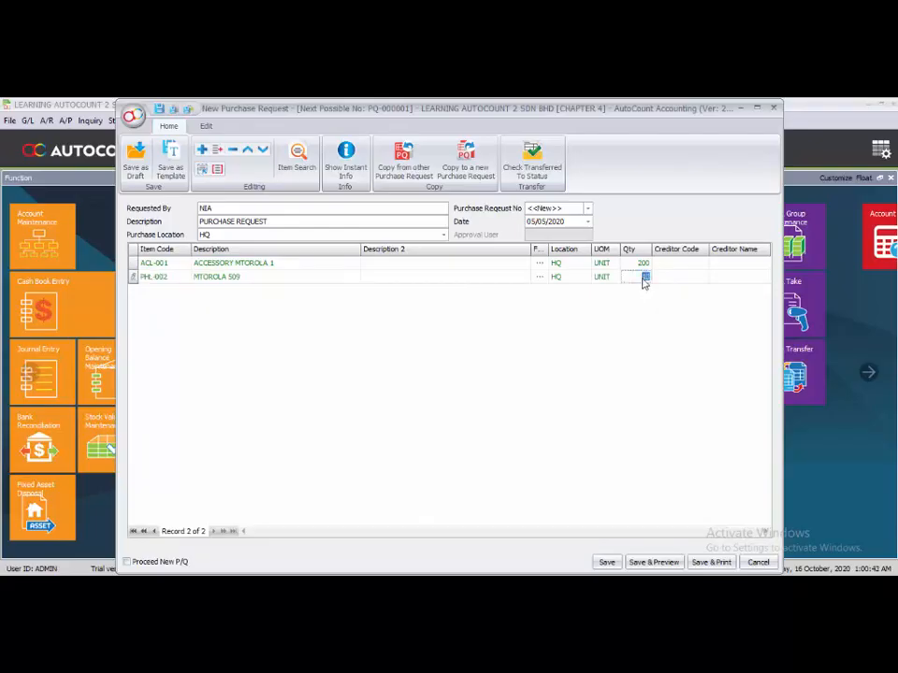
{"action": "type", "text": "100"}
{"action": "key", "text": "Return"}
Change the second line's item to PHL-001 MTOROLA 501.
{"action": "right_click", "coordinate": [224, 329]}
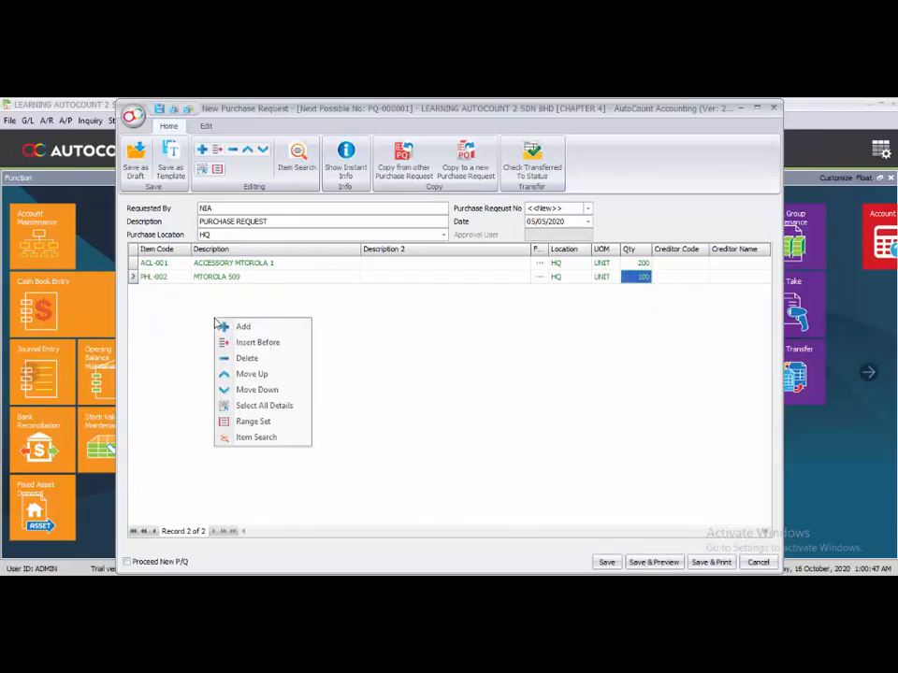
{"action": "left_click", "coordinate": [169, 279]}
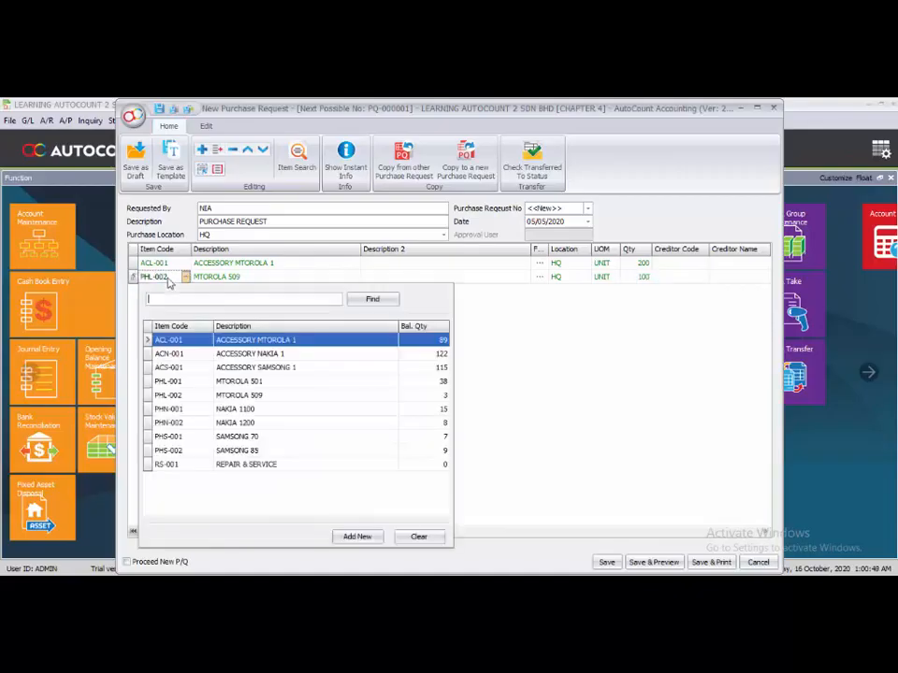
{"action": "left_click", "coordinate": [190, 382]}
Add a third line for item PHL-002 MTOROLA 509.
{"action": "right_click", "coordinate": [210, 317]}
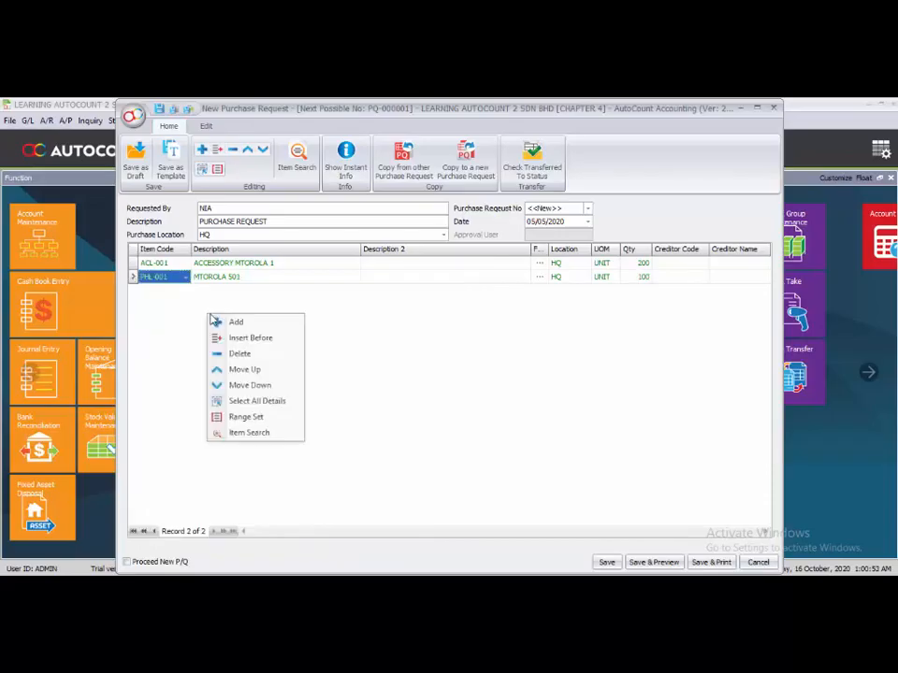
{"action": "left_click", "coordinate": [235, 323]}
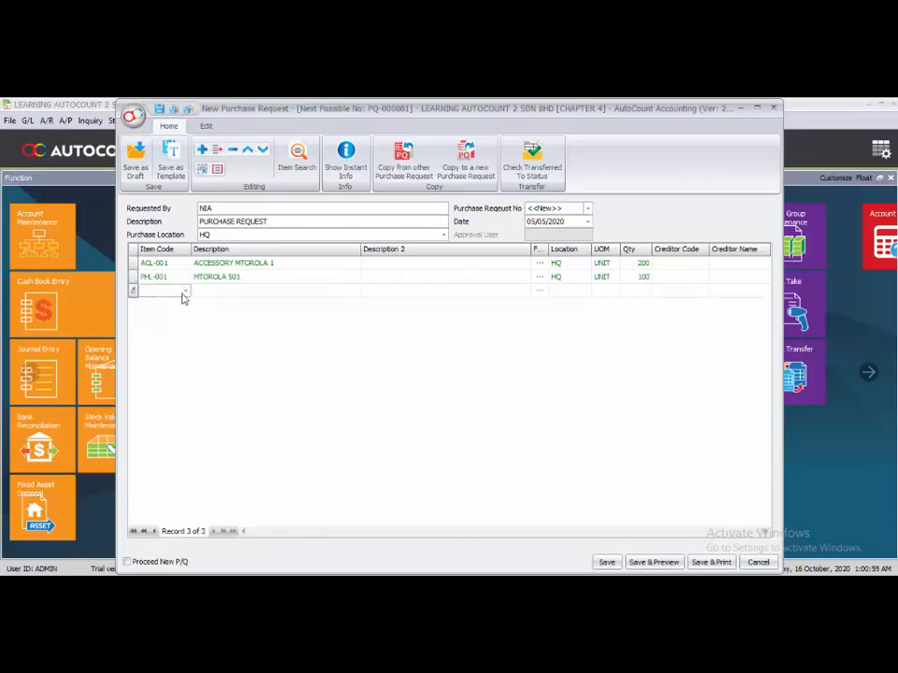
{"action": "left_click", "coordinate": [185, 292]}
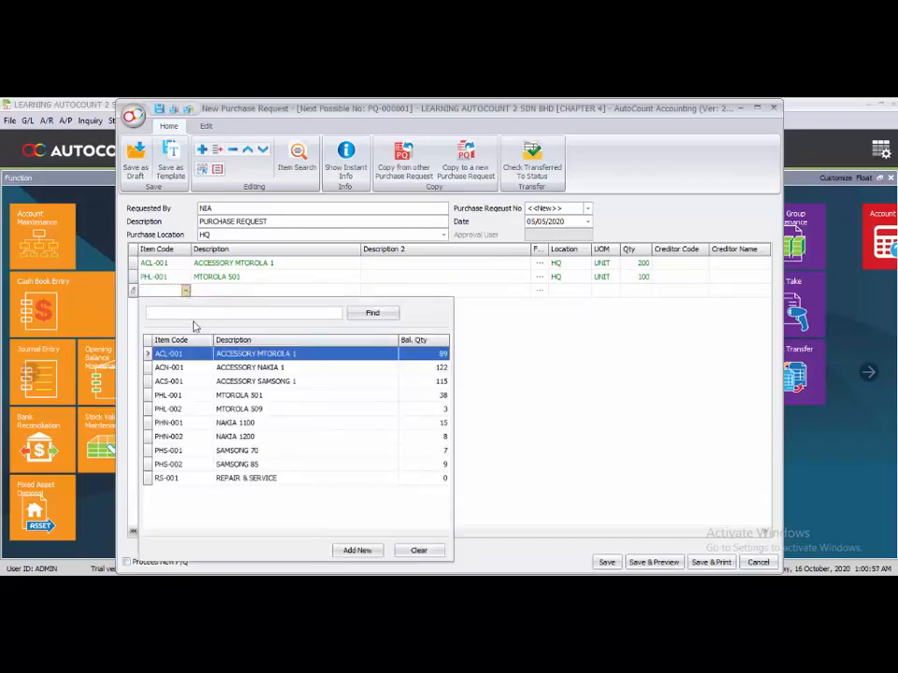
{"action": "left_click", "coordinate": [208, 413]}
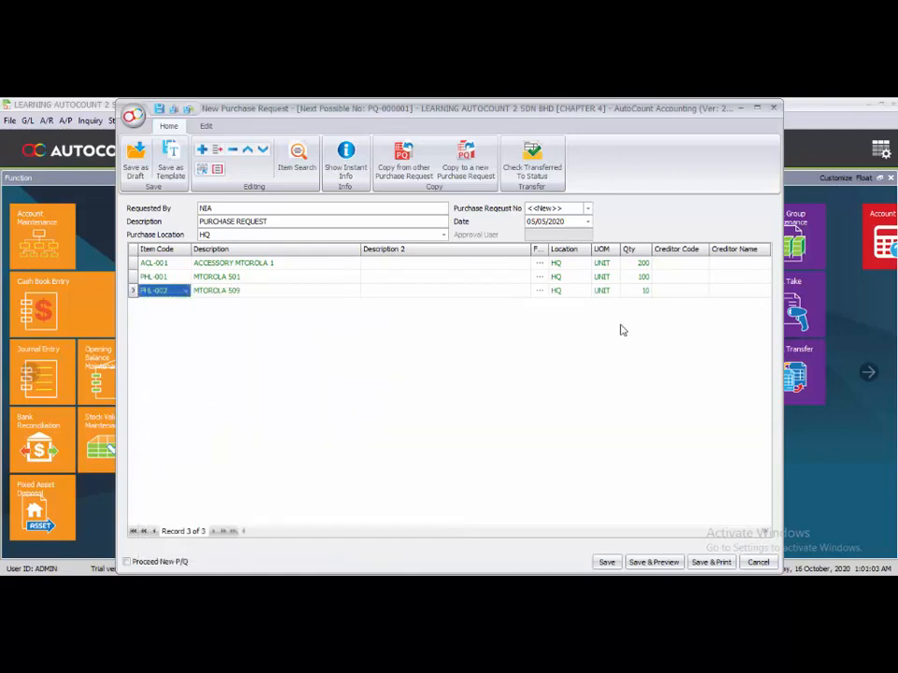
Add a fourth line for item PHN-002 NAKIA 1200.
{"action": "right_click", "coordinate": [158, 337]}
{"action": "key", "text": "Escape"}
{"action": "left_click", "coordinate": [186, 305]}
{"action": "left_click", "coordinate": [186, 305]}
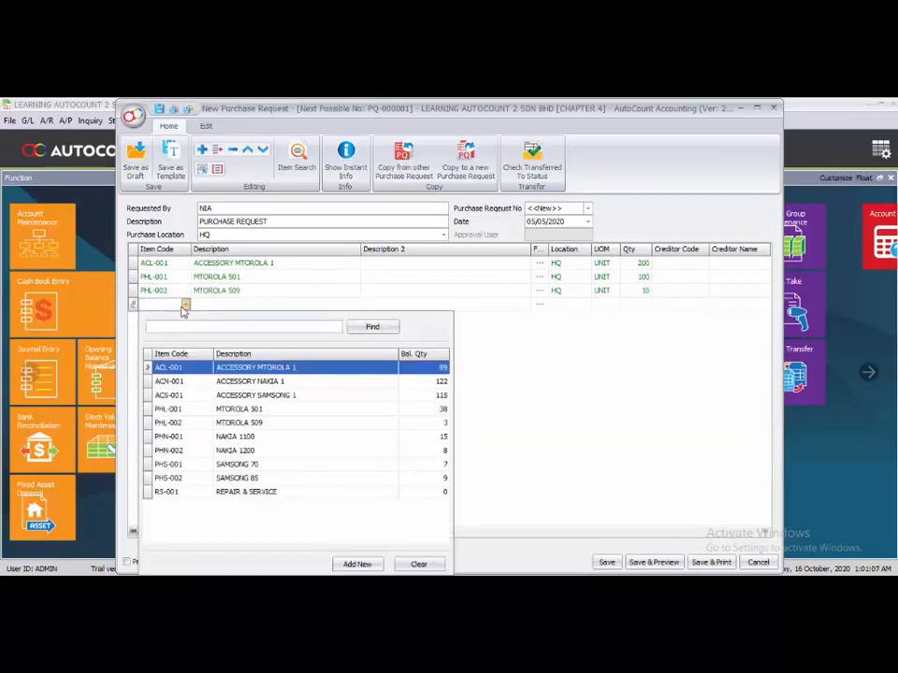
{"action": "left_click", "coordinate": [218, 456]}
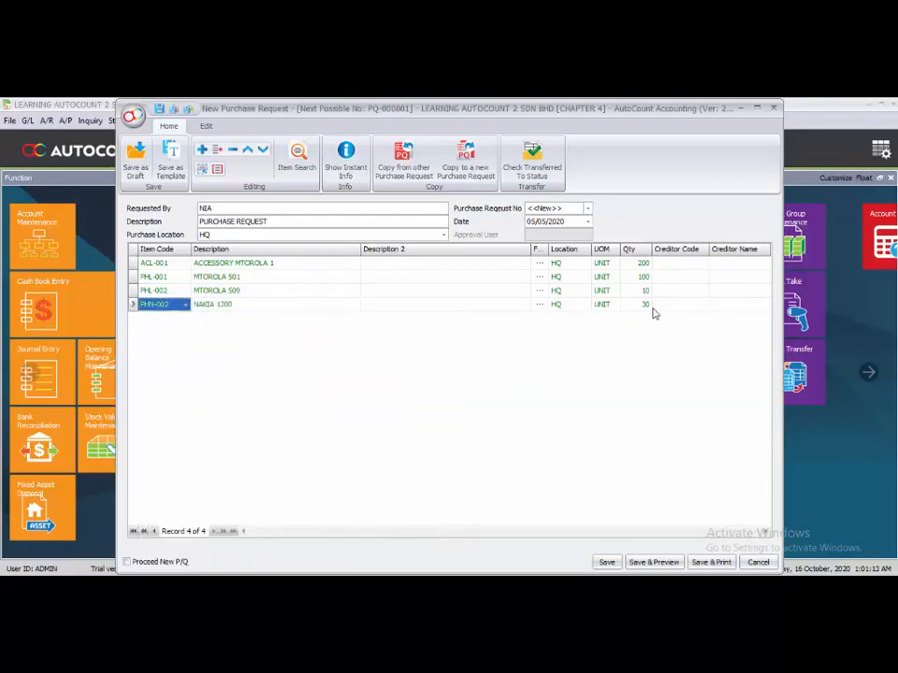
Assign creditor 400-S001 SUPPLIER A to the first three lines.
{"action": "left_click", "coordinate": [696, 263]}
{"action": "left_click", "coordinate": [704, 263]}
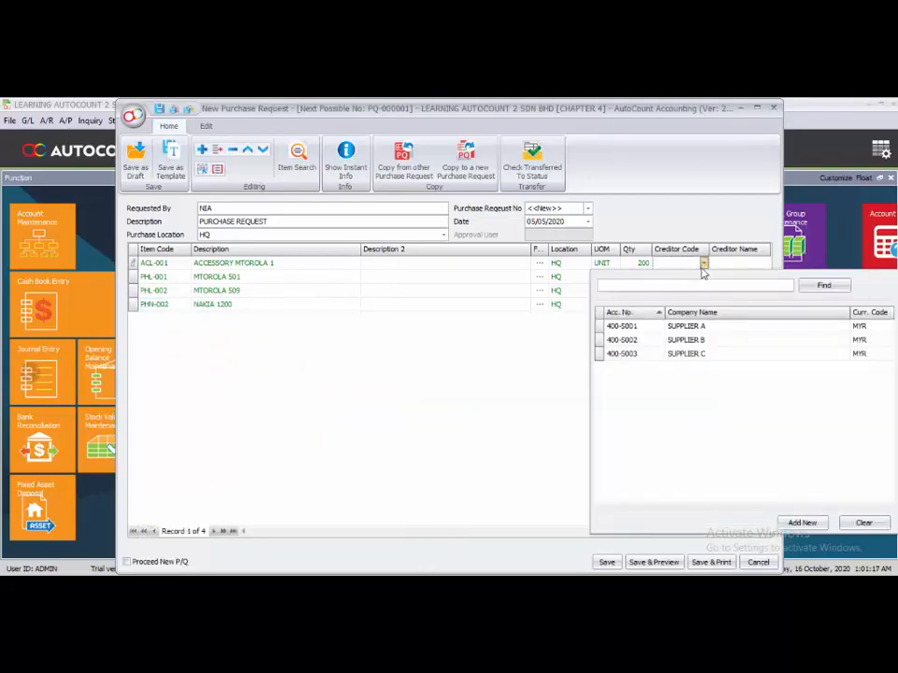
{"action": "left_click", "coordinate": [683, 326]}
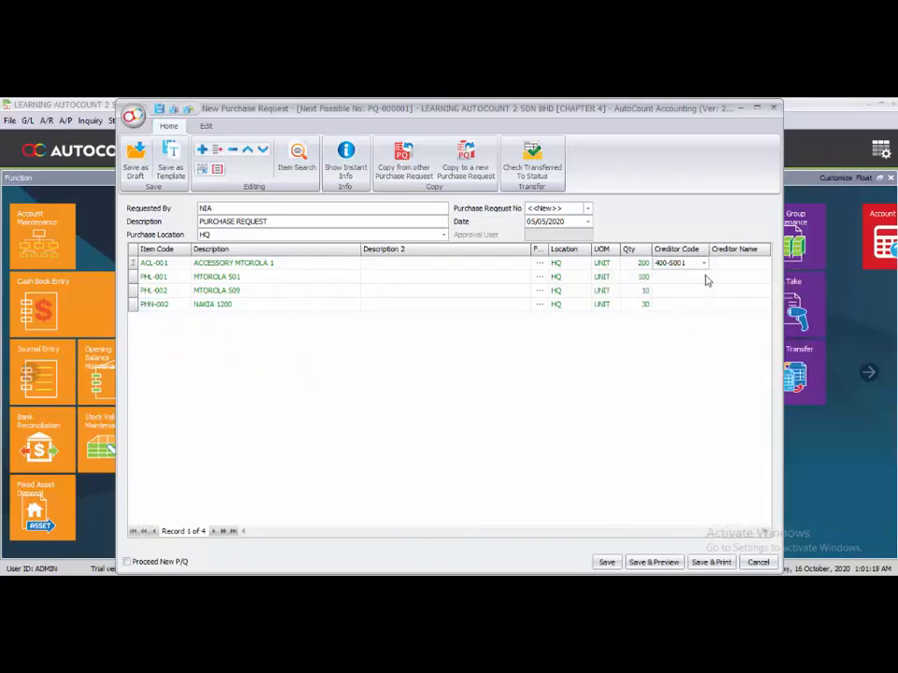
{"action": "left_click", "coordinate": [707, 280]}
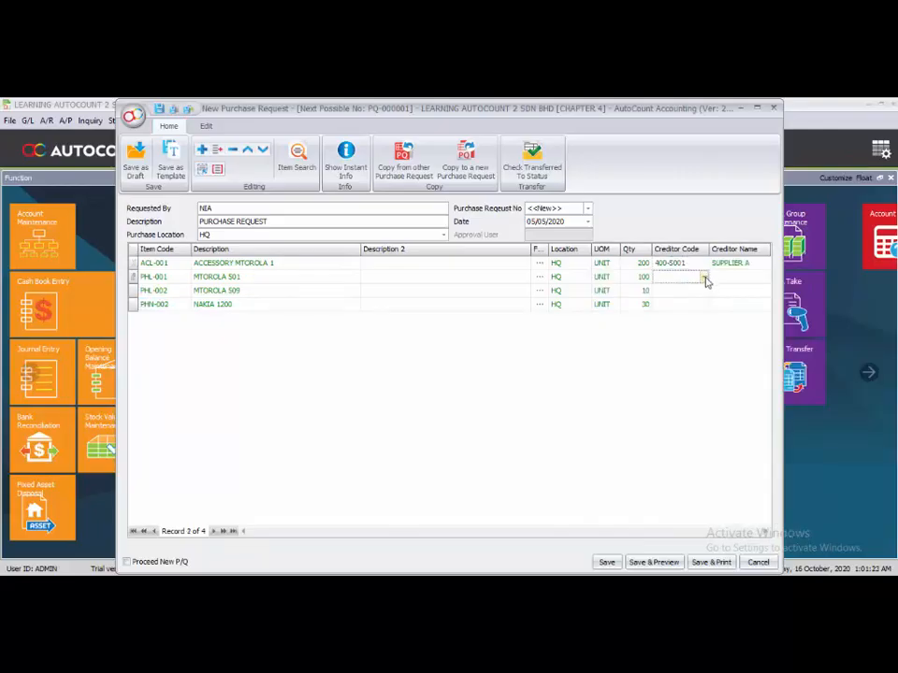
{"action": "left_click", "coordinate": [703, 277]}
{"action": "left_click", "coordinate": [654, 340]}
{"action": "left_click", "coordinate": [706, 293]}
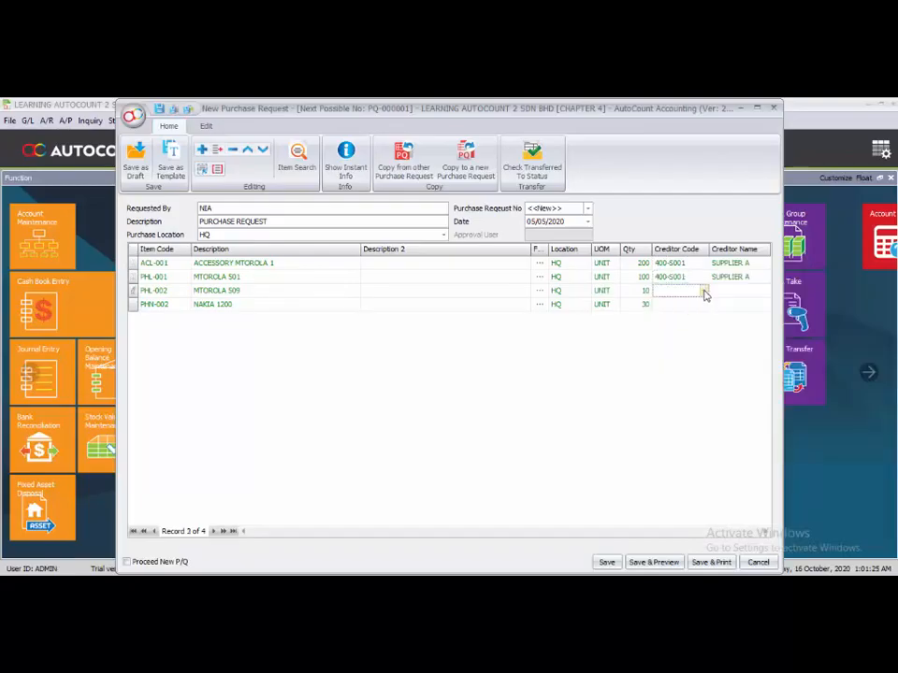
{"action": "left_click", "coordinate": [703, 291]}
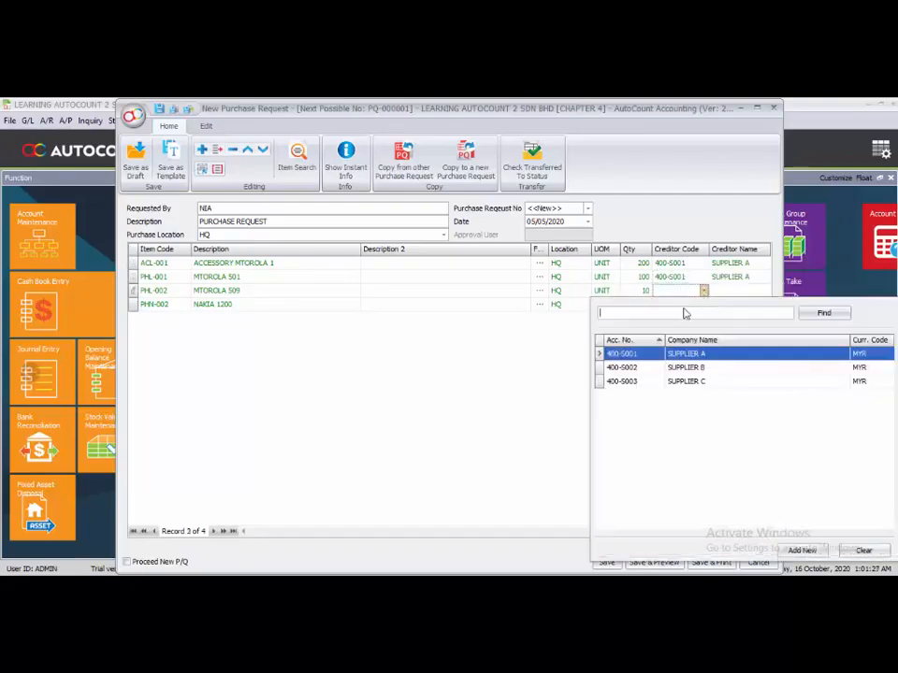
{"action": "left_click", "coordinate": [651, 355]}
Assign creditor 400-S002 SUPPLIER B to the fourth line and save the purchase request.
{"action": "left_click", "coordinate": [704, 305]}
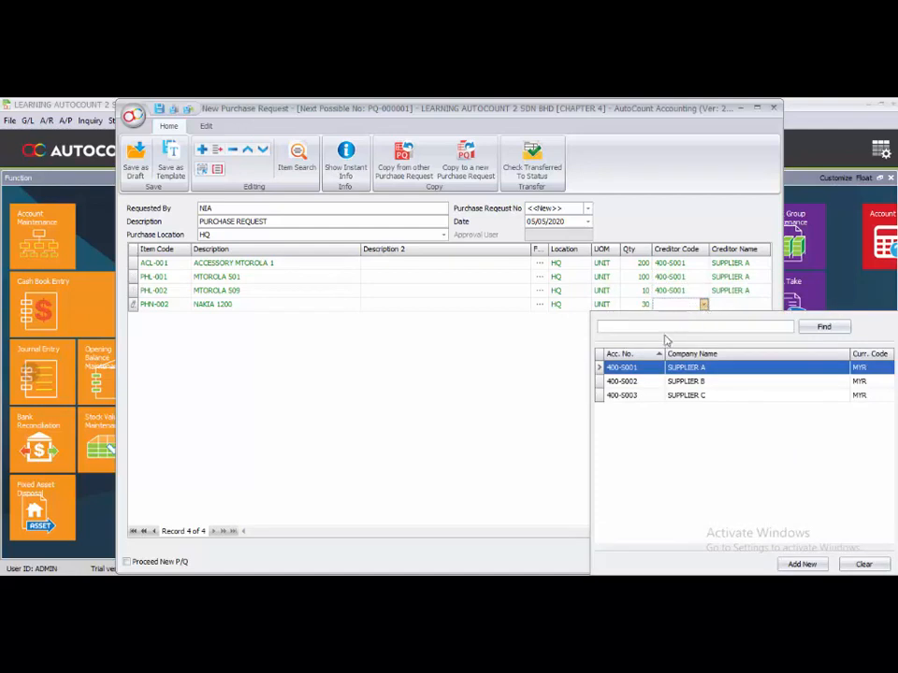
{"action": "left_click", "coordinate": [654, 383]}
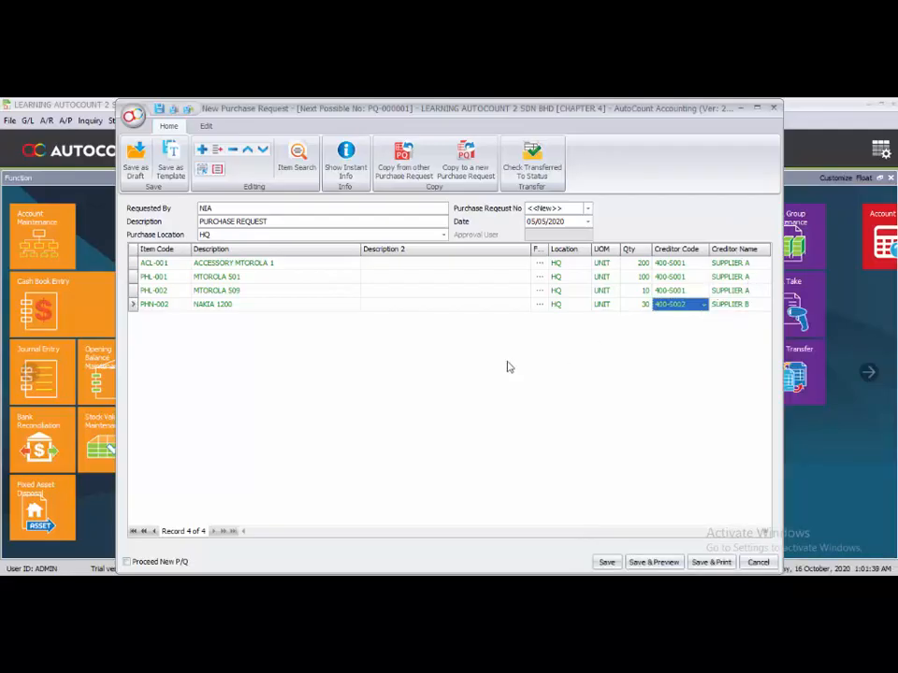
{"action": "left_click", "coordinate": [606, 562]}
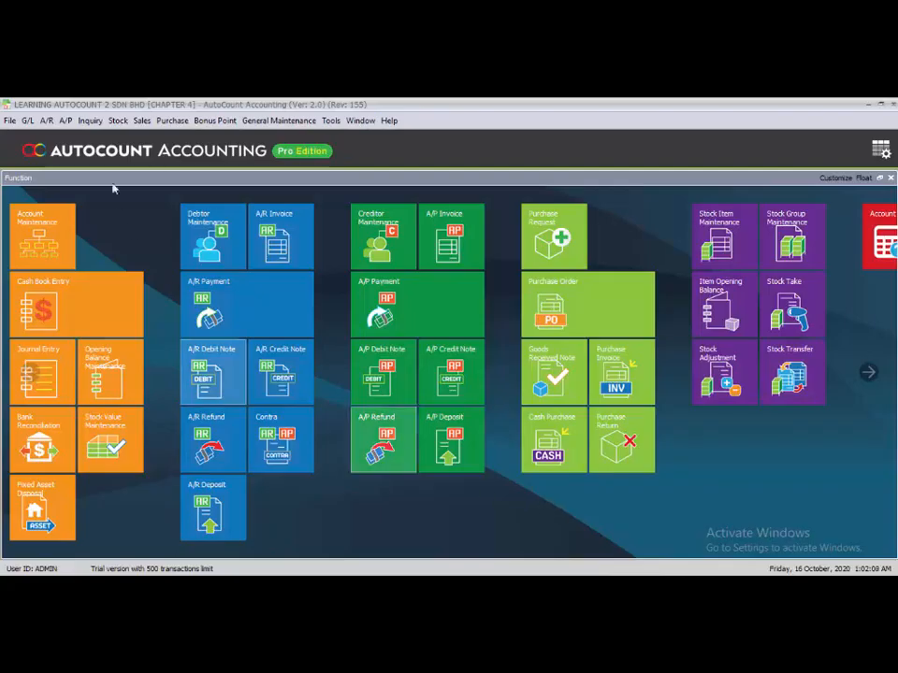
Create a new request quotation for creditor 400-S001 SUPPLIER A.
{"action": "left_click", "coordinate": [166, 121]}
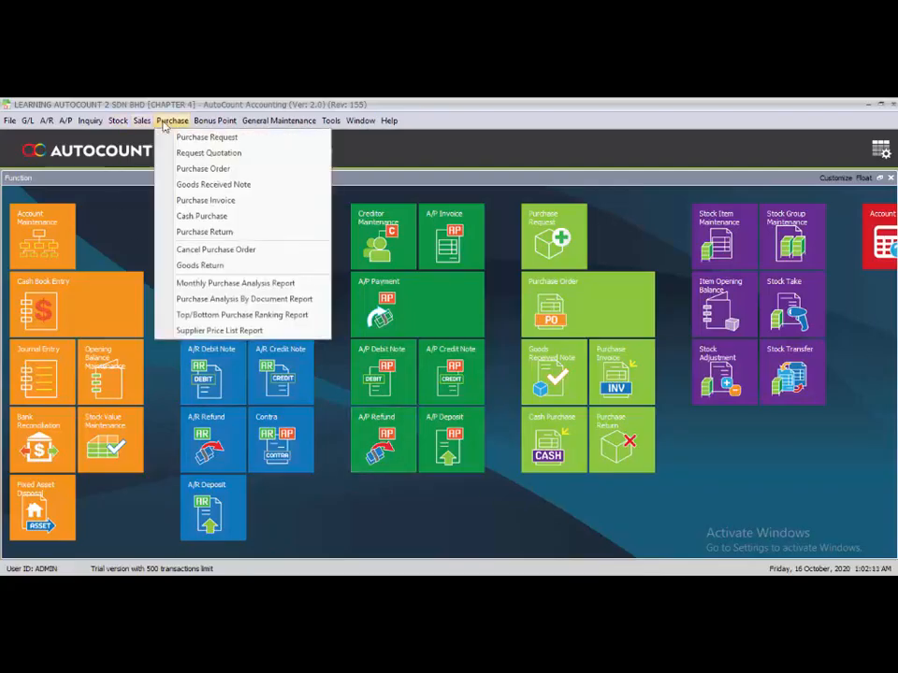
{"action": "left_click", "coordinate": [225, 155]}
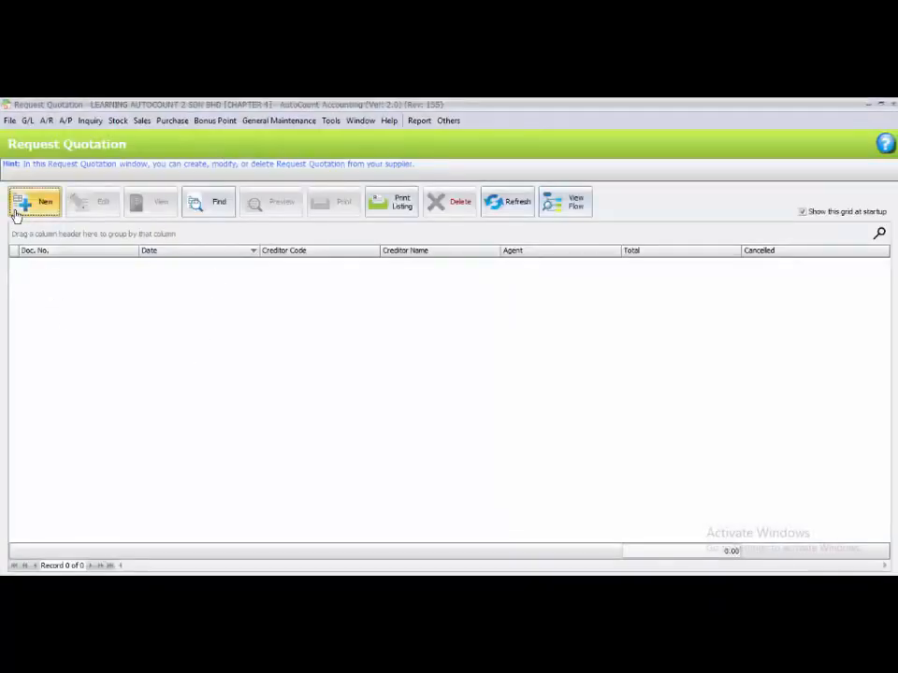
{"action": "left_click", "coordinate": [45, 201]}
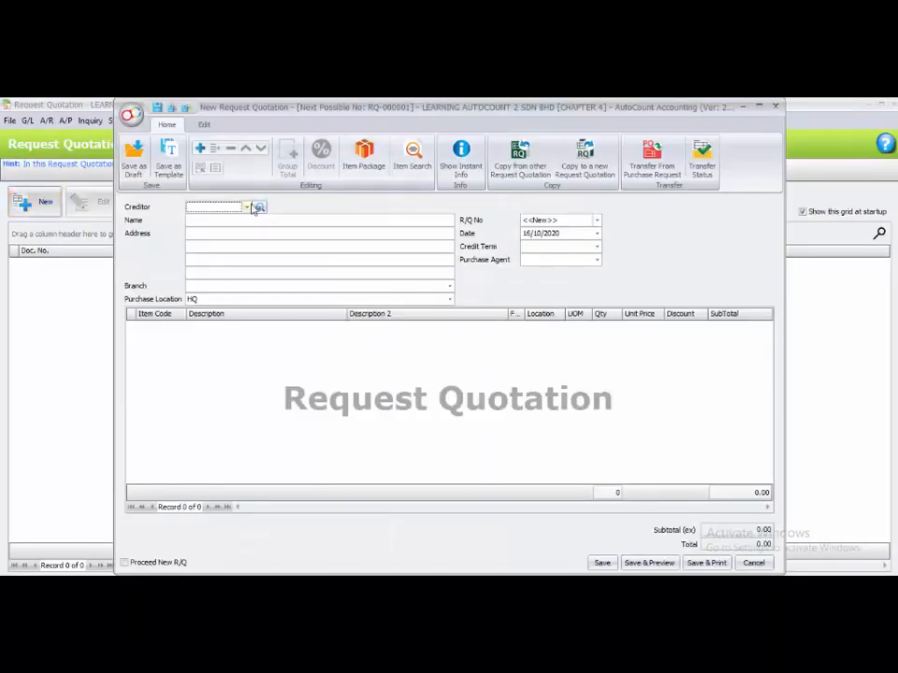
{"action": "left_click", "coordinate": [247, 207]}
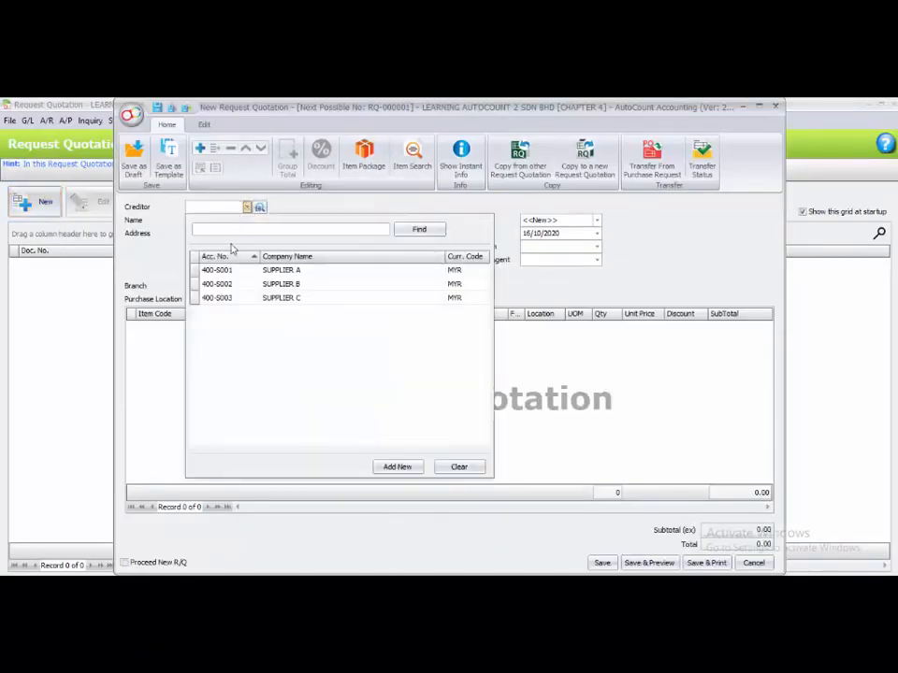
{"action": "left_click", "coordinate": [244, 270]}
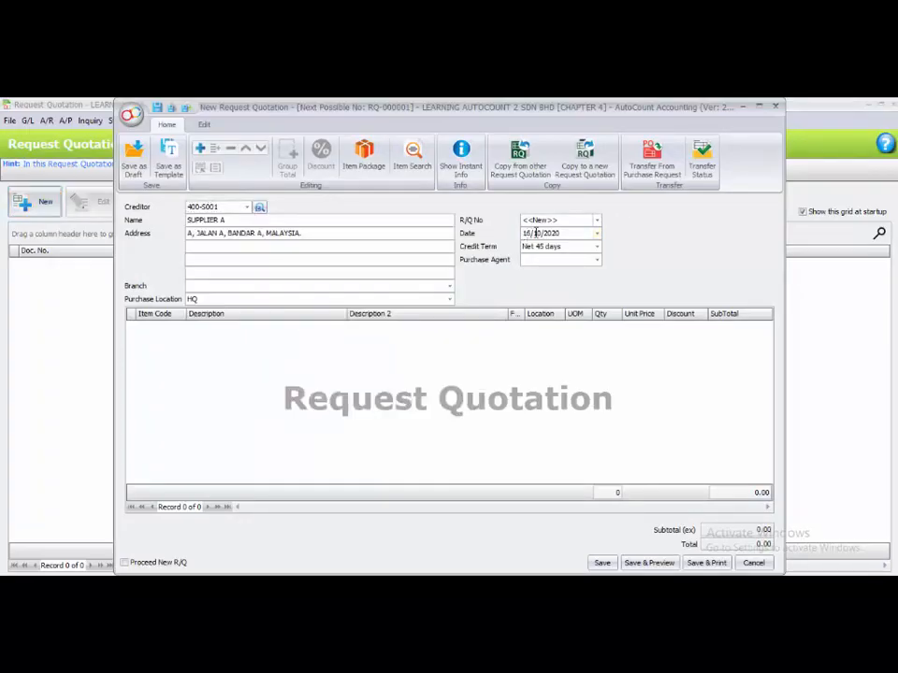
Set the quotation date to 05/05/2020 and add item ACL-001 ACCESSORY MTOROLA 1 with quantity 200.
{"action": "left_click", "coordinate": [539, 232]}
{"action": "type", "text": "05/05"}
{"action": "right_click", "coordinate": [187, 344]}
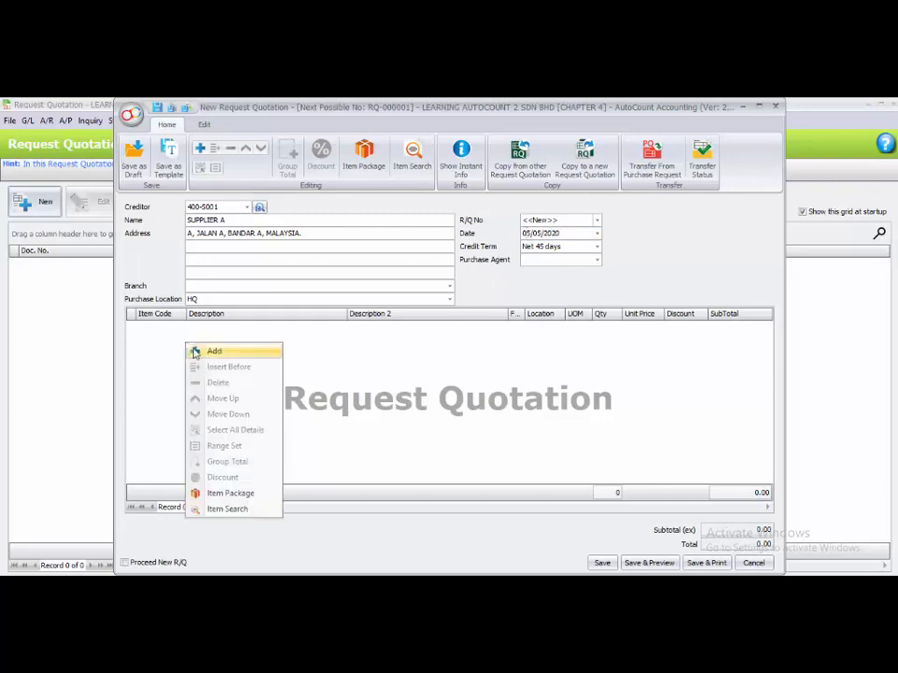
{"action": "left_click", "coordinate": [213, 351]}
{"action": "left_click", "coordinate": [182, 327]}
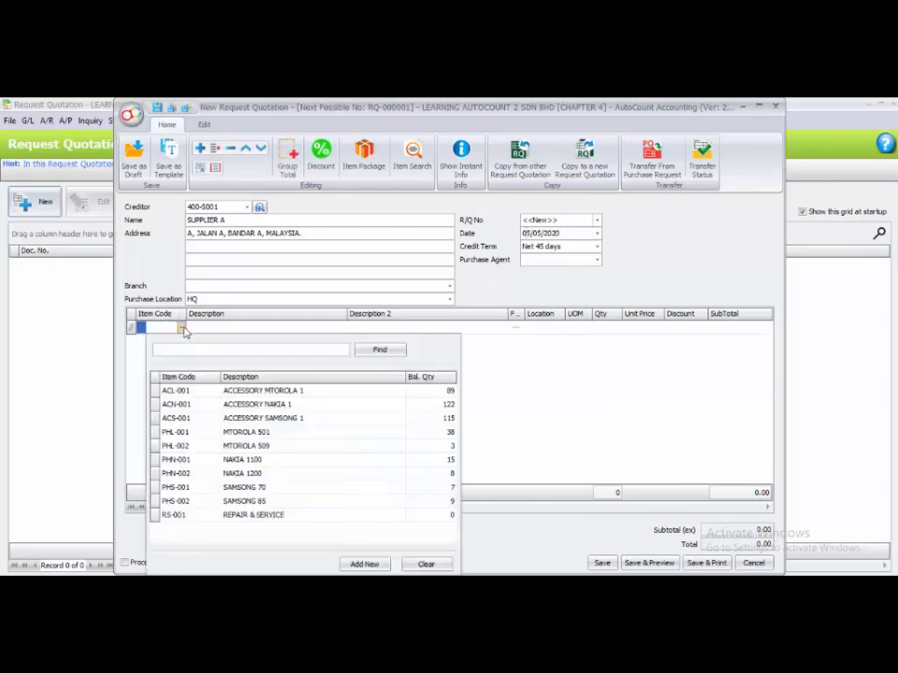
{"action": "left_click", "coordinate": [200, 391]}
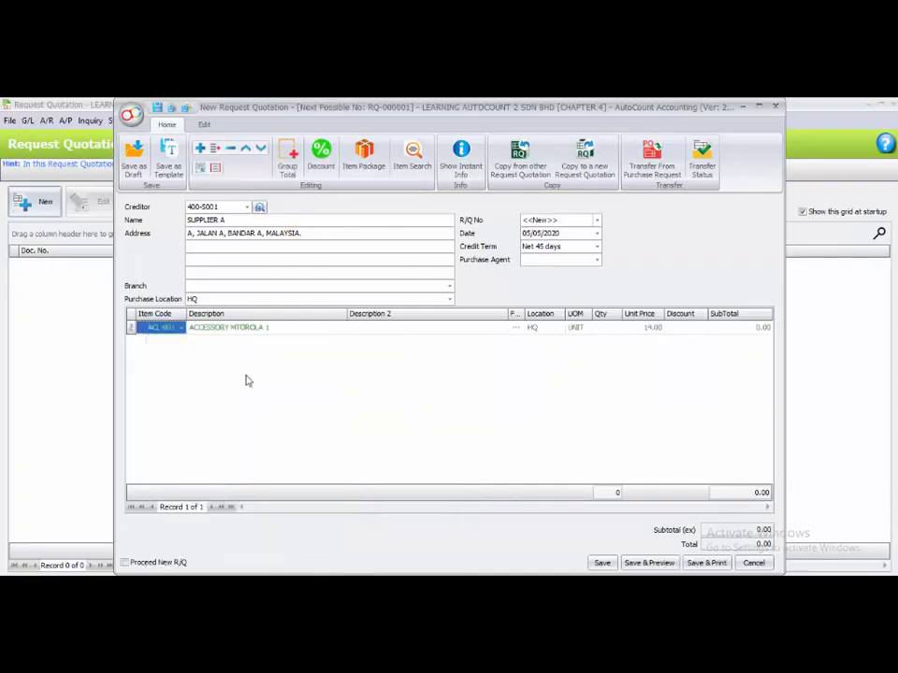
{"action": "left_click", "coordinate": [604, 328]}
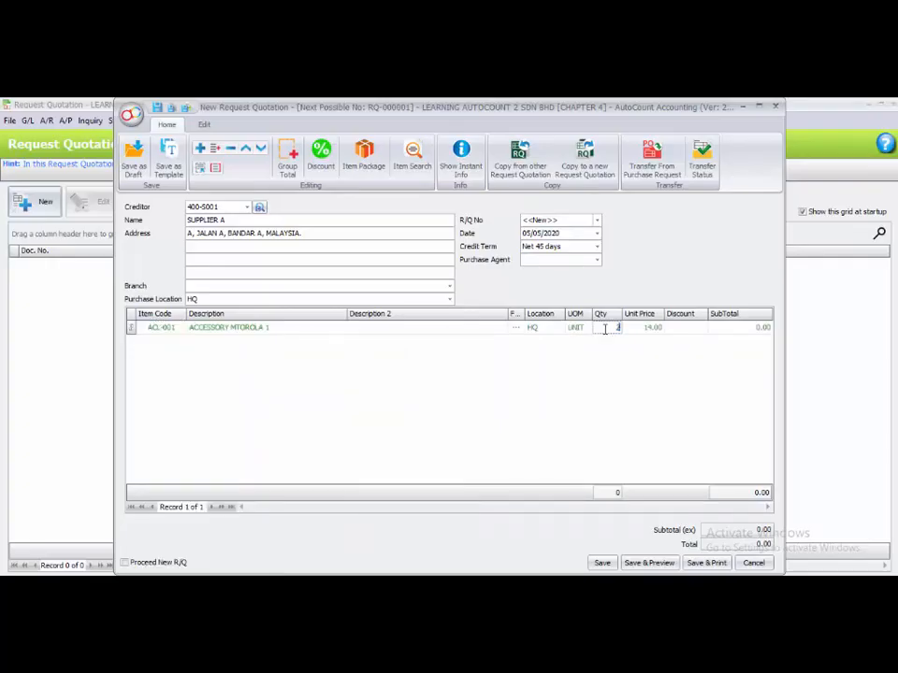
{"action": "type", "text": "200"}
{"action": "key", "text": "Return"}
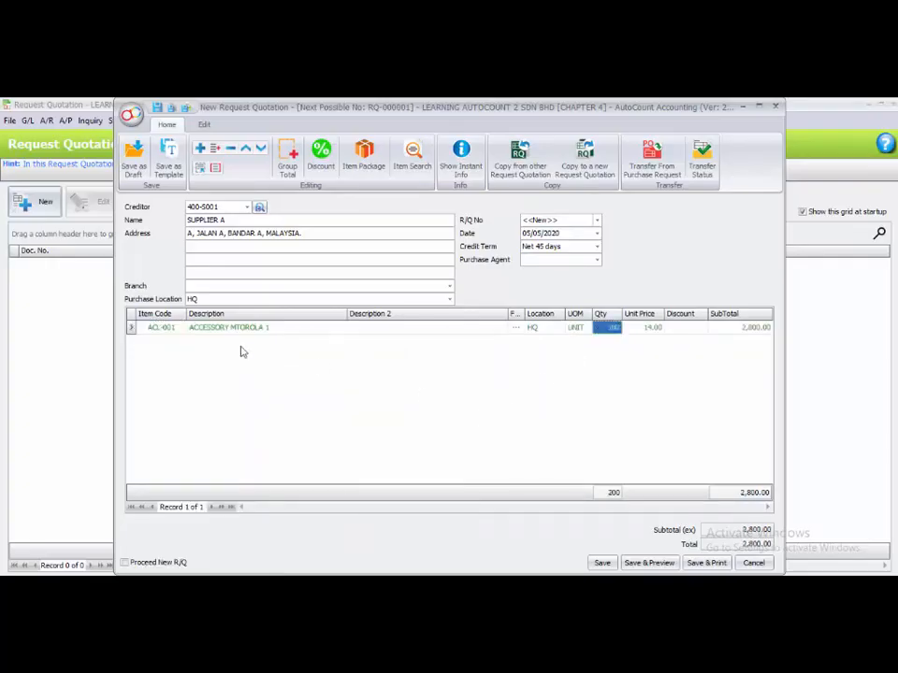
Add a second line for item PHL-001 MTOROLA 501 with quantity 100.
{"action": "right_click", "coordinate": [150, 363]}
{"action": "left_click", "coordinate": [166, 372]}
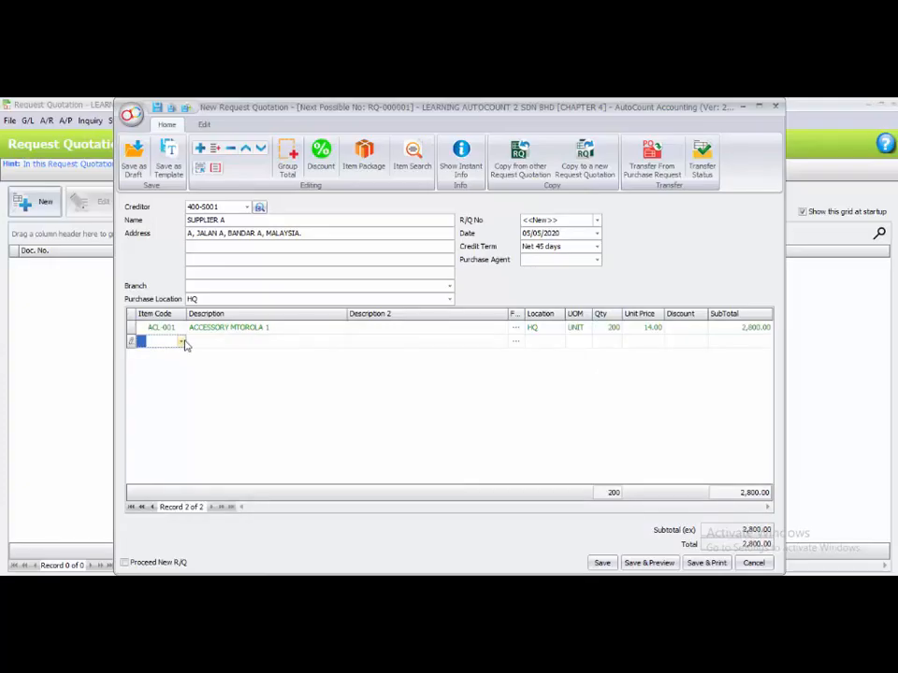
{"action": "left_click", "coordinate": [182, 342]}
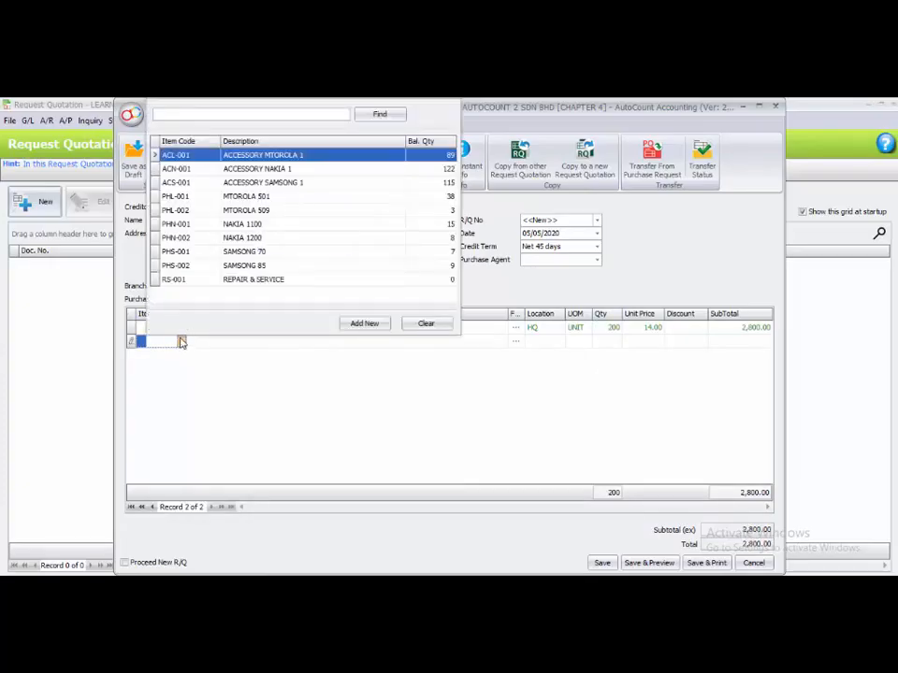
{"action": "left_click", "coordinate": [230, 198]}
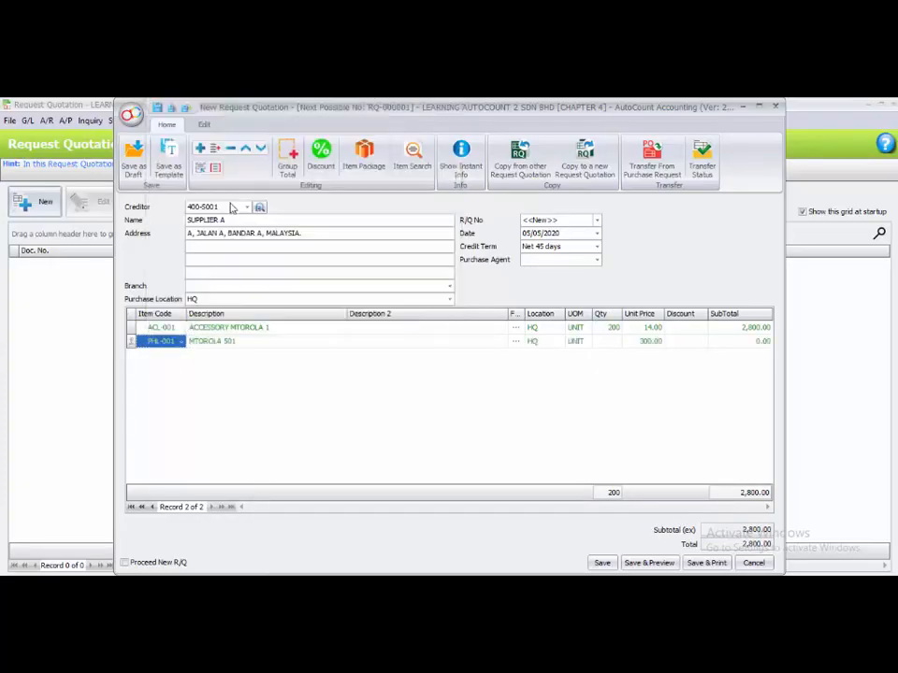
{"action": "left_click", "coordinate": [600, 340]}
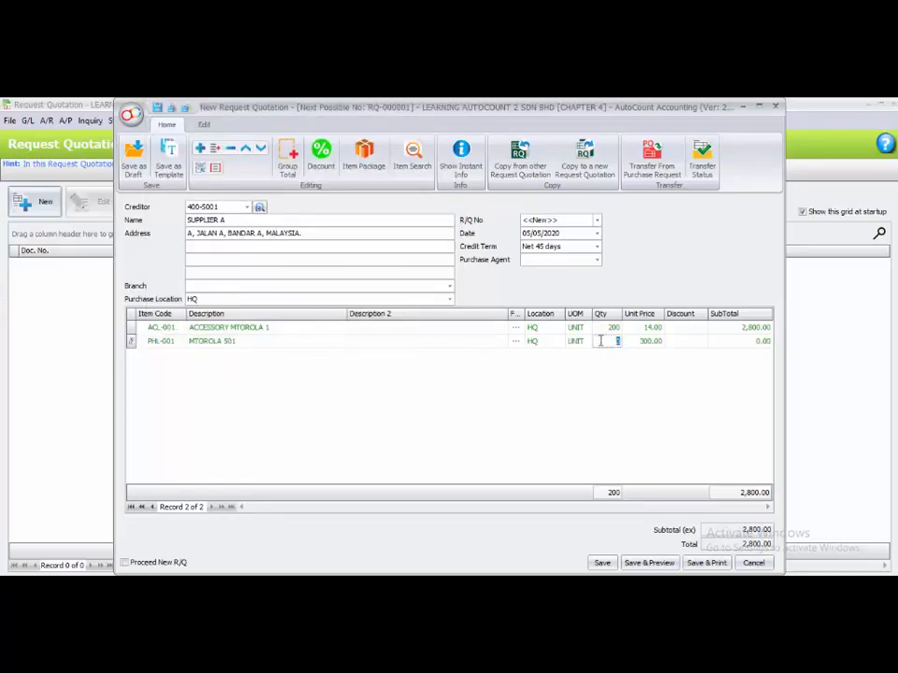
{"action": "type", "text": "100"}
Add a third line for PHL-002 MTOROLA 509 with quantity 10 and save the quotation, proceeding to a new one.
{"action": "left_click", "coordinate": [186, 392]}
{"action": "right_click", "coordinate": [187, 392]}
{"action": "left_click", "coordinate": [207, 401]}
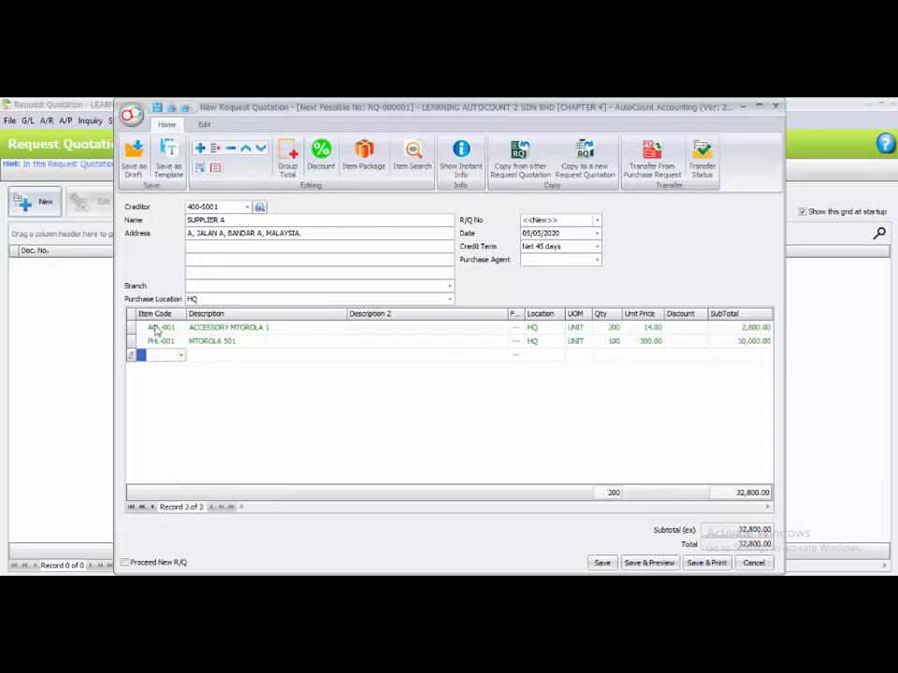
{"action": "left_click", "coordinate": [178, 357]}
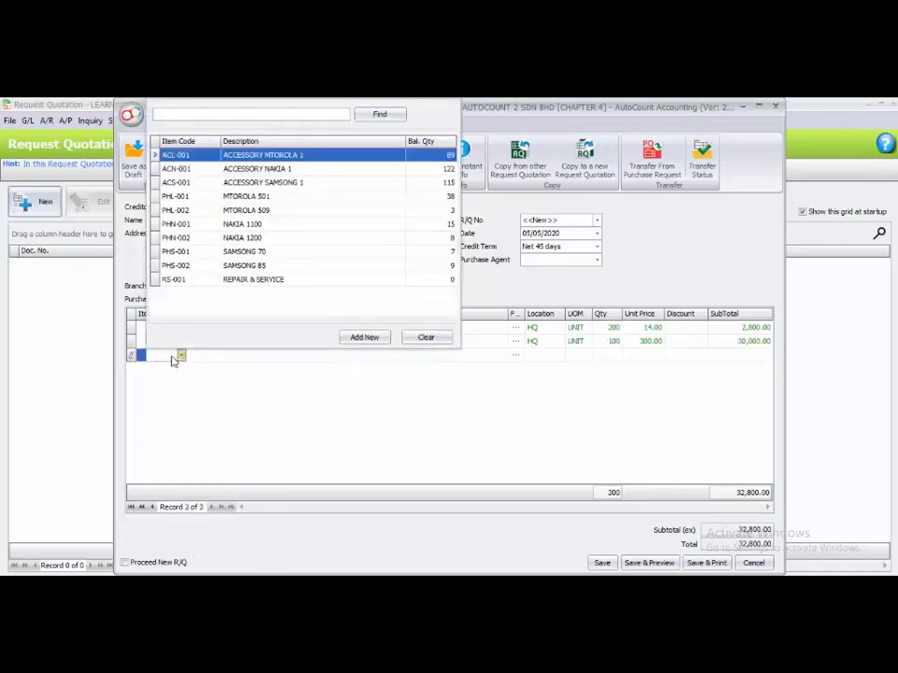
{"action": "left_click", "coordinate": [193, 225]}
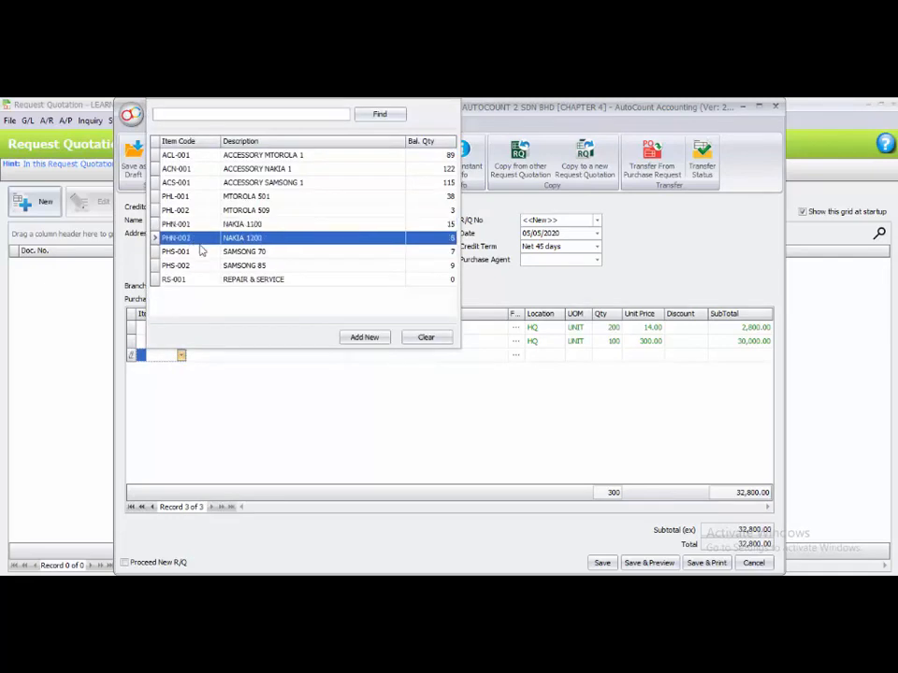
{"action": "double_click", "coordinate": [201, 210]}
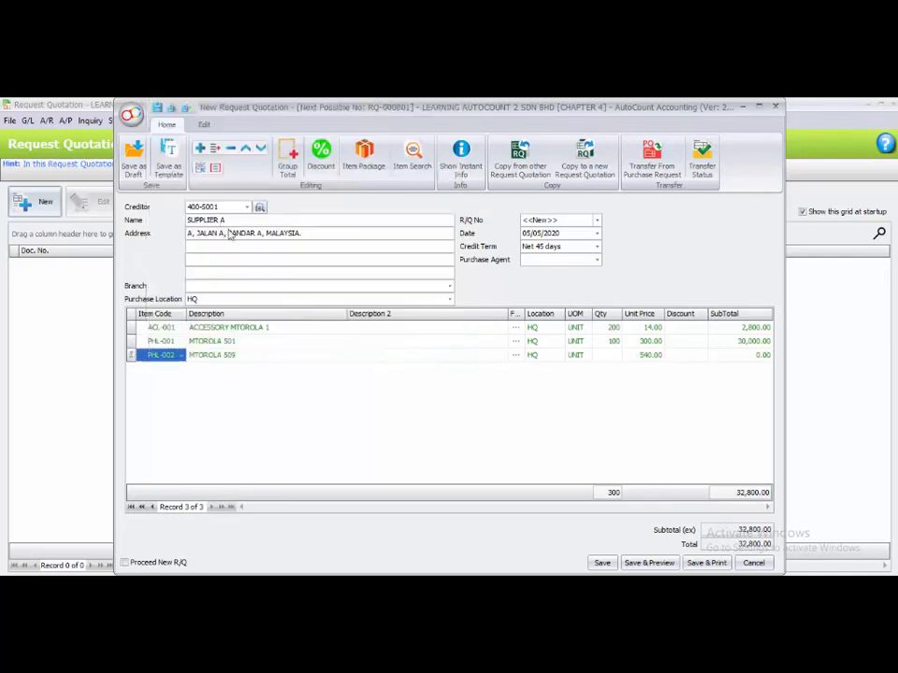
{"action": "left_click", "coordinate": [614, 355]}
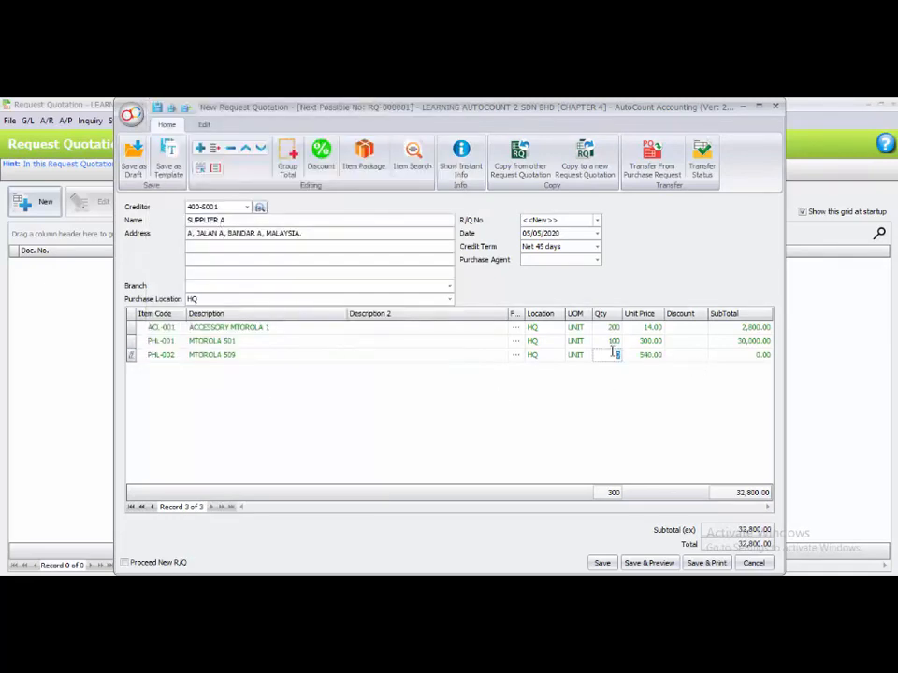
{"action": "type", "text": "1"}
{"action": "left_click", "coordinate": [622, 368]}
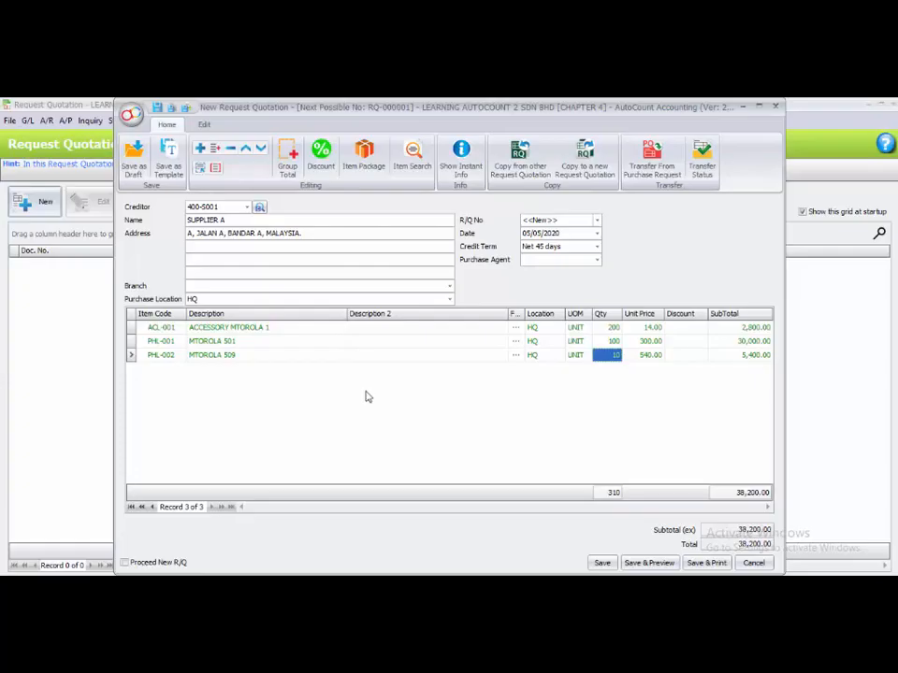
{"action": "left_click", "coordinate": [174, 564]}
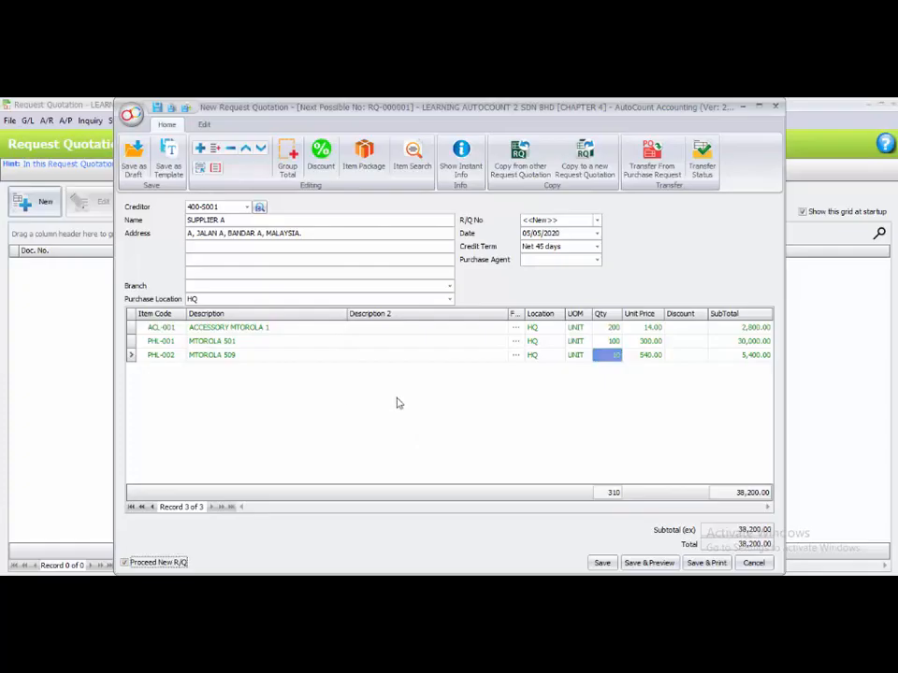
{"action": "left_click", "coordinate": [603, 564]}
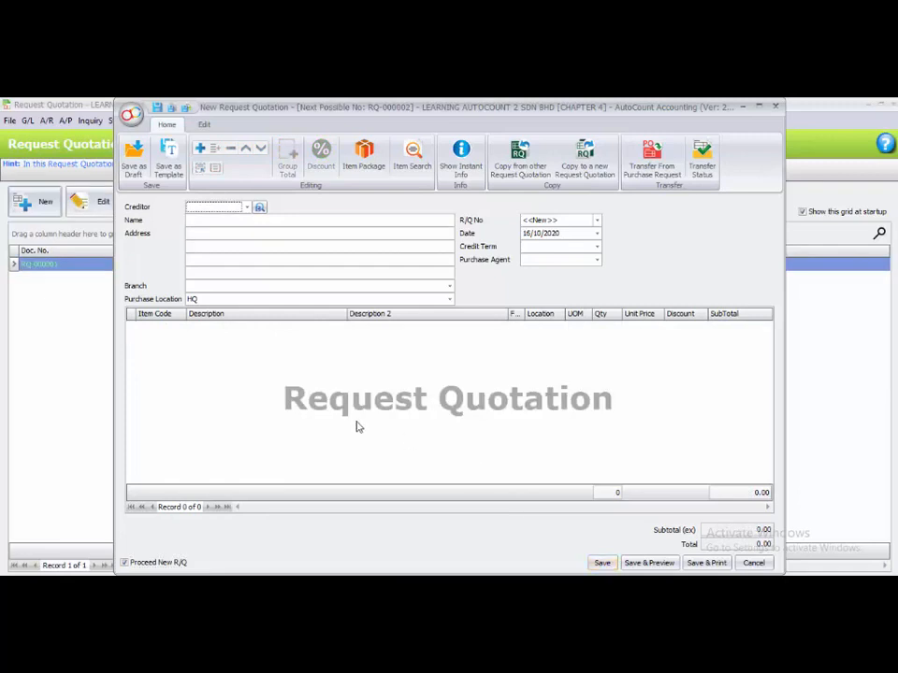
Start the next request quotation for creditor 400-S002 SUPPLIER B dated 05/05/2020.
{"action": "left_click", "coordinate": [247, 207]}
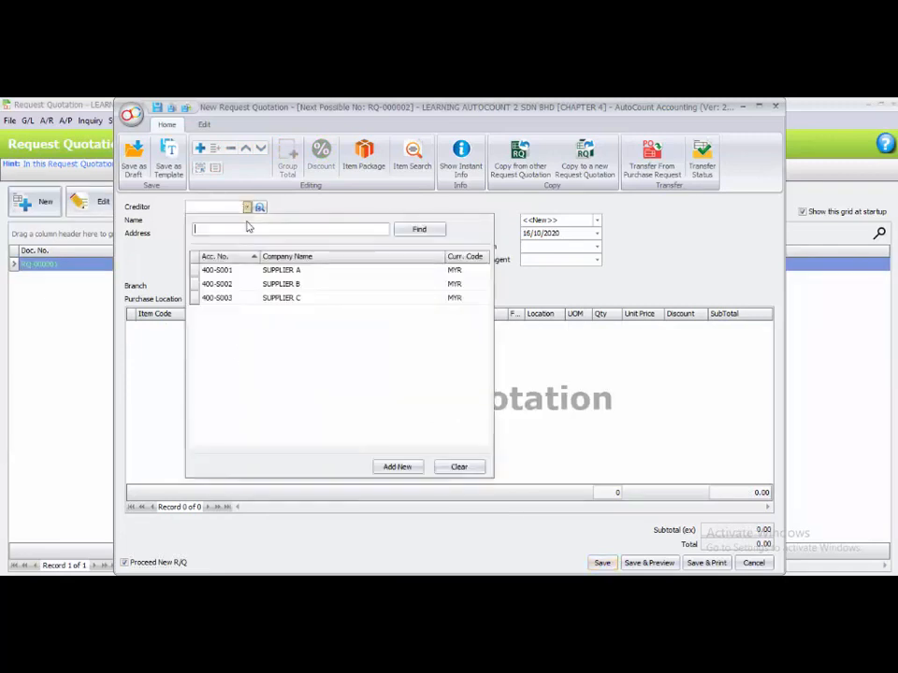
{"action": "left_click", "coordinate": [250, 285]}
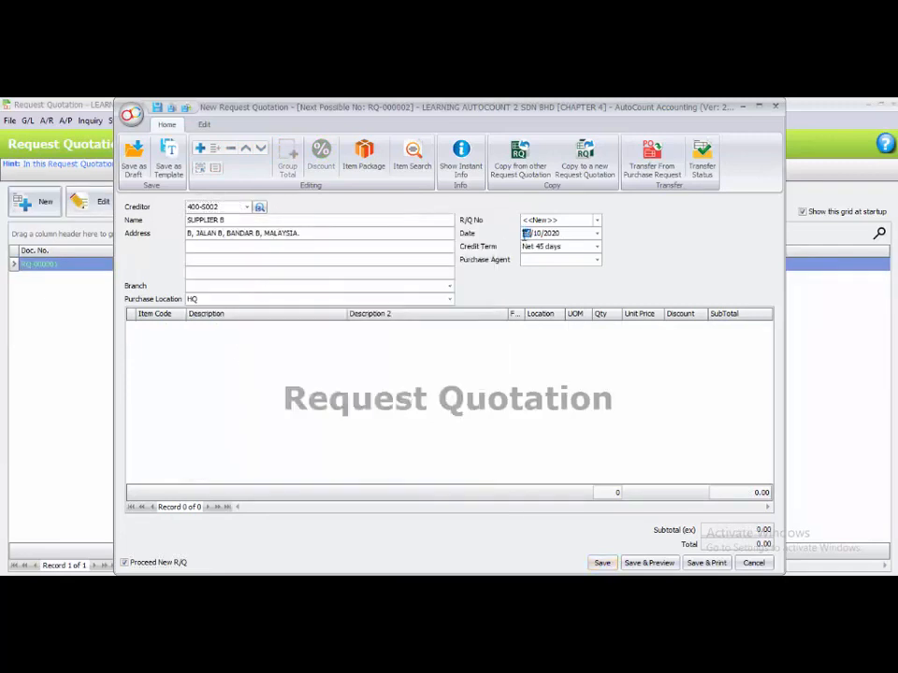
{"action": "type", "text": "0905"}
{"action": "type", "text": "1995"}
{"action": "type", "text": "05"}
{"action": "type", "text": "052"}
Add a line for item PHN-002 NAKIA 1200 with quantity 450.
{"action": "left_click", "coordinate": [195, 375]}
{"action": "right_click", "coordinate": [197, 376]}
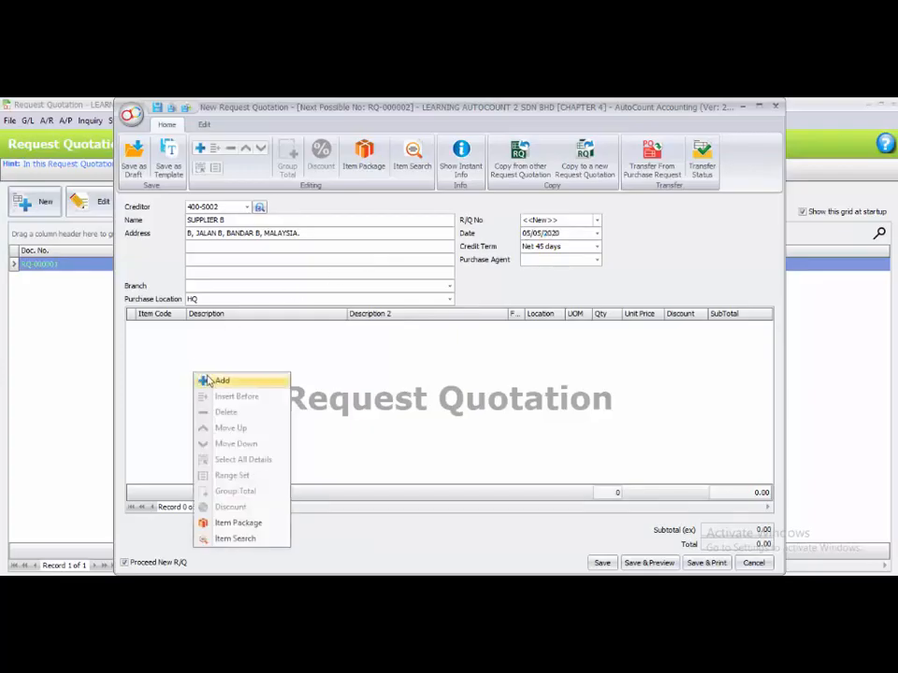
{"action": "left_click", "coordinate": [213, 380]}
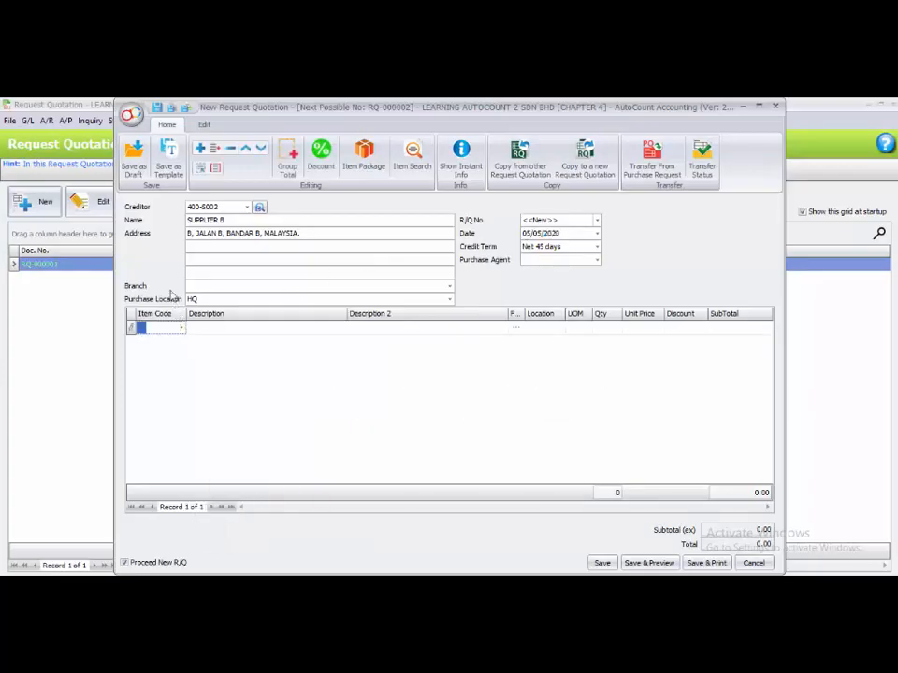
{"action": "left_click", "coordinate": [182, 330]}
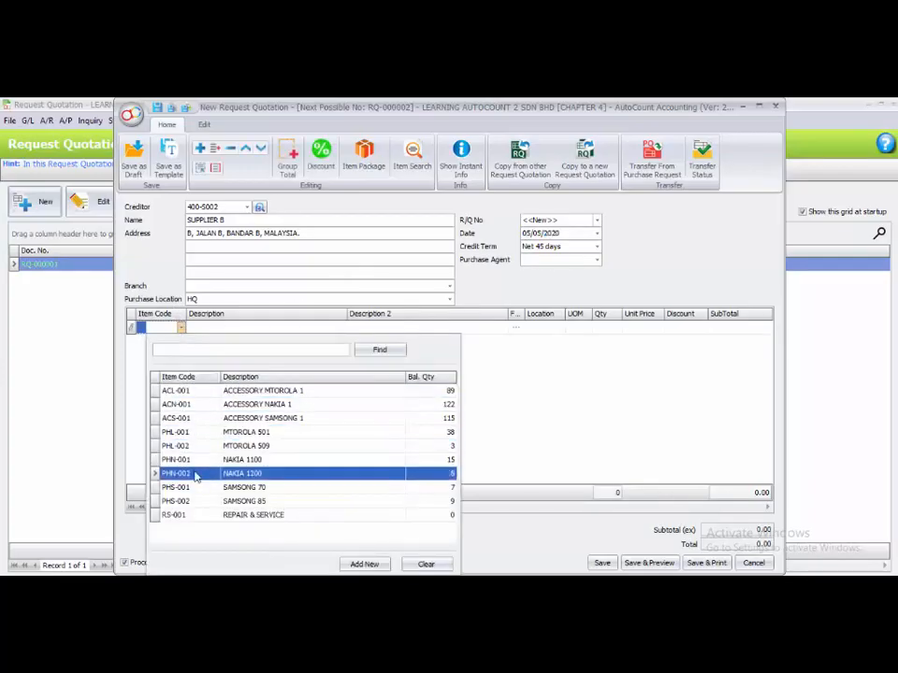
{"action": "left_click", "coordinate": [271, 473]}
{"action": "left_click", "coordinate": [605, 331]}
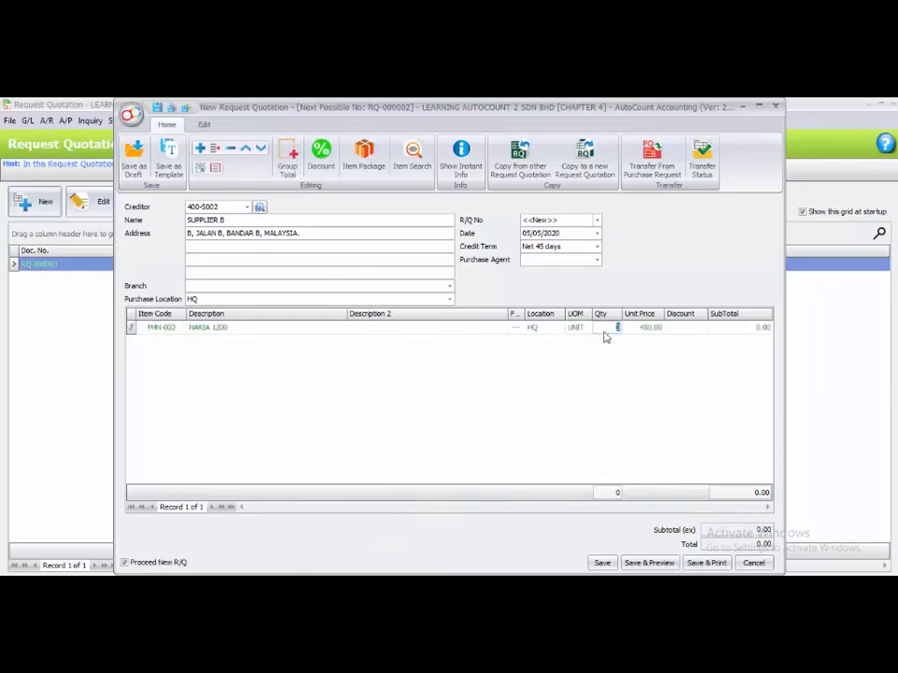
{"action": "type", "text": "450"}
{"action": "key", "text": "Return"}
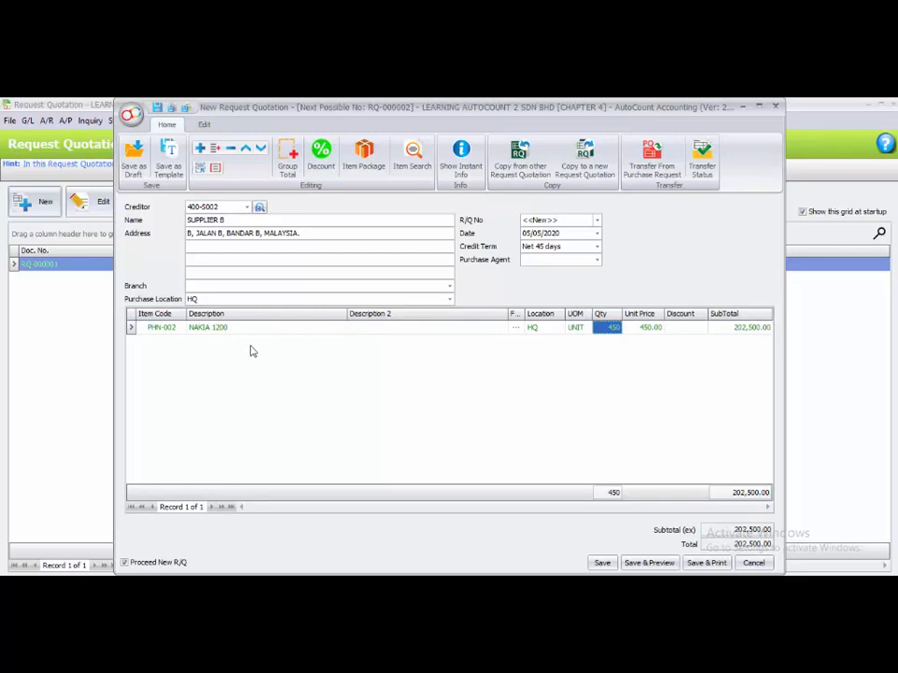
Set the NAKIA 1200 quantity to 30 and save the quotation without proceeding to a new one.
{"action": "left_click", "coordinate": [599, 327]}
{"action": "type", "text": "30"}
{"action": "key", "text": "Return"}
{"action": "left_click", "coordinate": [139, 565]}
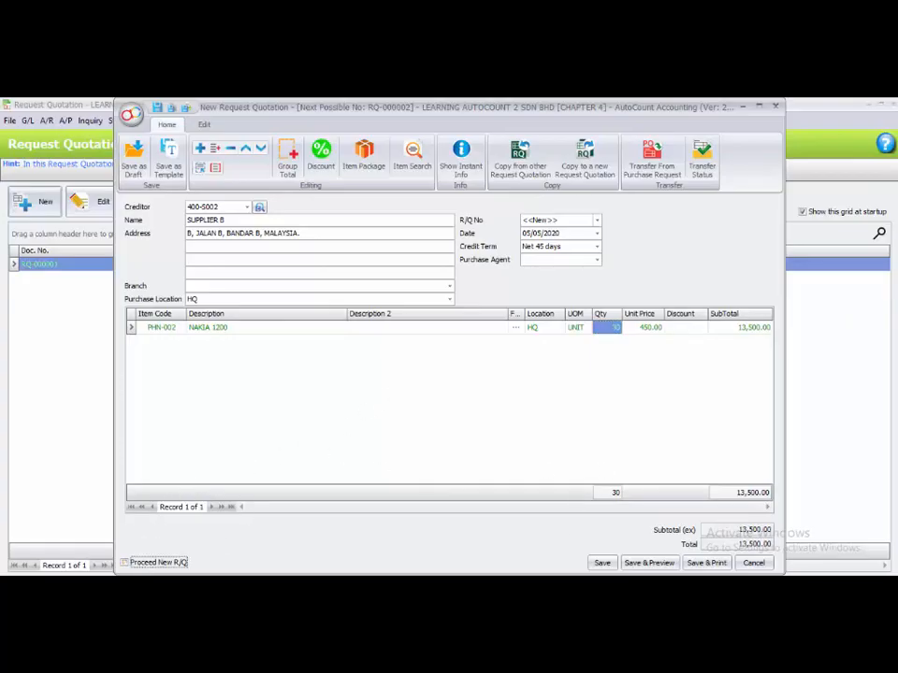
{"action": "left_click", "coordinate": [604, 564]}
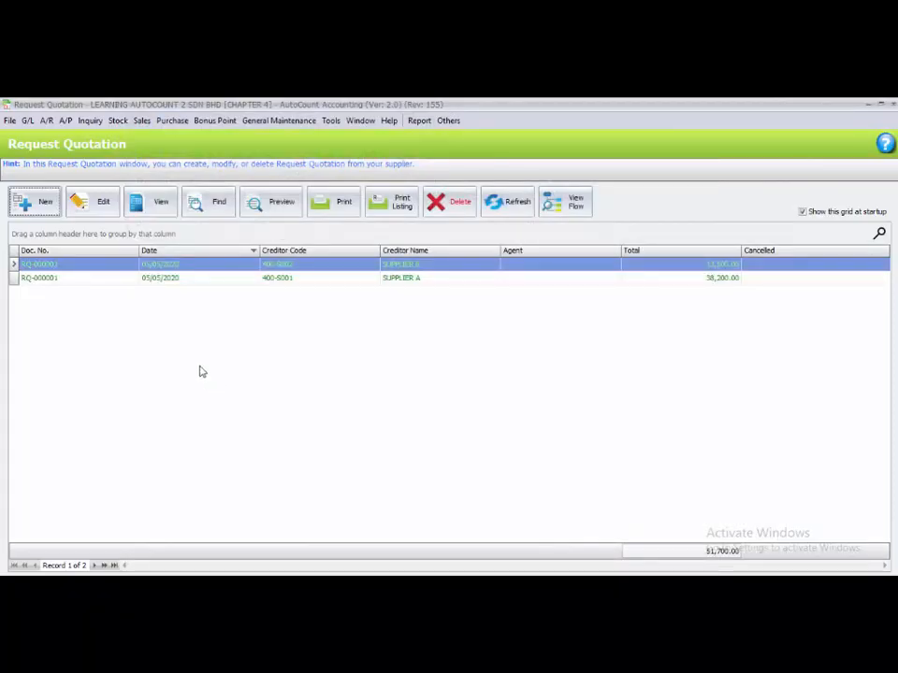
Close the request quotation list and create a new purchase order for creditor 400-S001 SUPPLIER A.
{"action": "left_click", "coordinate": [892, 106]}
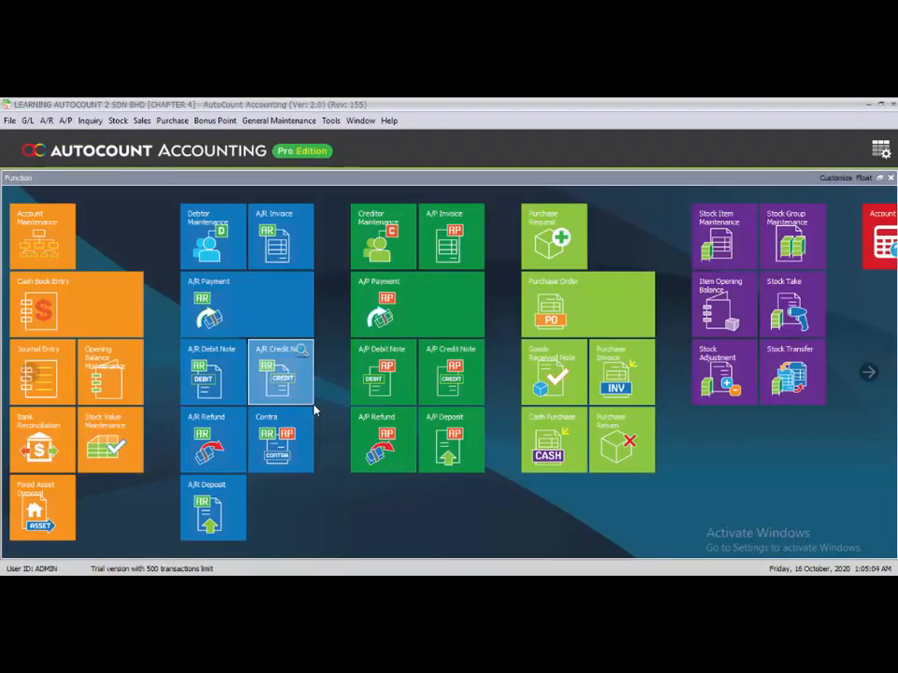
{"action": "left_click", "coordinate": [166, 123]}
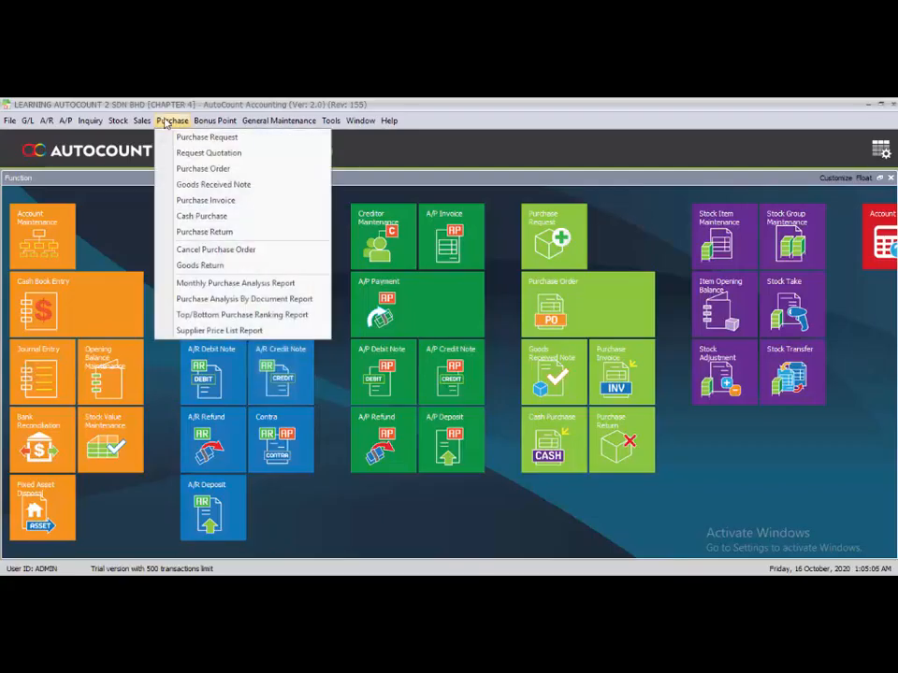
{"action": "left_click", "coordinate": [242, 177]}
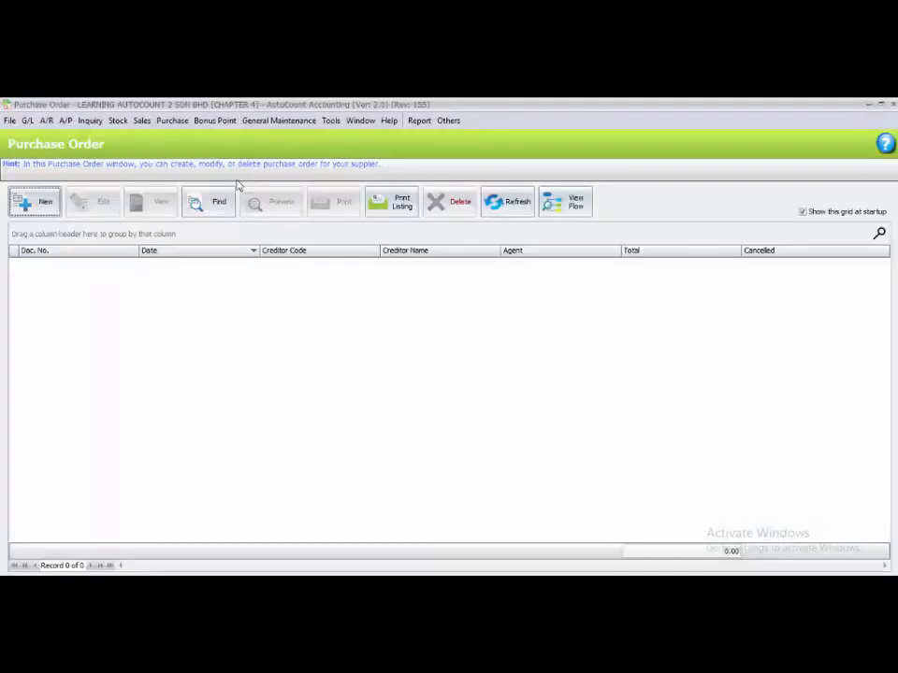
{"action": "left_click", "coordinate": [40, 207]}
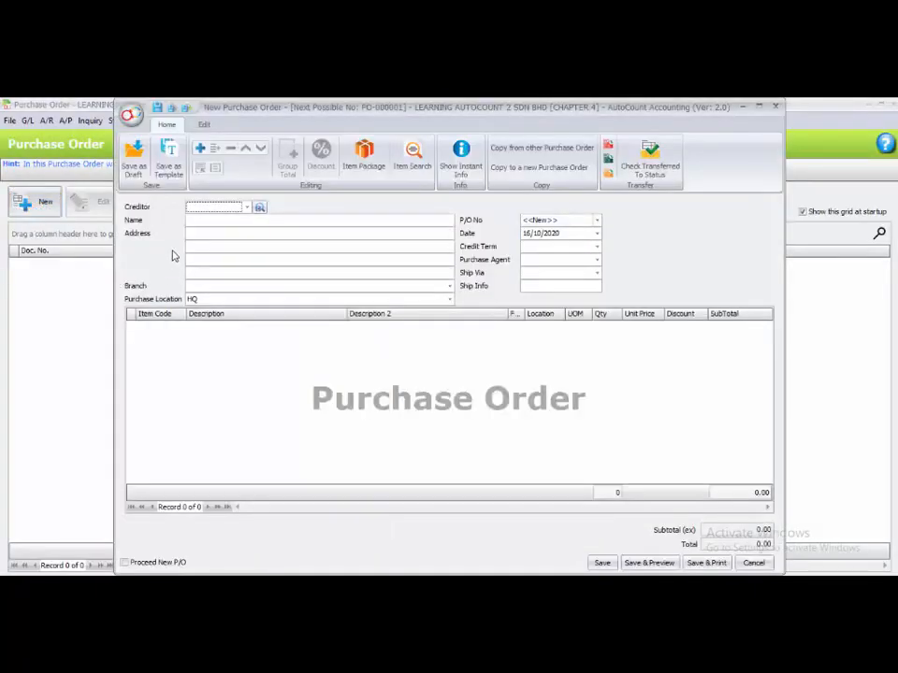
{"action": "left_click", "coordinate": [248, 208]}
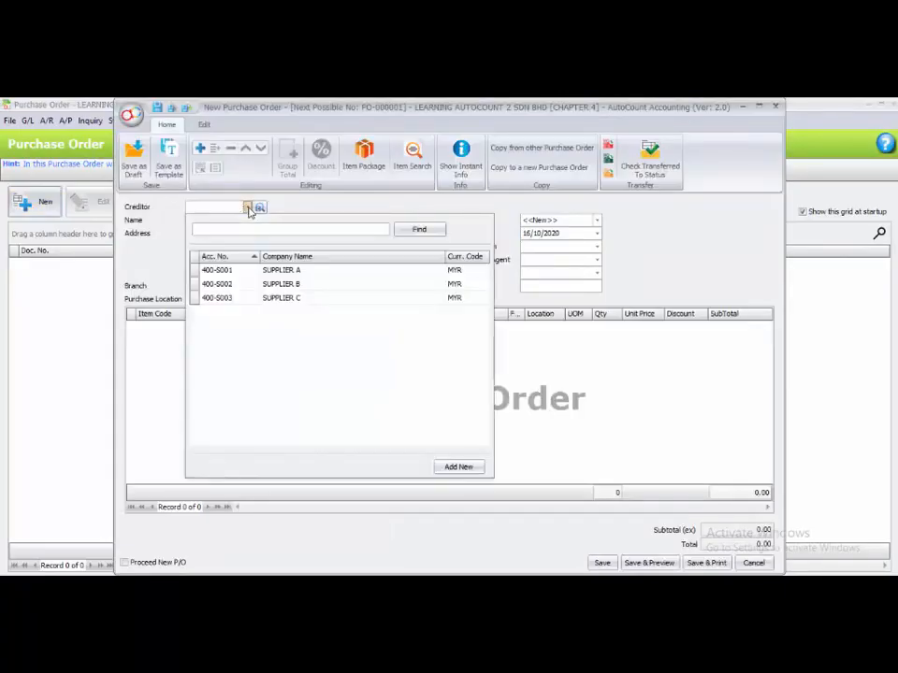
{"action": "left_click", "coordinate": [253, 271]}
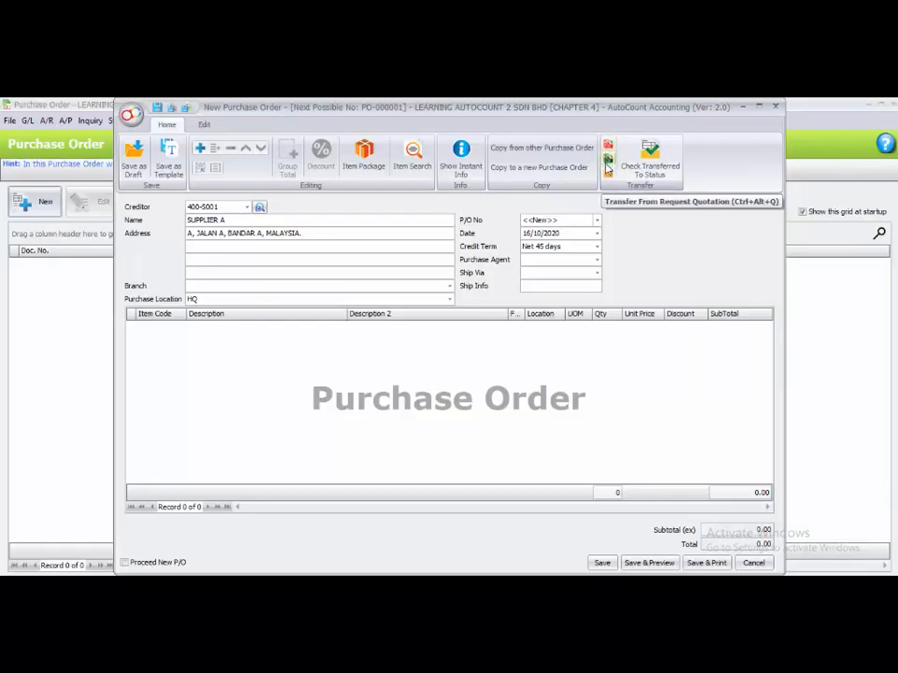
Transfer the full request quotation RQ-000001 into the purchase order.
{"action": "left_click", "coordinate": [607, 166]}
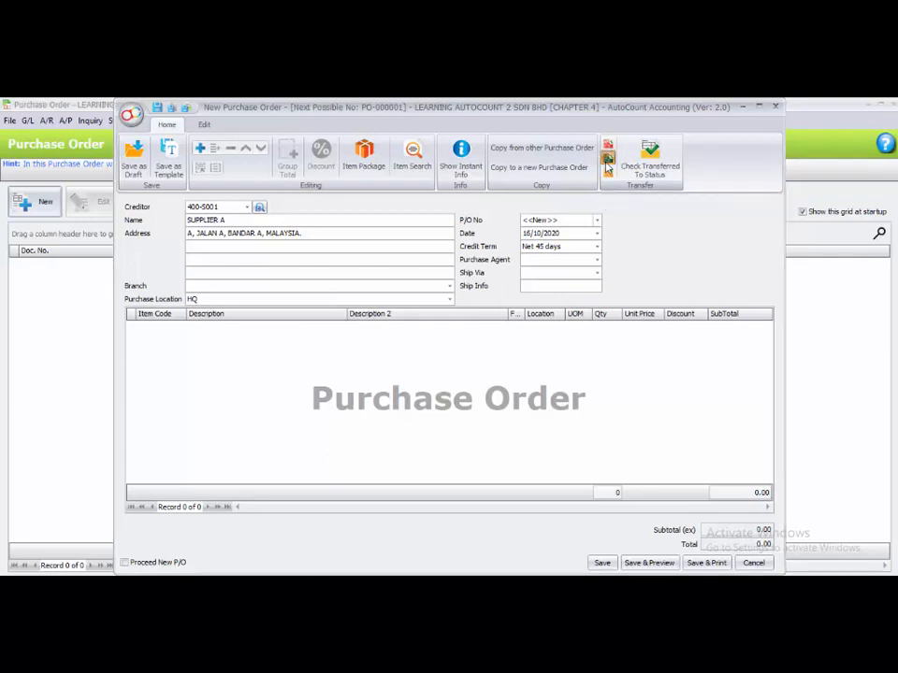
{"action": "left_click", "coordinate": [311, 316]}
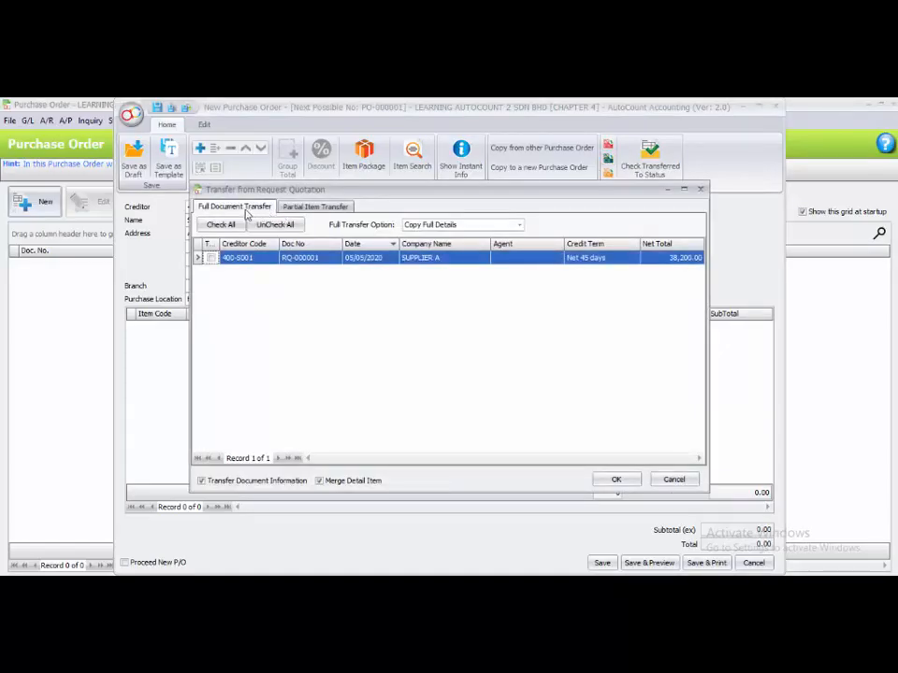
{"action": "left_click", "coordinate": [330, 209]}
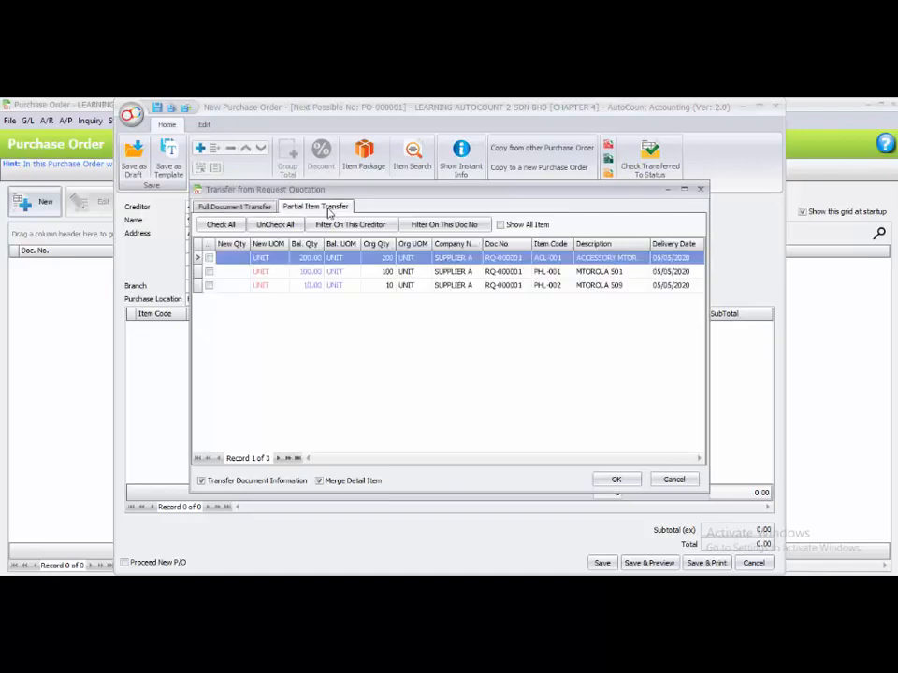
{"action": "left_click", "coordinate": [238, 209]}
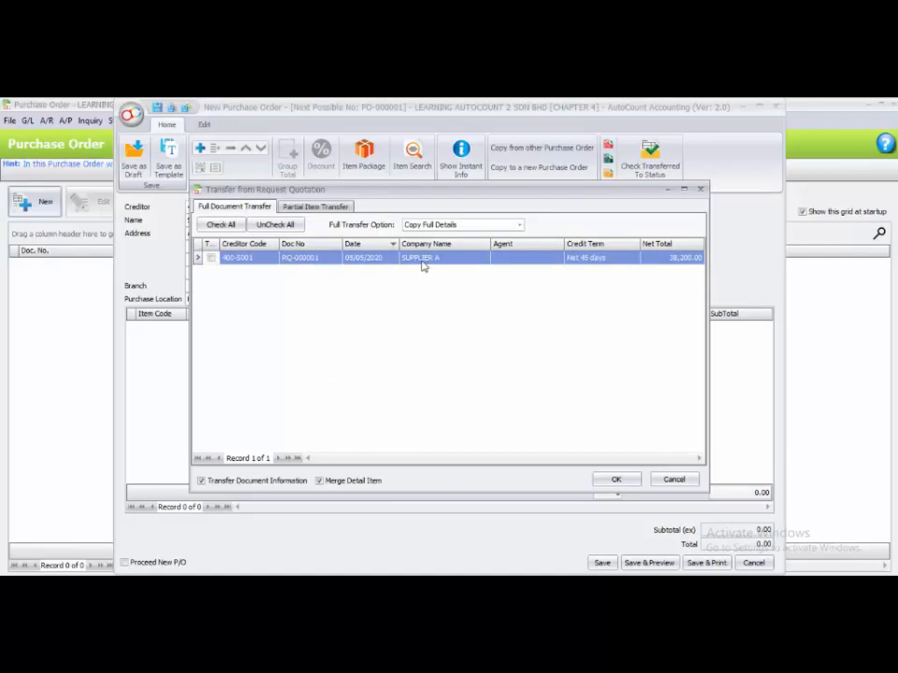
{"action": "left_click", "coordinate": [336, 208]}
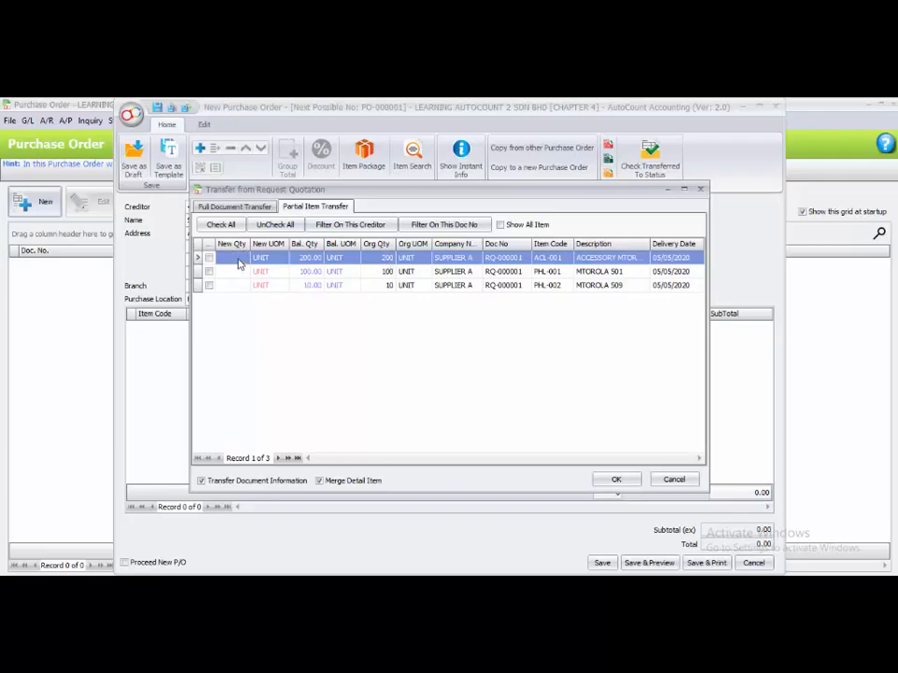
{"action": "left_click", "coordinate": [235, 207]}
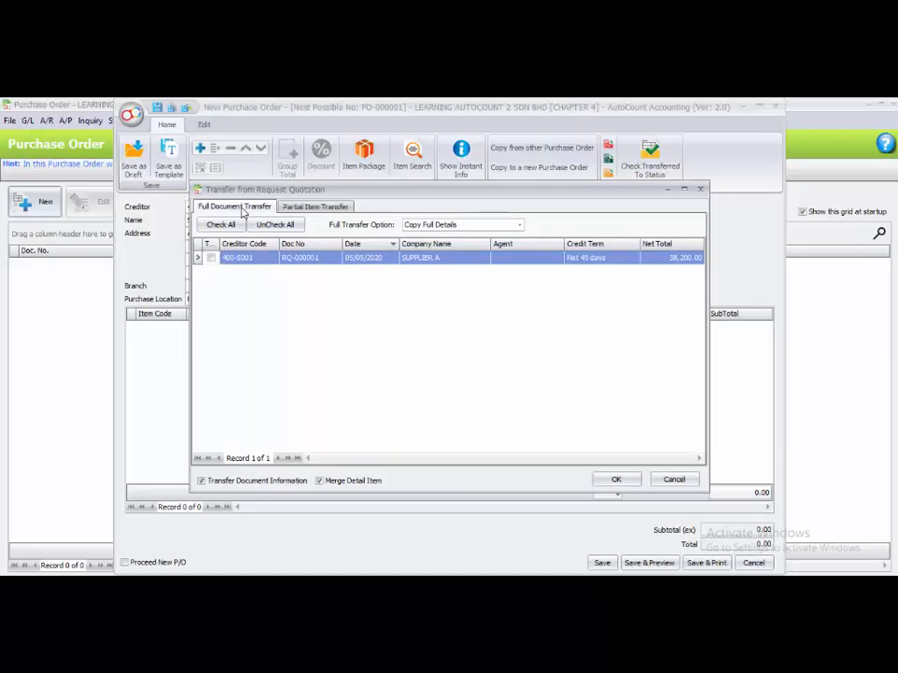
{"action": "left_click", "coordinate": [210, 257]}
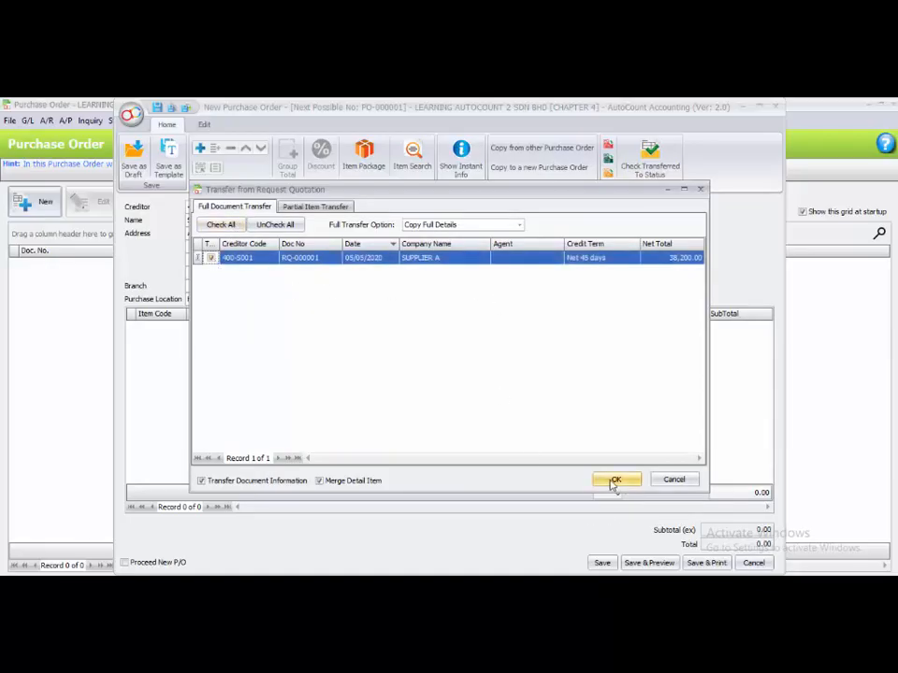
{"action": "left_click", "coordinate": [614, 482]}
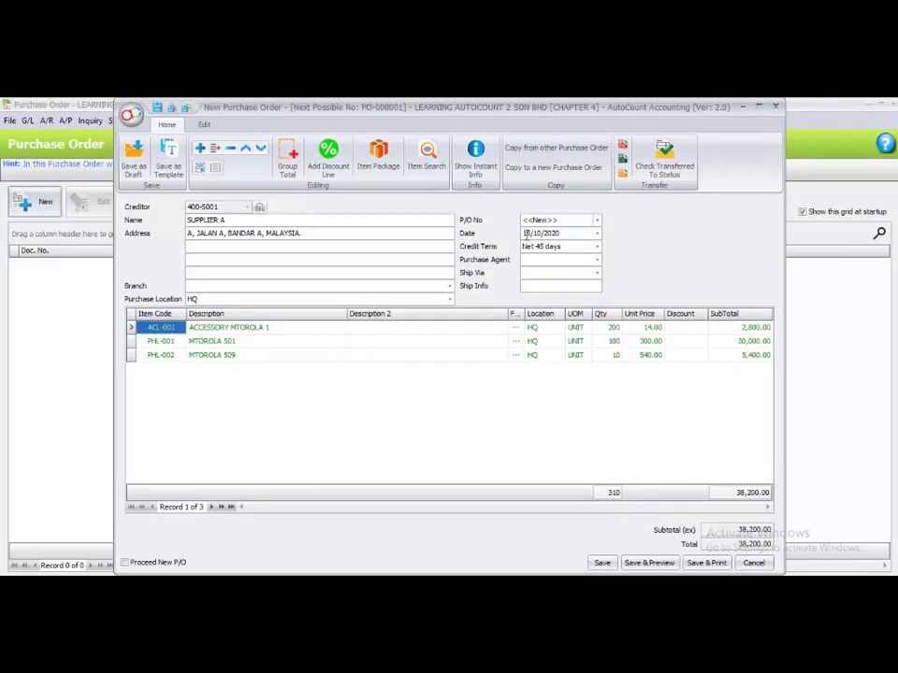
Set the purchase order date to 06/05/2020 and save it, proceeding to a new purchase order.
{"action": "left_click", "coordinate": [527, 233]}
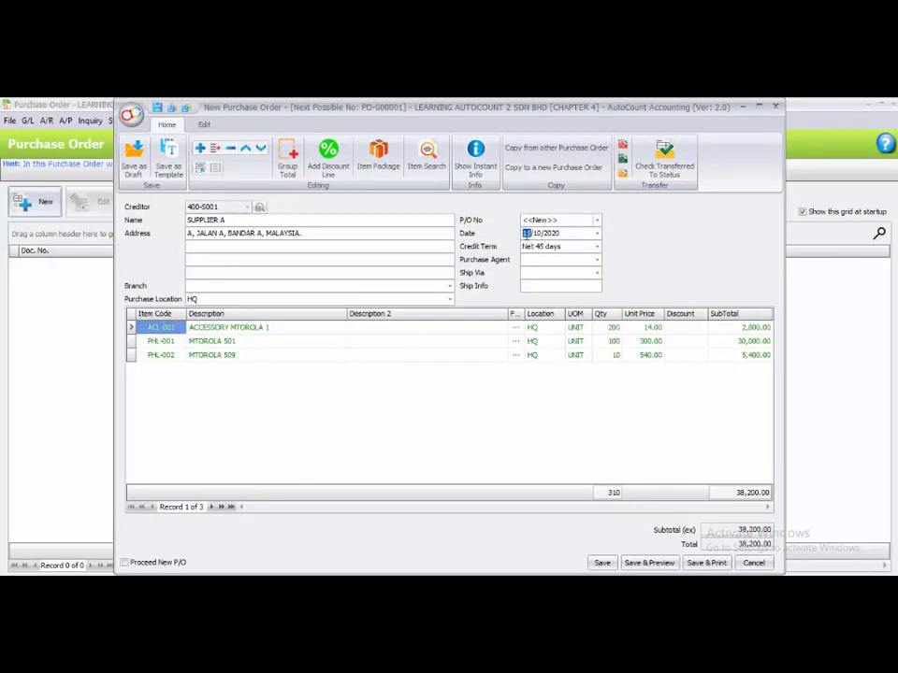
{"action": "type", "text": "05"}
{"action": "type", "text": "05"}
{"action": "left_click", "coordinate": [393, 425]}
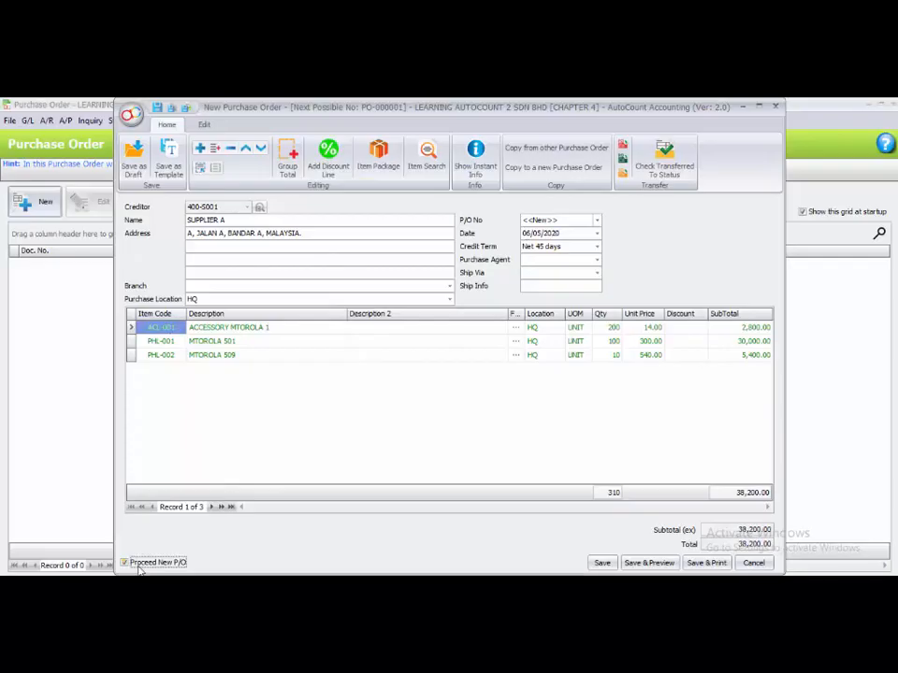
{"action": "left_click", "coordinate": [602, 564]}
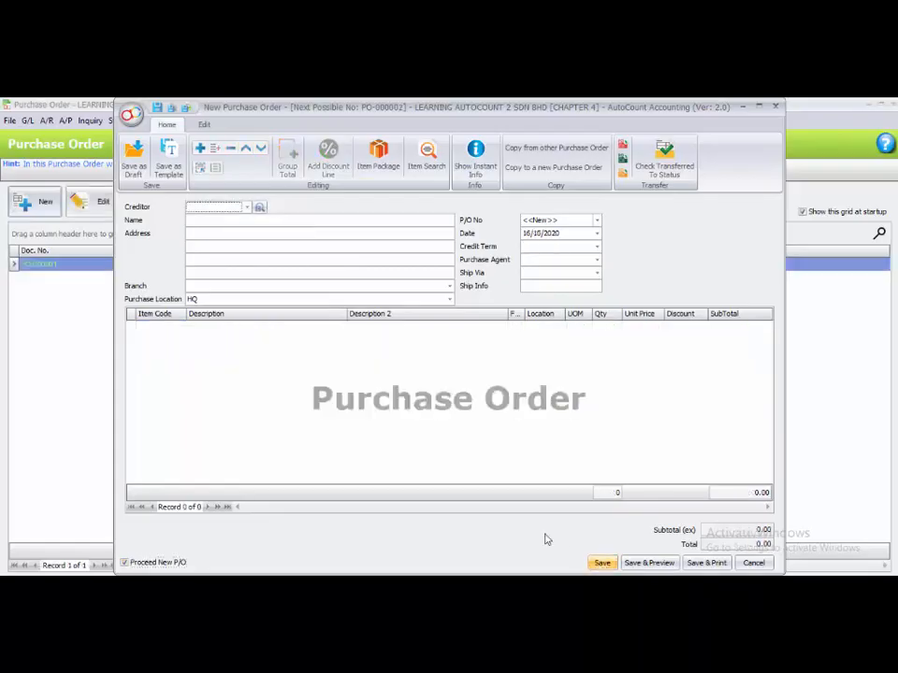
Choose creditor 400-S002 SUPPLIER B and transfer the full request quotation RQ-000002 into the new purchase order.
{"action": "left_click", "coordinate": [248, 208]}
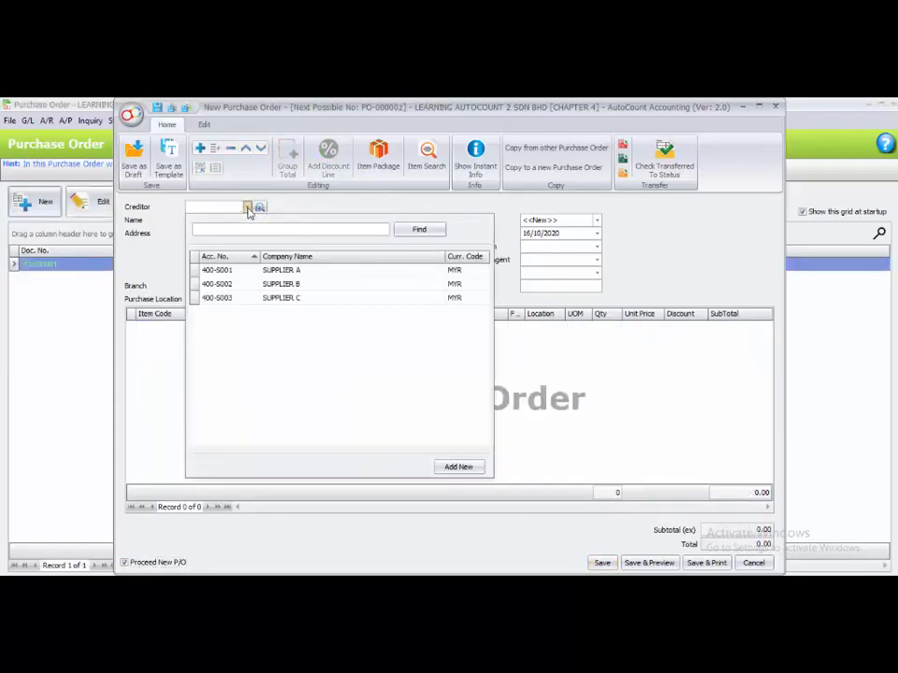
{"action": "left_click", "coordinate": [234, 283]}
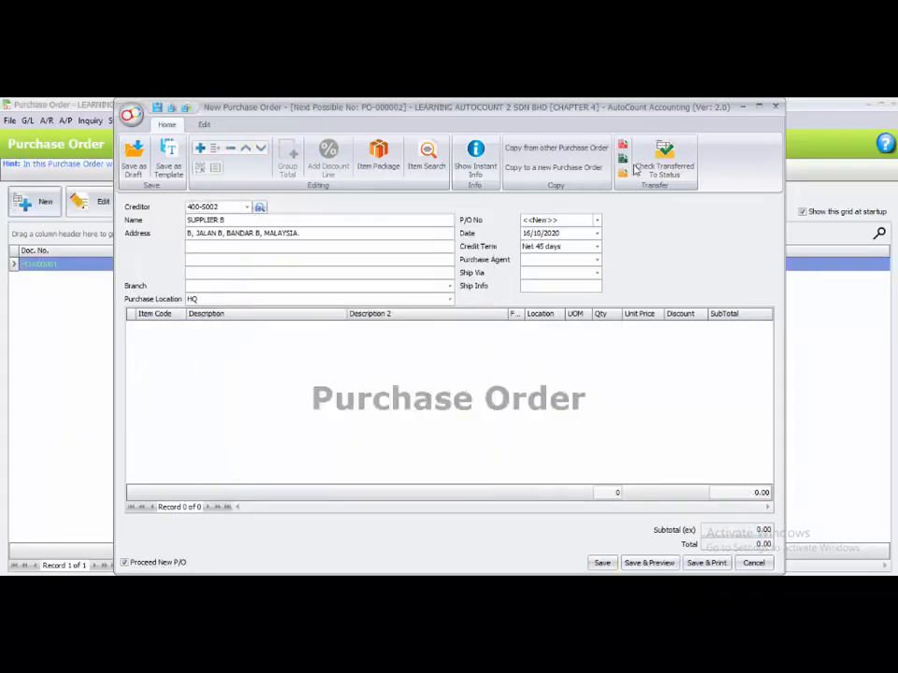
{"action": "left_click", "coordinate": [623, 166]}
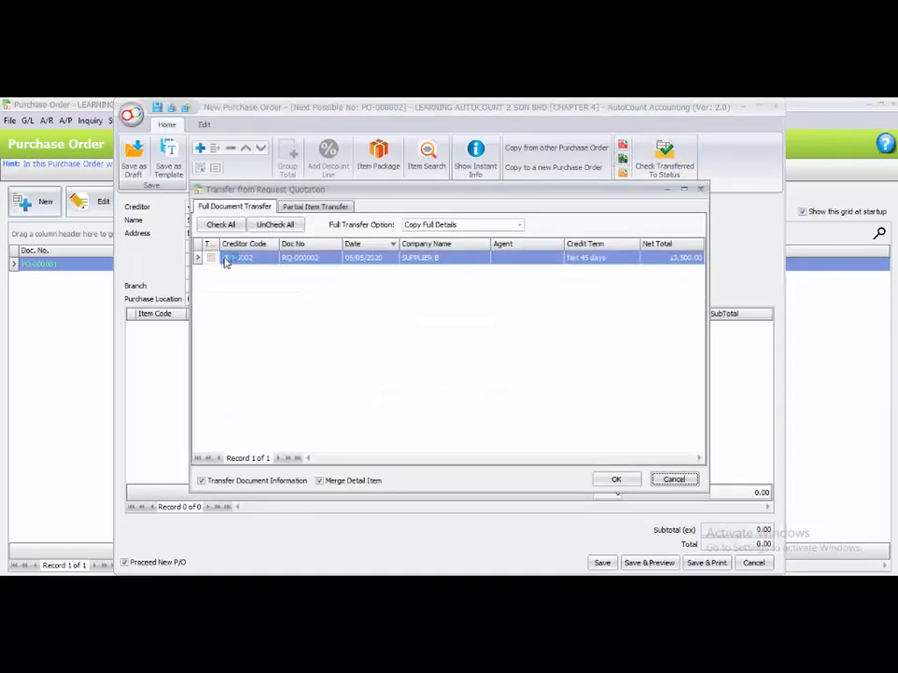
{"action": "left_click", "coordinate": [211, 259]}
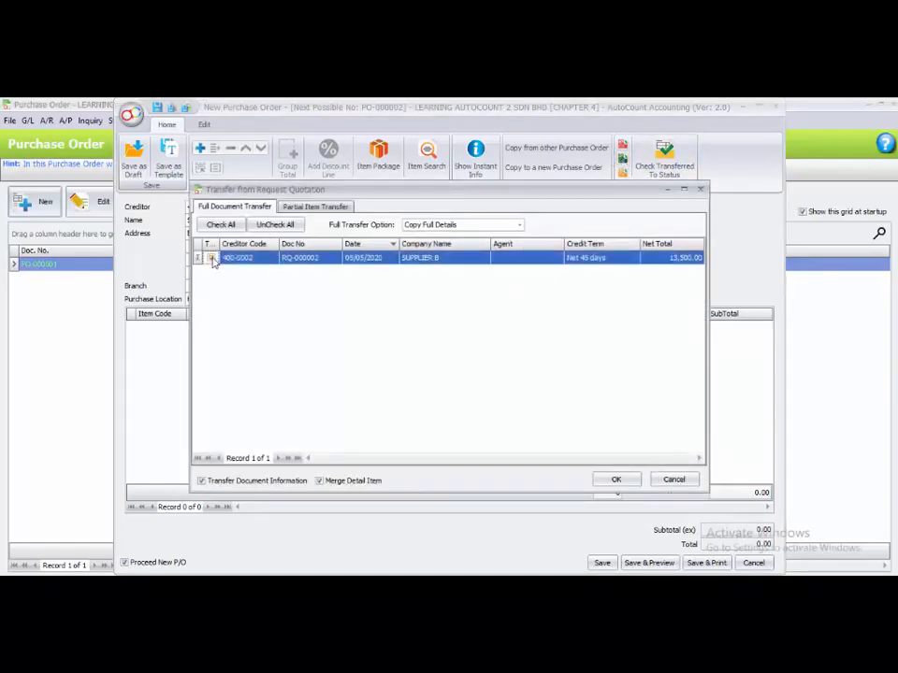
{"action": "left_click", "coordinate": [615, 480]}
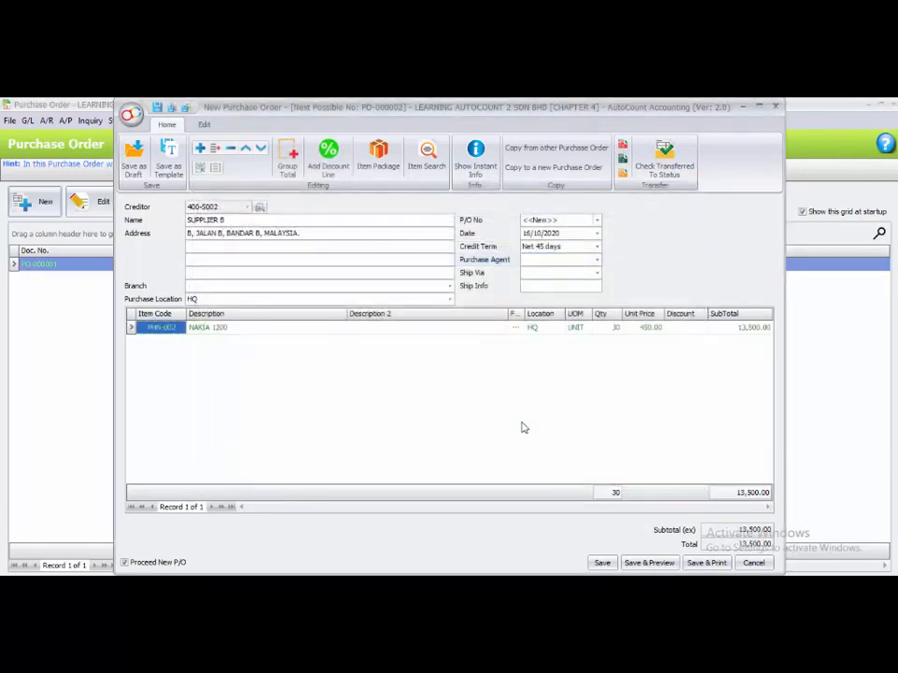
Set the purchase order date to 07/05/2020 and save it without proceeding to a new one.
{"action": "left_click", "coordinate": [526, 234]}
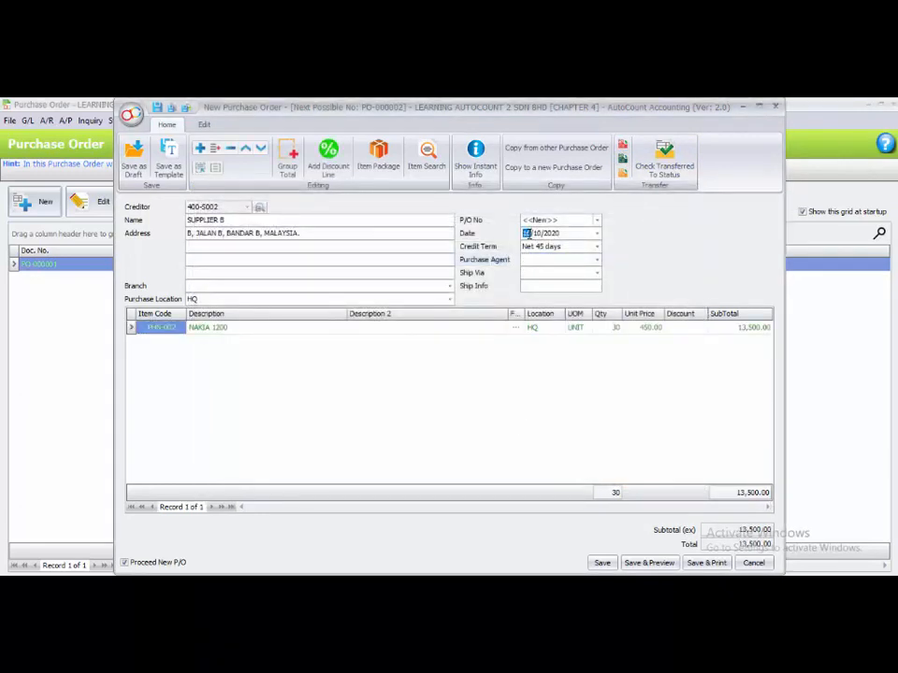
{"action": "type", "text": "07/05"}
{"action": "left_click", "coordinate": [578, 363]}
{"action": "left_click", "coordinate": [178, 559]}
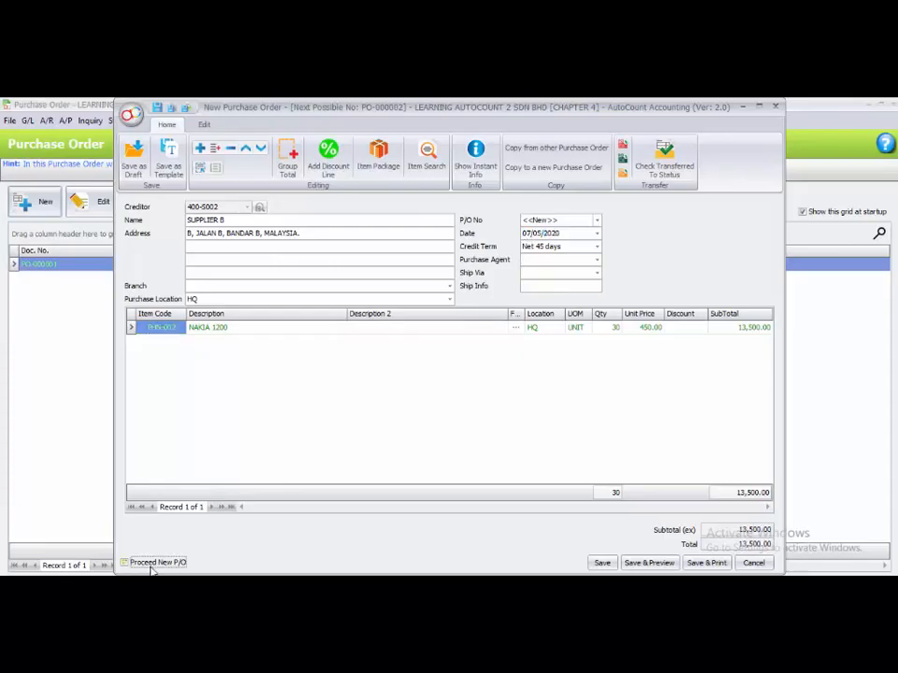
{"action": "left_click", "coordinate": [603, 564]}
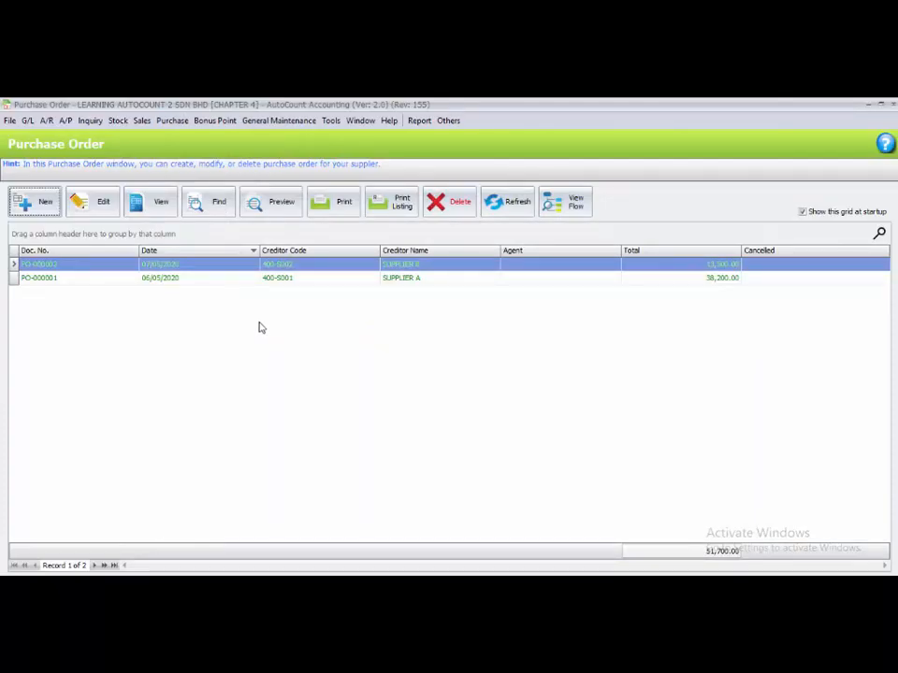
Close the purchase order list and create a new goods received note for creditor 400-S001 SUPPLIER A.
{"action": "left_click", "coordinate": [893, 106]}
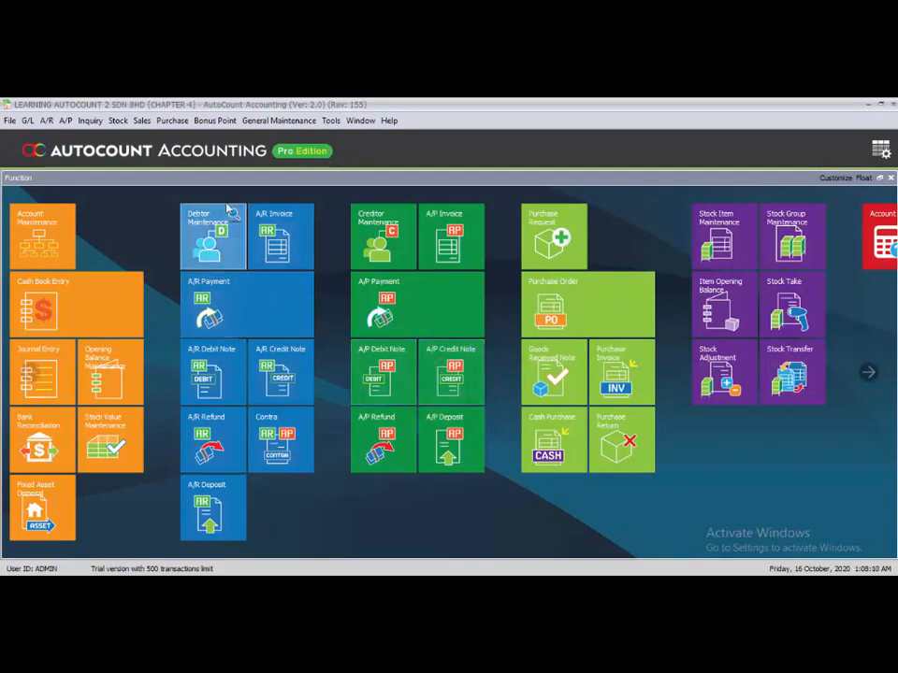
{"action": "left_click", "coordinate": [176, 120]}
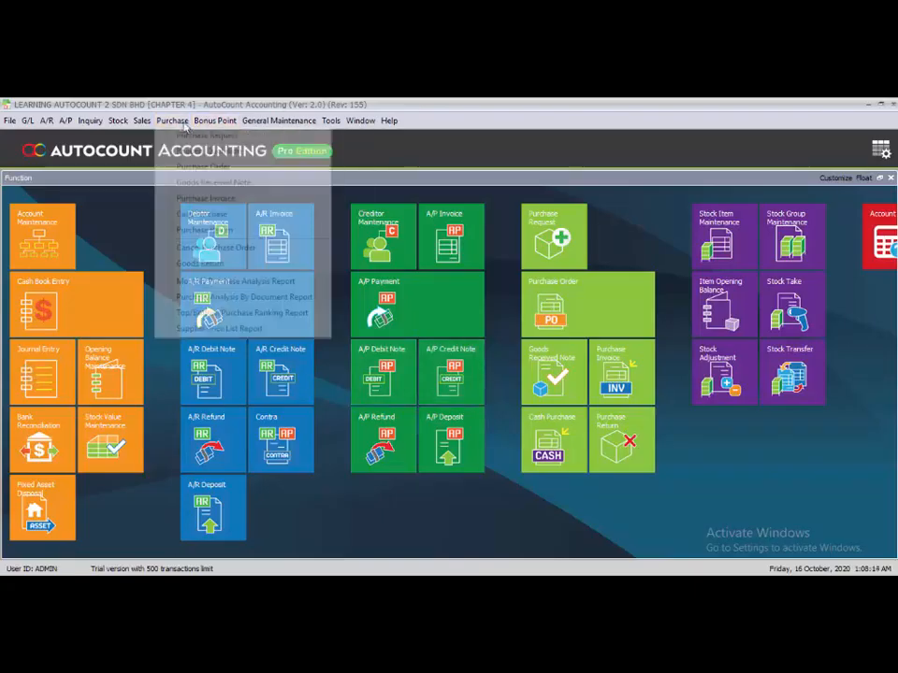
{"action": "left_click", "coordinate": [203, 184]}
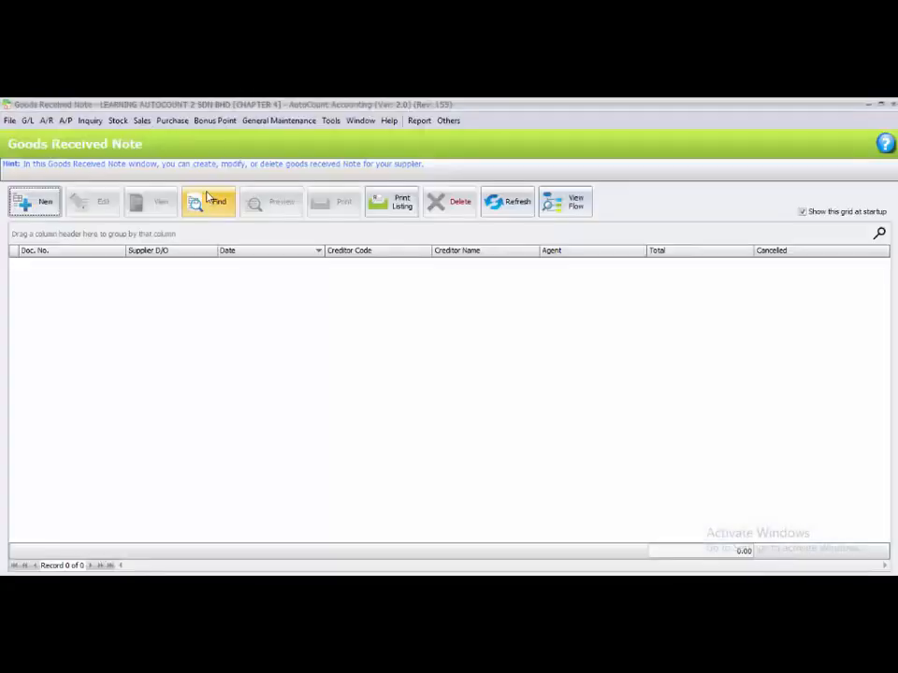
{"action": "left_click", "coordinate": [31, 207]}
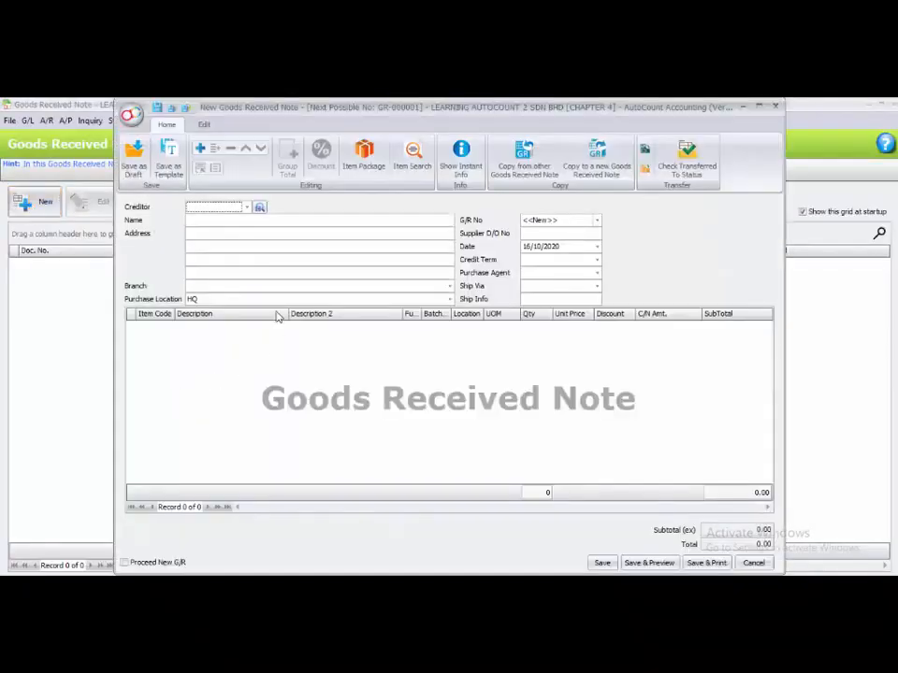
{"action": "left_click", "coordinate": [247, 208]}
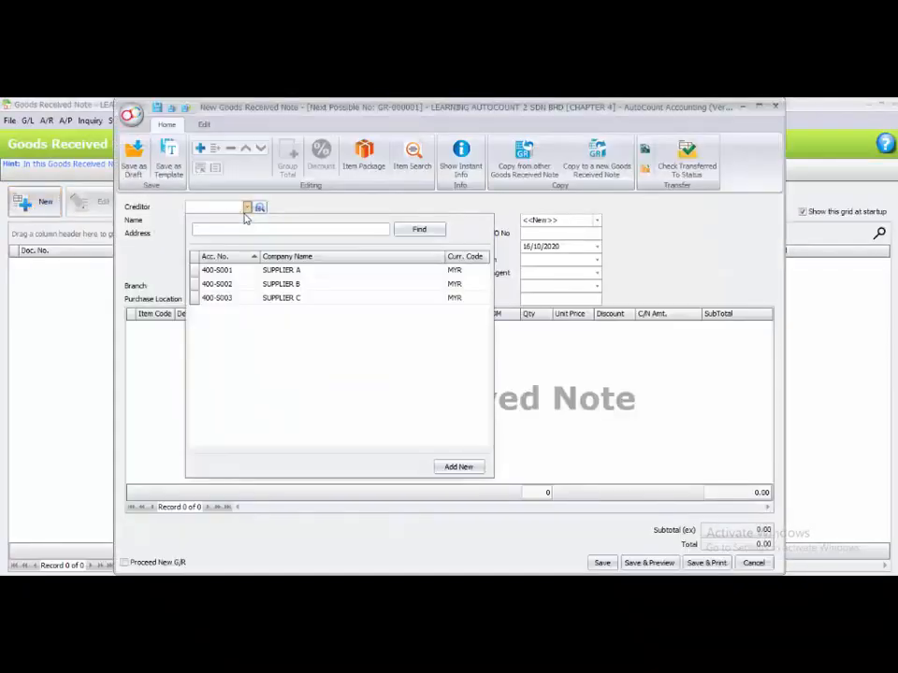
{"action": "left_click", "coordinate": [246, 270]}
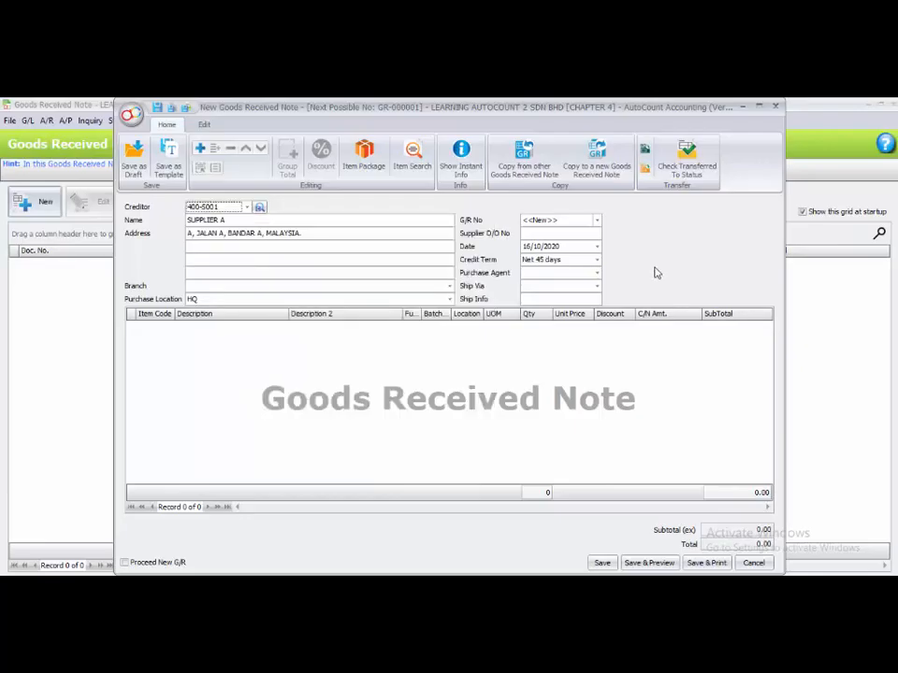
Open a partial item transfer from purchase order PO-000001 and select ACCESSORY MTOROLA 1 with a new quantity of 150.
{"action": "left_click", "coordinate": [643, 174]}
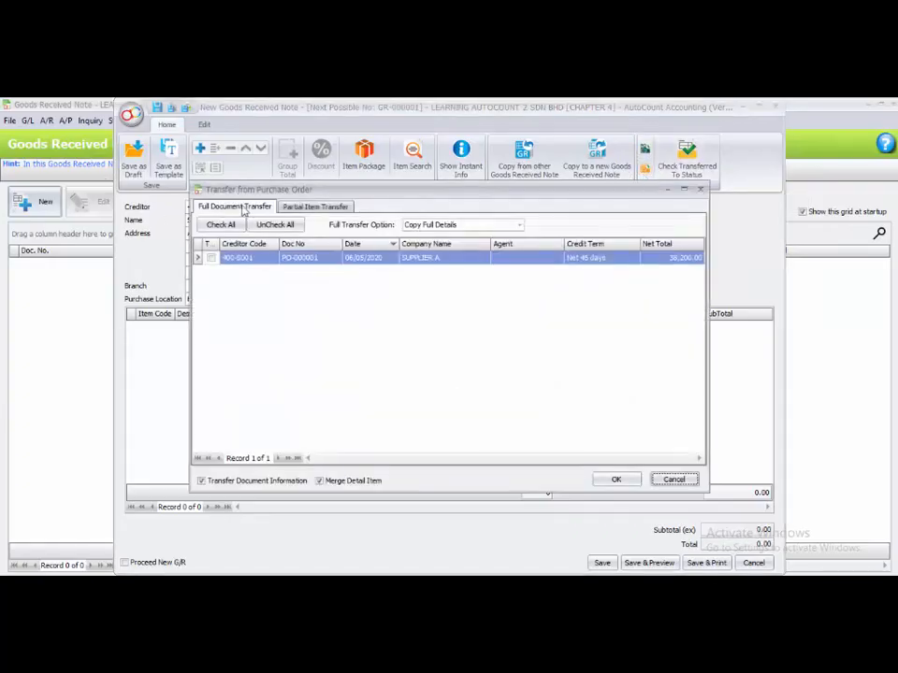
{"action": "left_click", "coordinate": [295, 208]}
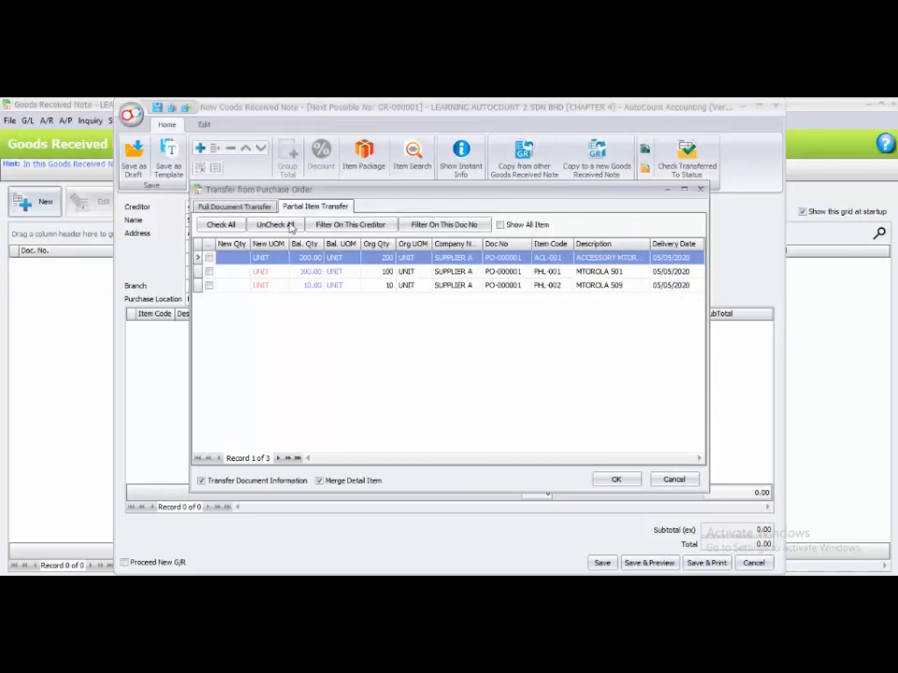
{"action": "left_click", "coordinate": [564, 260]}
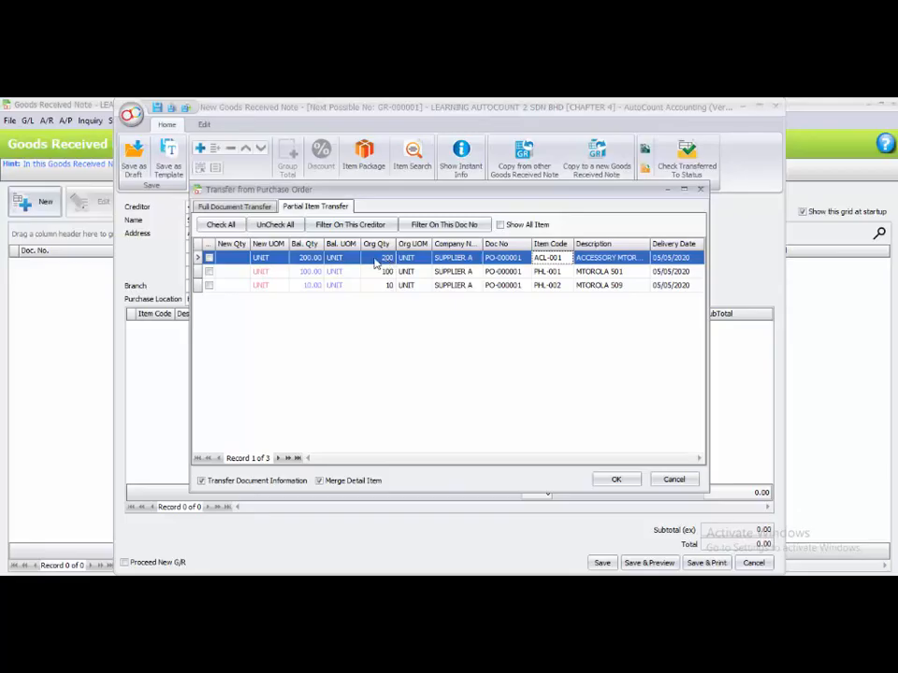
{"action": "left_click", "coordinate": [235, 261]}
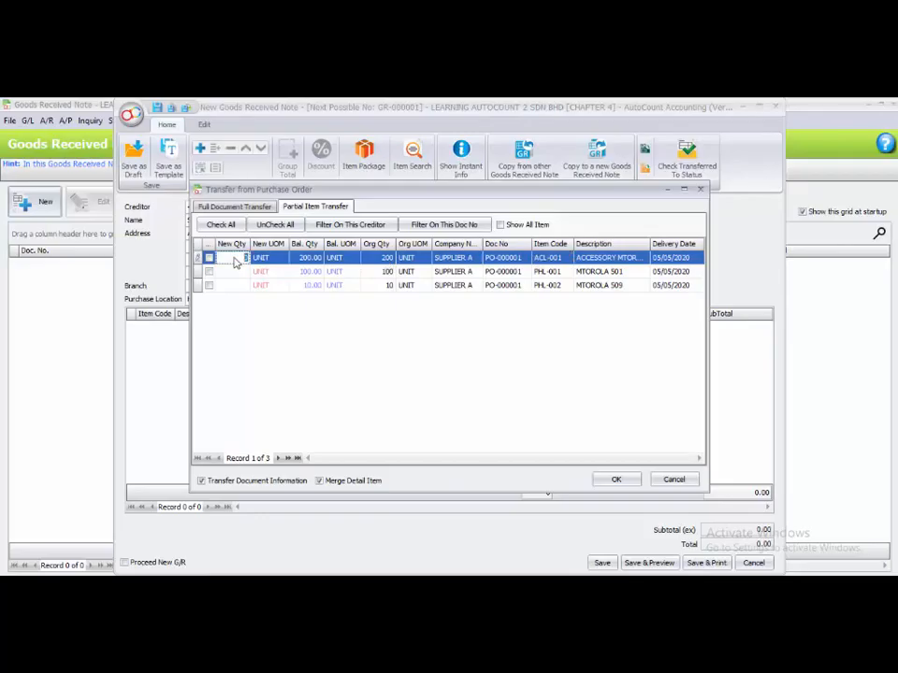
{"action": "type", "text": "150"}
{"action": "key", "text": "Down"}
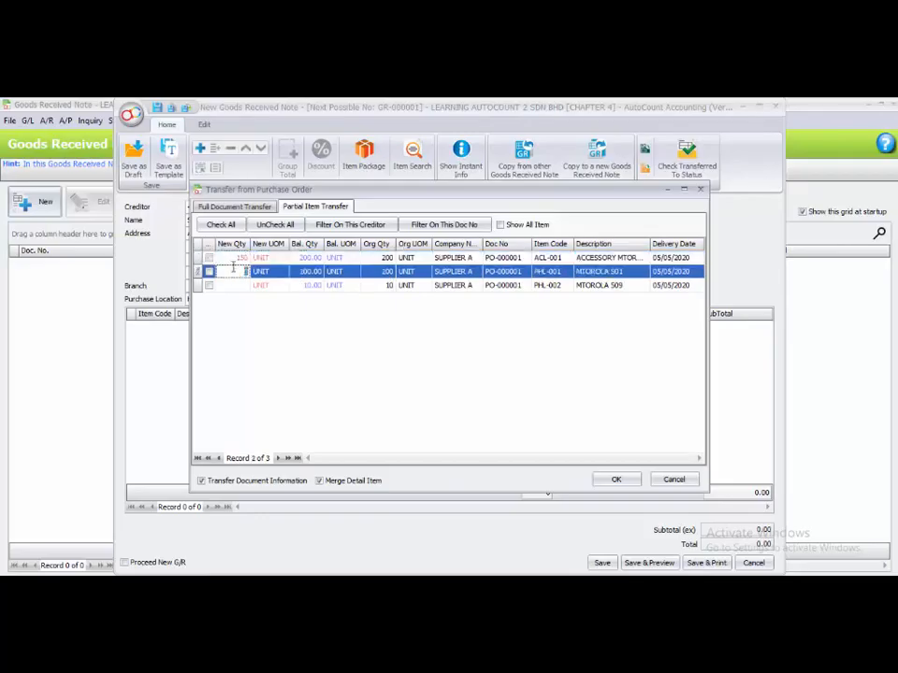
{"action": "left_click", "coordinate": [209, 259]}
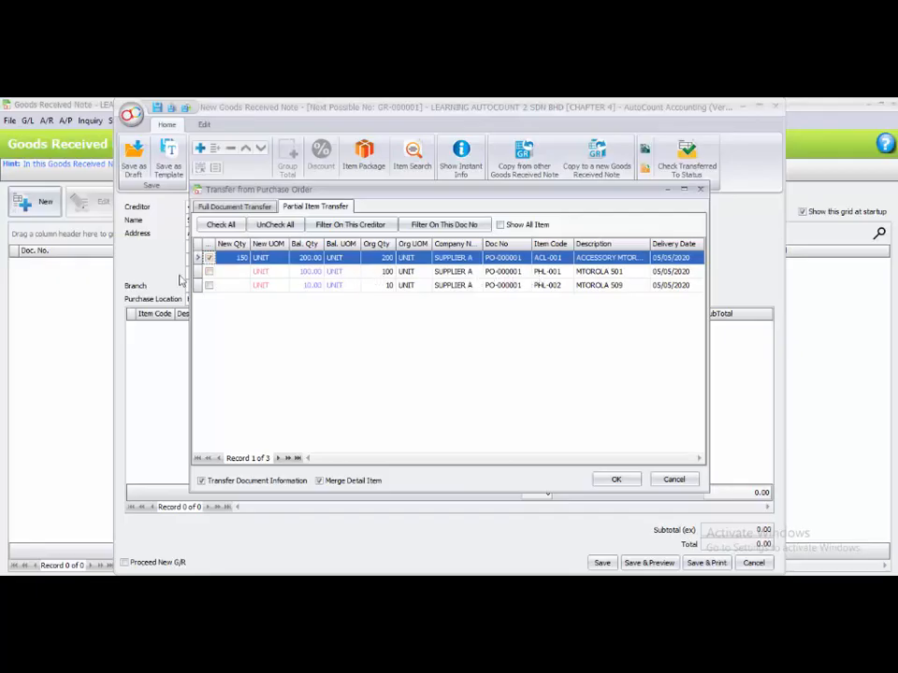
Select MTOROLA 501 with a new quantity of 80 and MTOROLA 509 in full, then transfer the items.
{"action": "left_click", "coordinate": [229, 272]}
{"action": "double_click", "coordinate": [229, 274]}
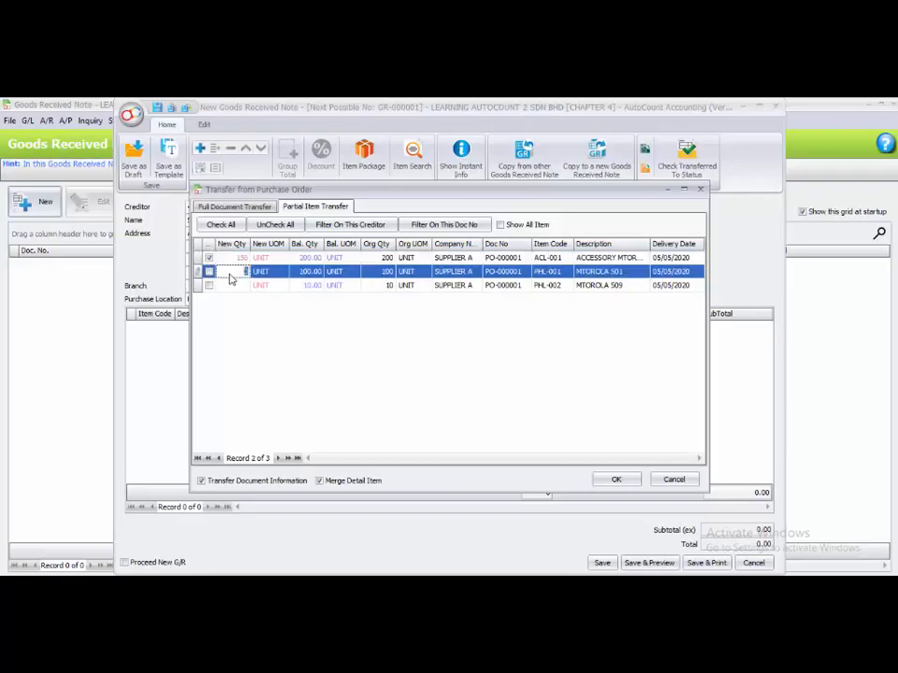
{"action": "type", "text": "80"}
{"action": "left_click", "coordinate": [209, 272]}
{"action": "left_click", "coordinate": [392, 288]}
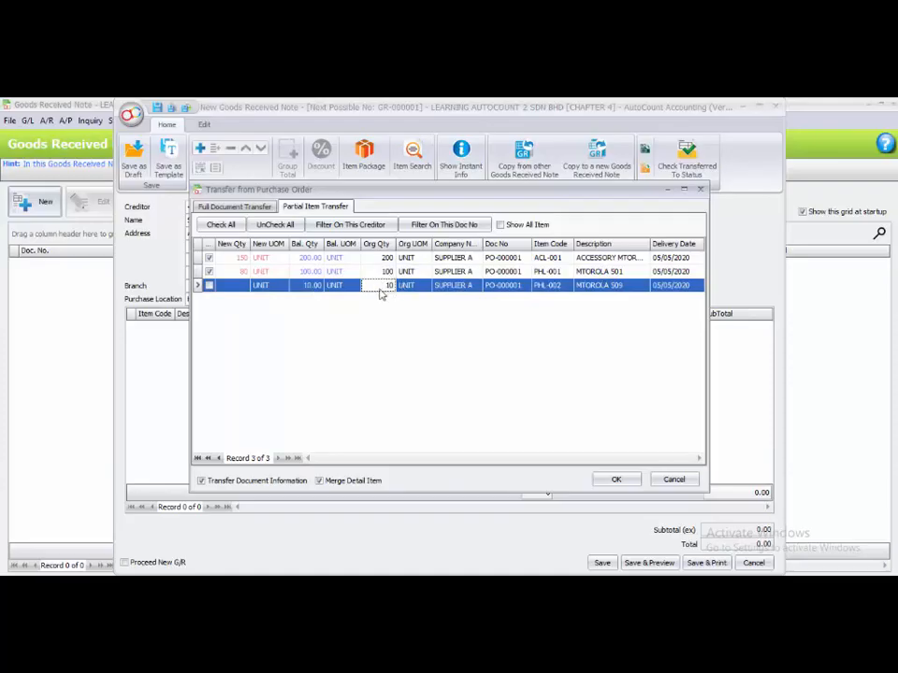
{"action": "left_click", "coordinate": [210, 286]}
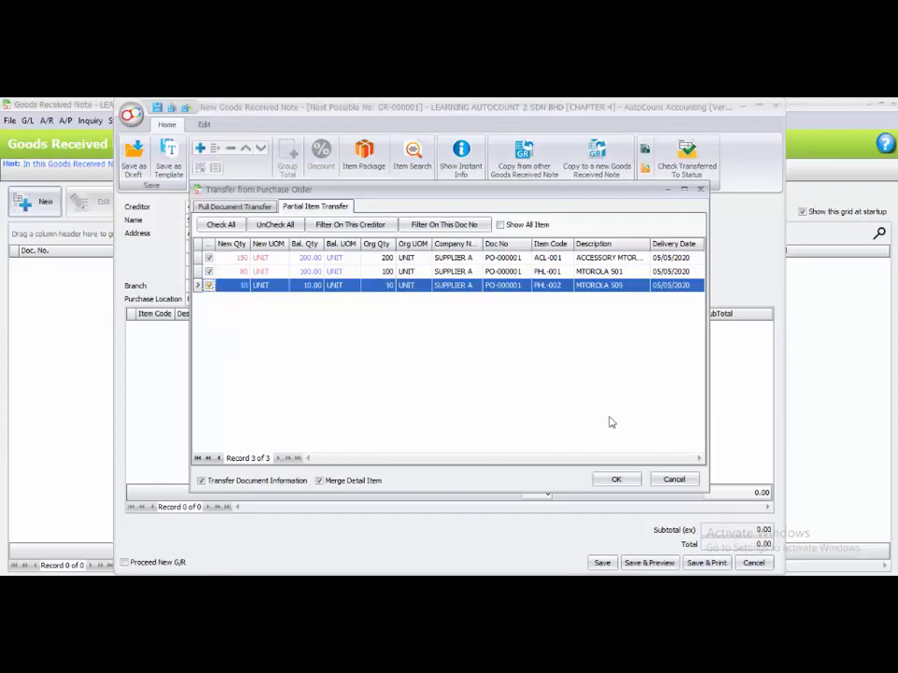
{"action": "left_click", "coordinate": [615, 480]}
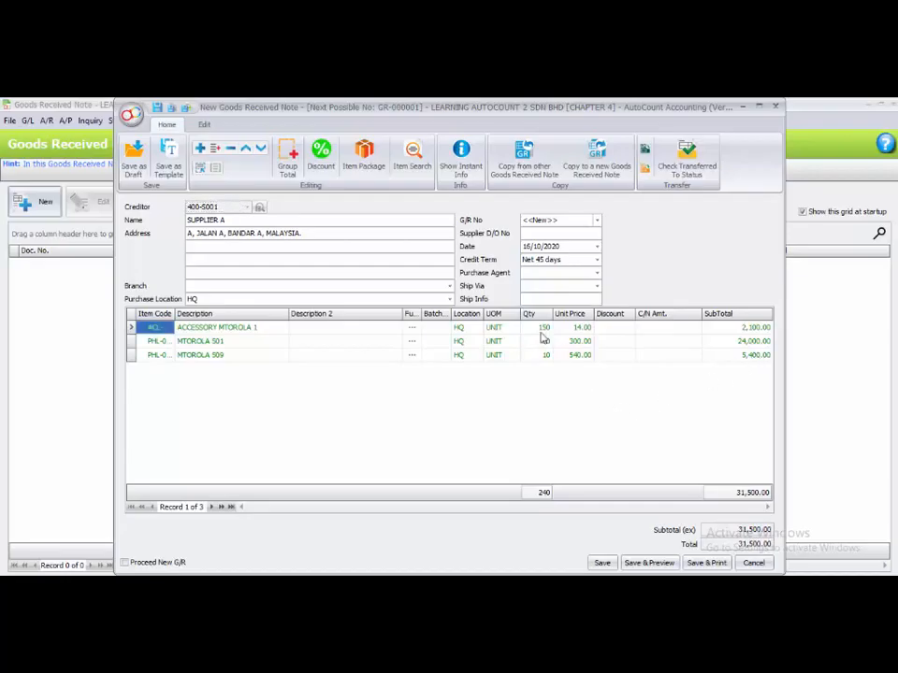
Set the goods received note date to 08/05/2020 and the supplier D/O number to 13555, then save it.
{"action": "left_click", "coordinate": [526, 247]}
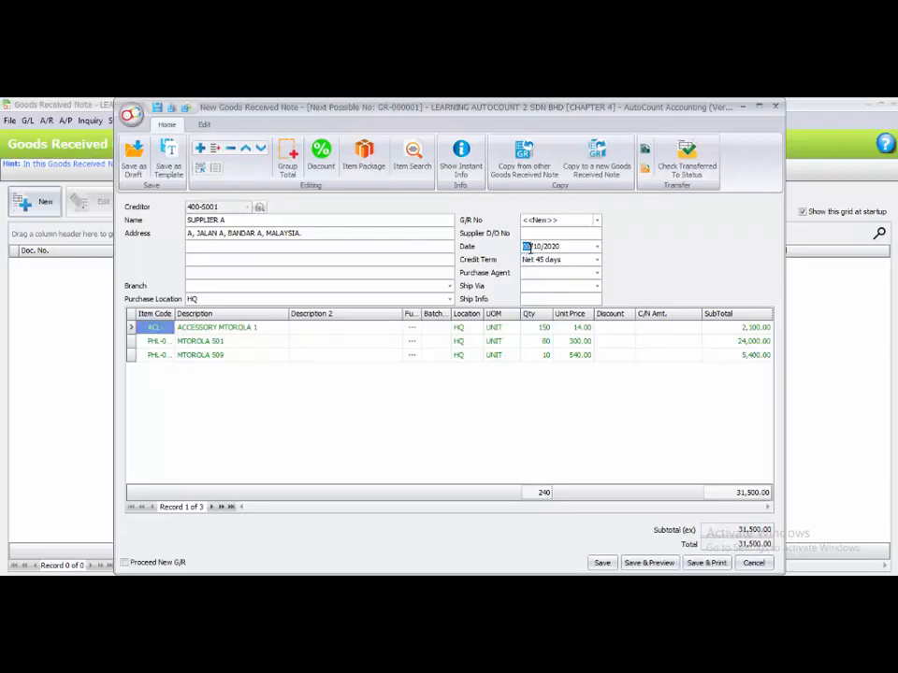
{"action": "type", "text": "08/05"}
{"action": "left_click", "coordinate": [538, 232]}
{"action": "type", "text": "13555"}
{"action": "left_click", "coordinate": [384, 365]}
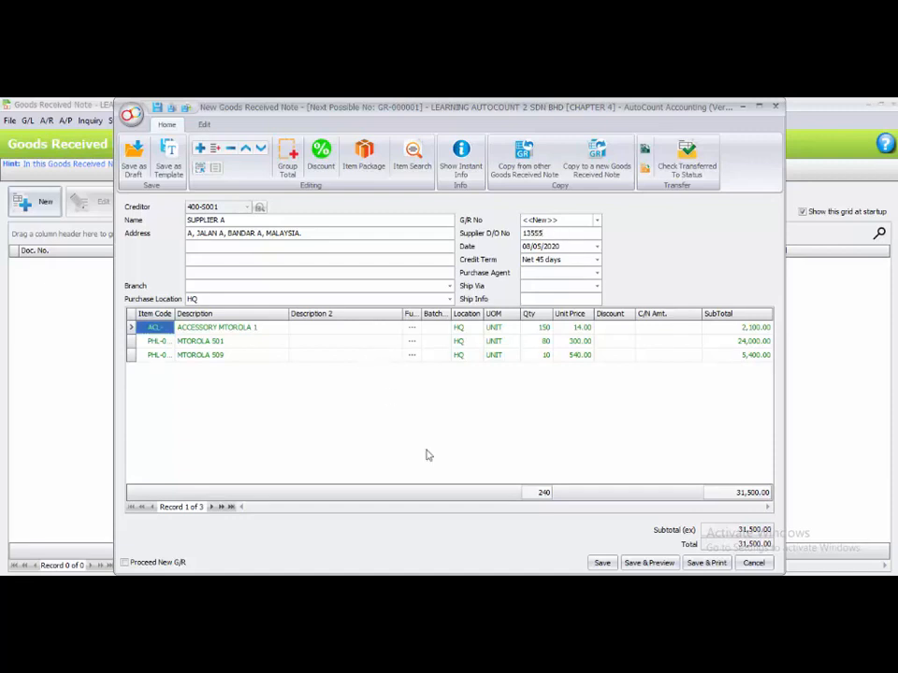
{"action": "left_click", "coordinate": [601, 563]}
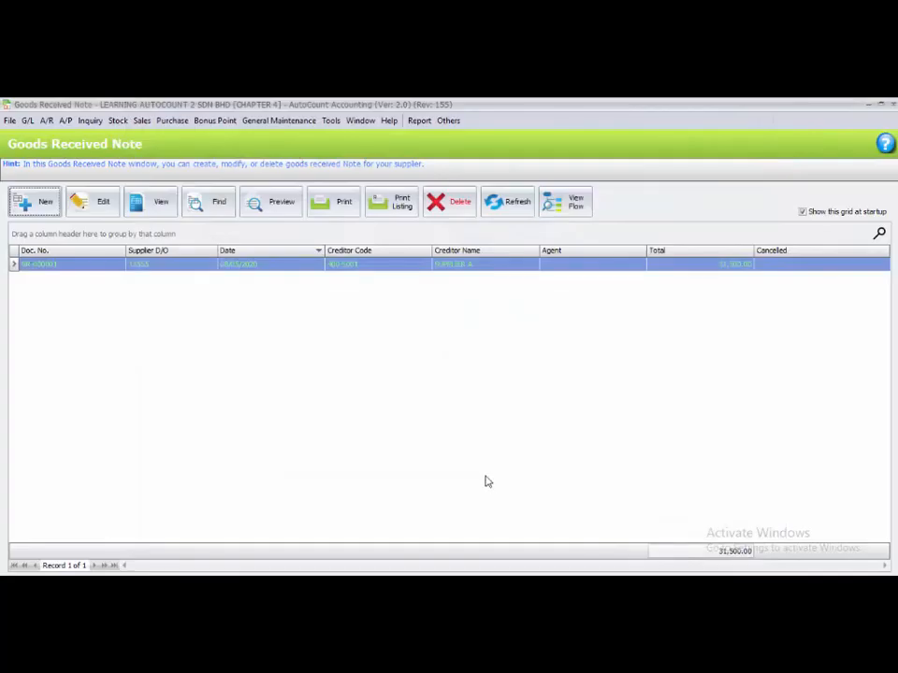
Close the goods received note list and create a new purchase invoice for creditor 400-S001 SUPPLIER A.
{"action": "left_click", "coordinate": [893, 108]}
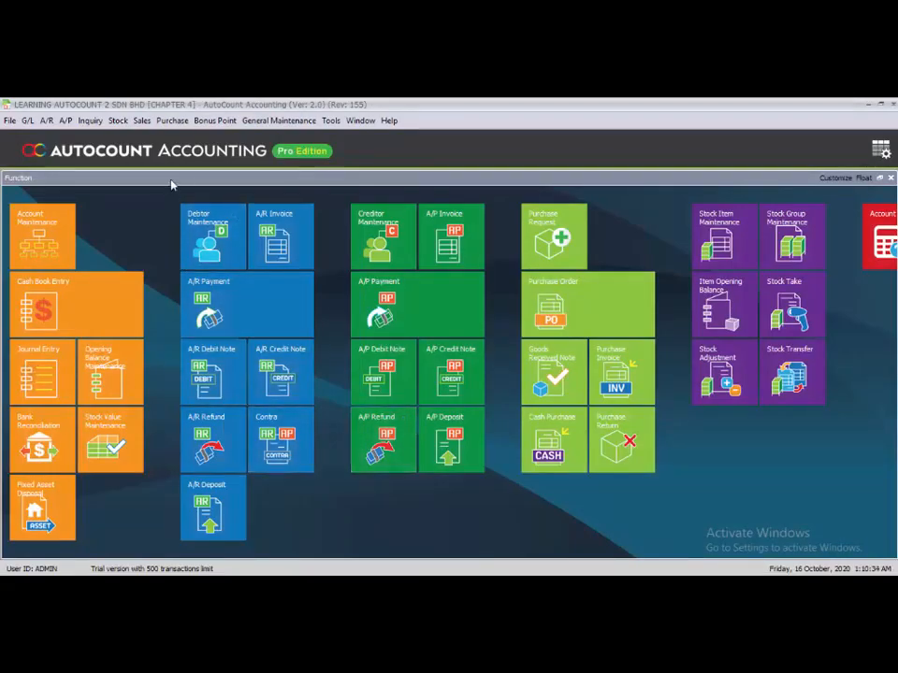
{"action": "left_click", "coordinate": [170, 123]}
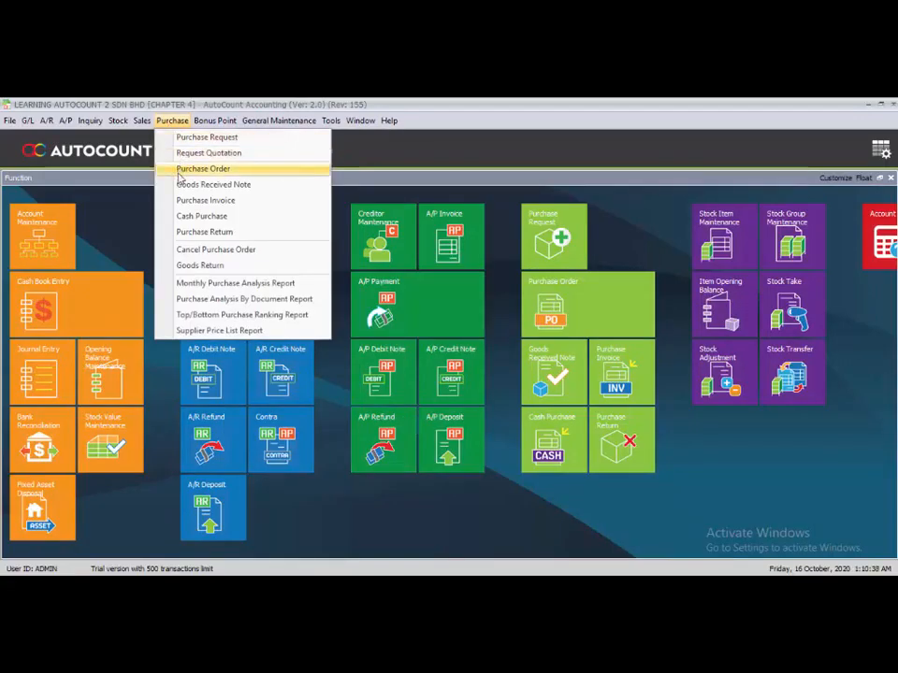
{"action": "left_click", "coordinate": [189, 202]}
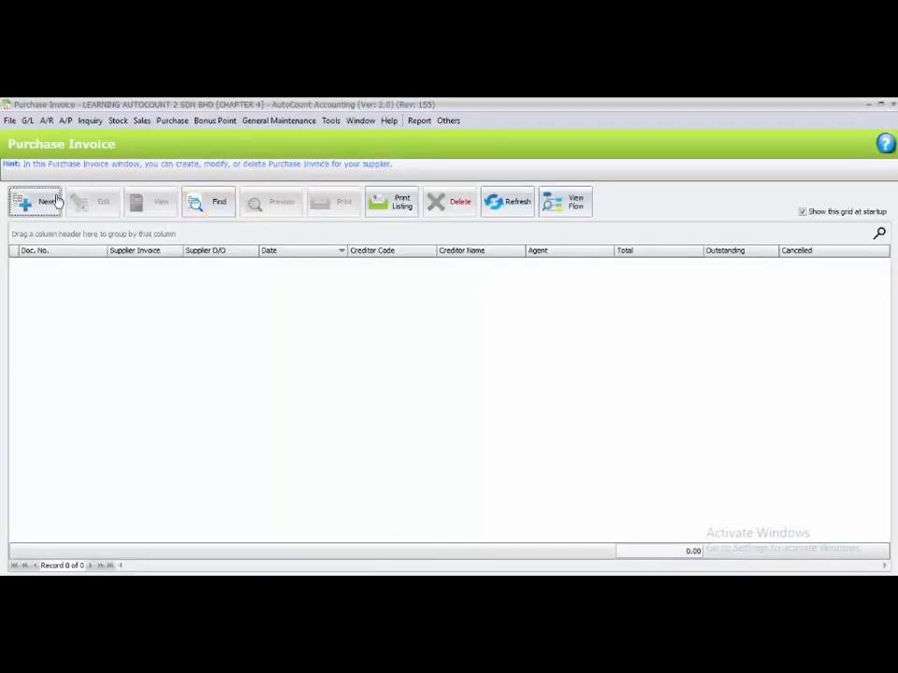
{"action": "left_click", "coordinate": [56, 214]}
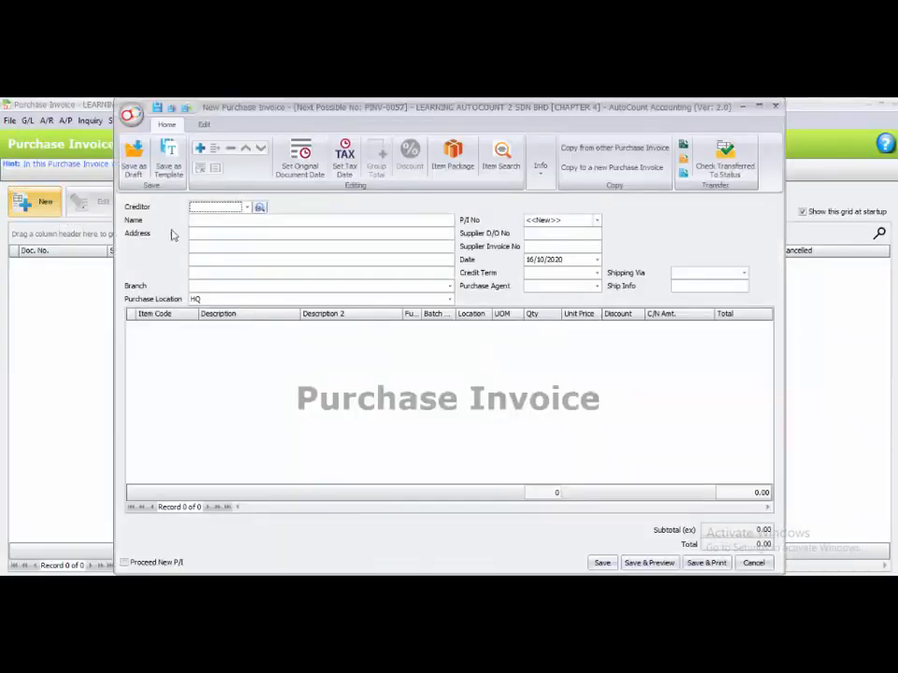
{"action": "left_click", "coordinate": [247, 207]}
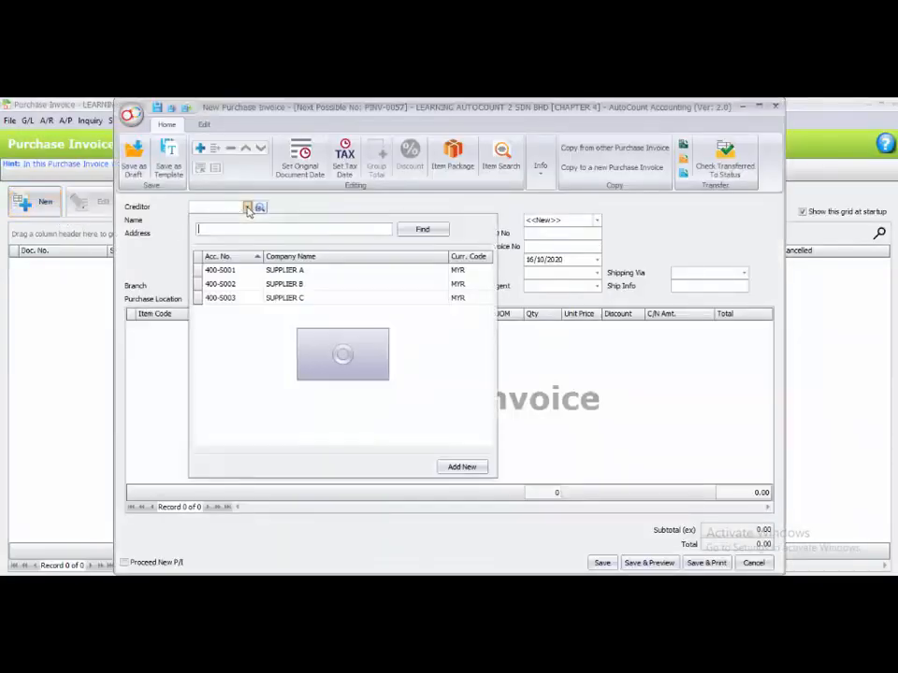
{"action": "left_click", "coordinate": [206, 270]}
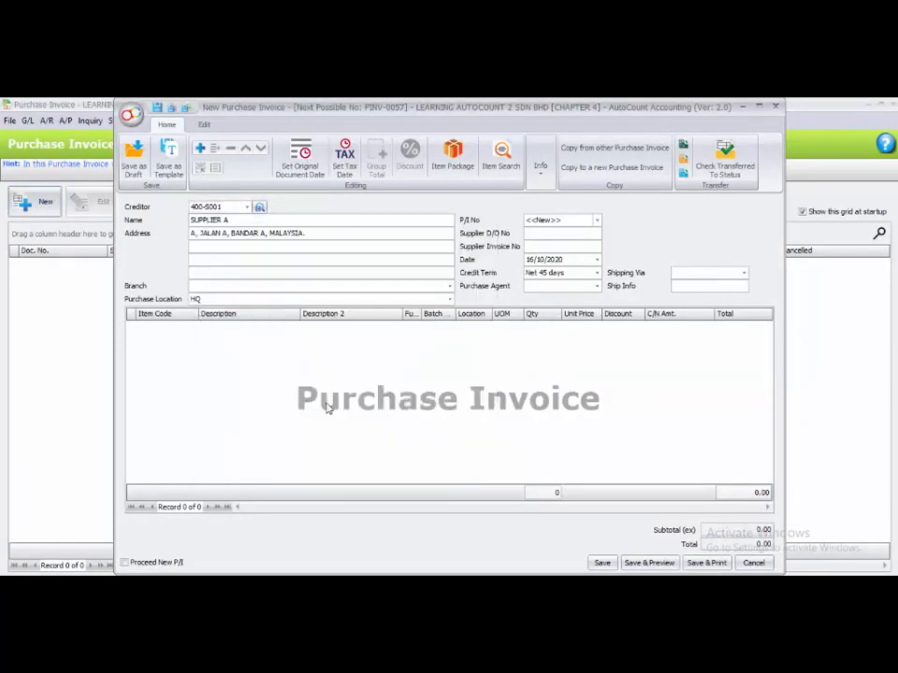
Transfer the full goods received note GR-000001 into the purchase invoice.
{"action": "left_click", "coordinate": [682, 176]}
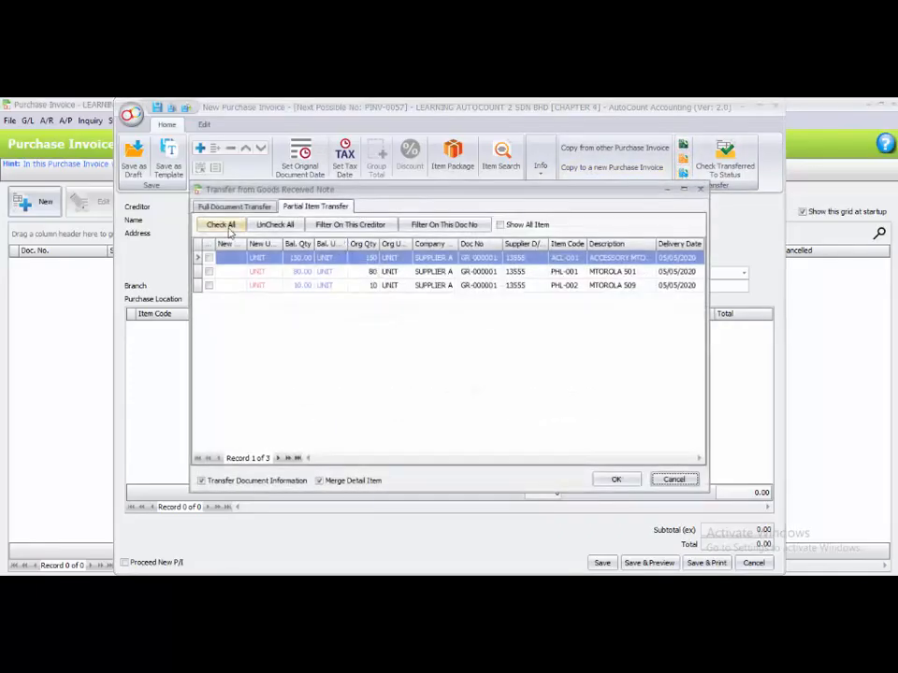
{"action": "left_click", "coordinate": [222, 208]}
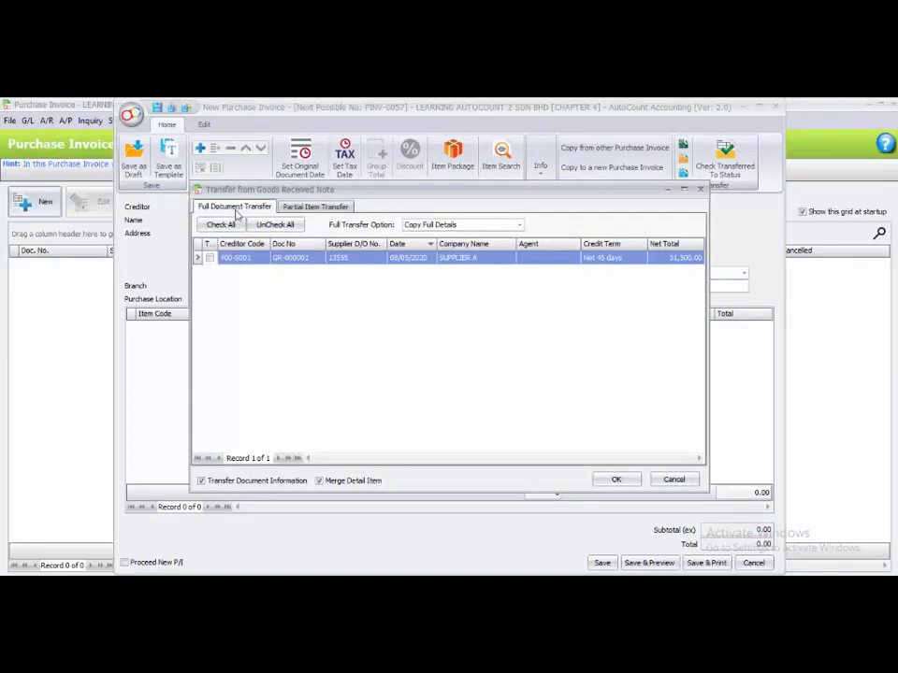
{"action": "left_click", "coordinate": [209, 258]}
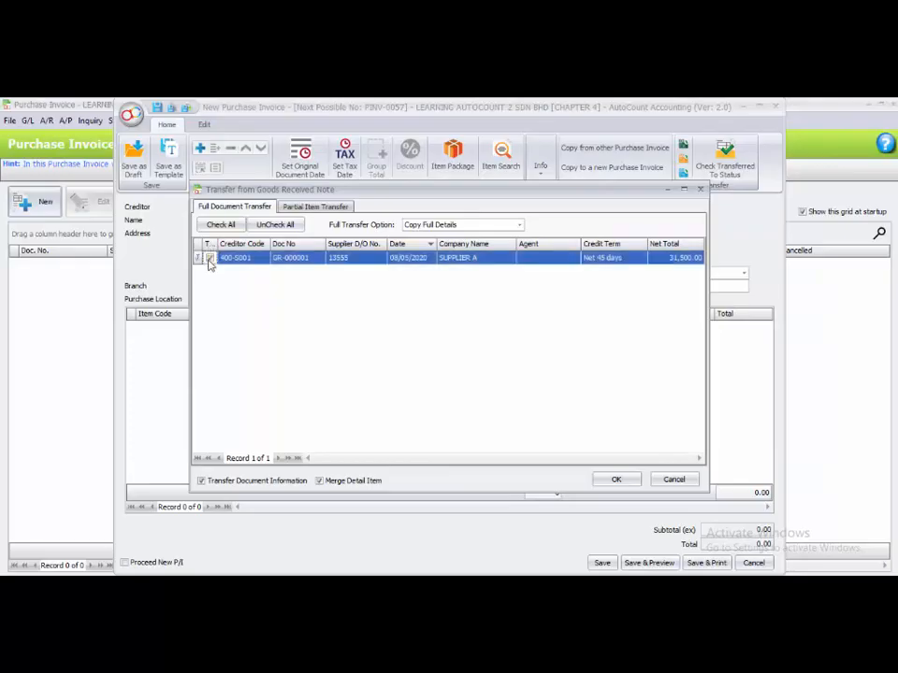
{"action": "left_click", "coordinate": [607, 478]}
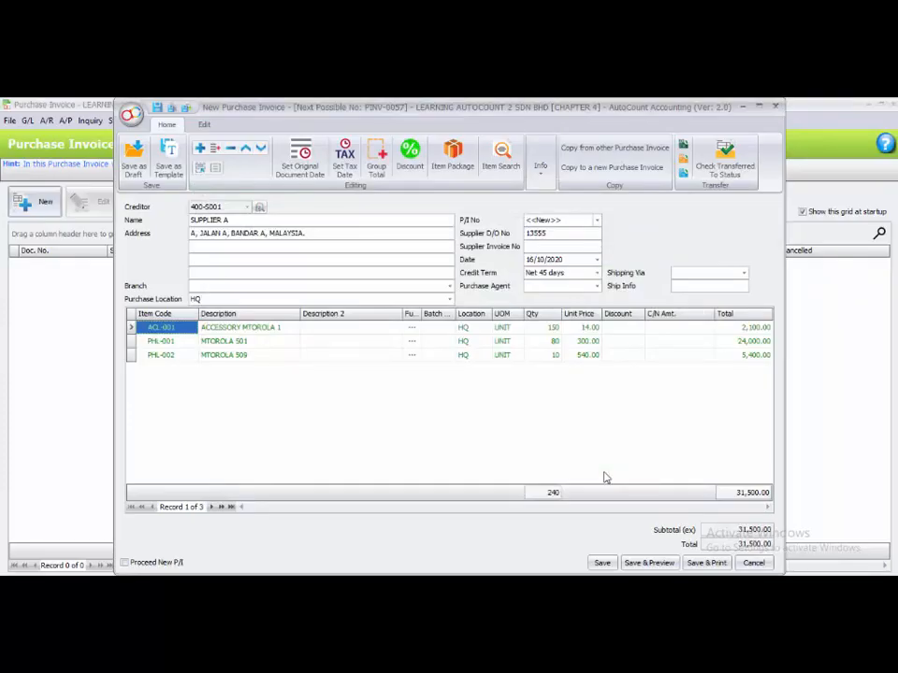
Set the purchase invoice date to 08/05/2020 and supplier invoice number INV 33344, then save it.
{"action": "left_click", "coordinate": [530, 259]}
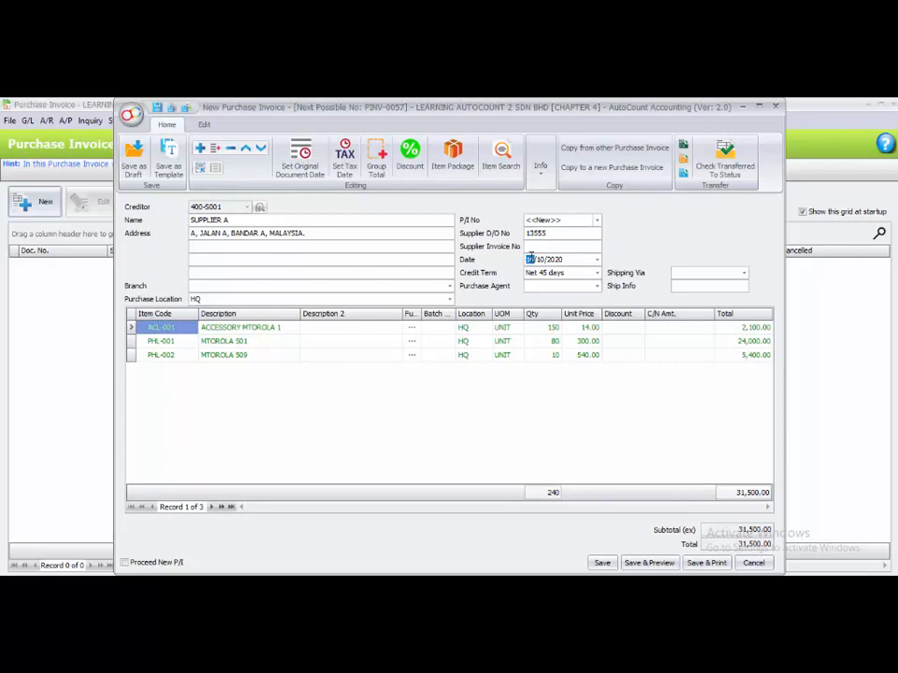
{"action": "type", "text": "0805"}
{"action": "left_click", "coordinate": [536, 247]}
{"action": "type", "text": "INV 33344"}
{"action": "left_click", "coordinate": [461, 412]}
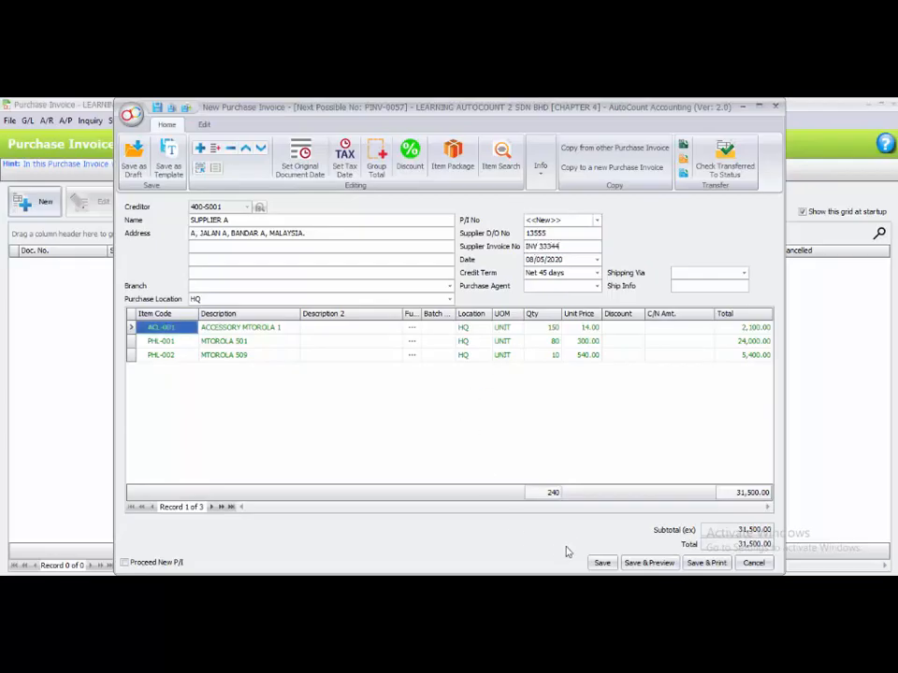
{"action": "left_click", "coordinate": [599, 562]}
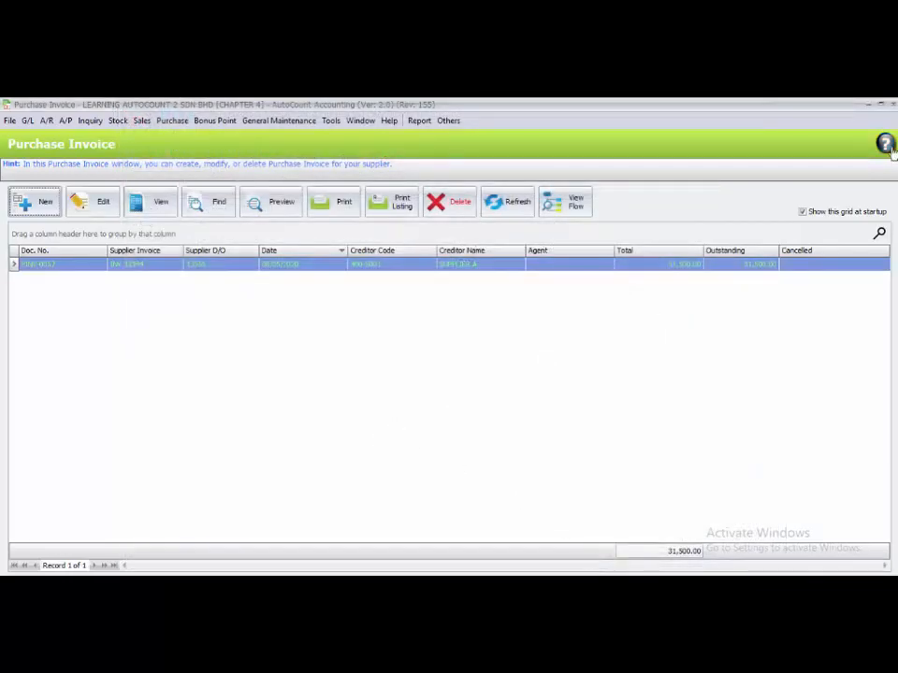
Close the purchase invoice list and create a new purchase return for creditor 400-S001 SUPPLIER A.
{"action": "left_click", "coordinate": [893, 105]}
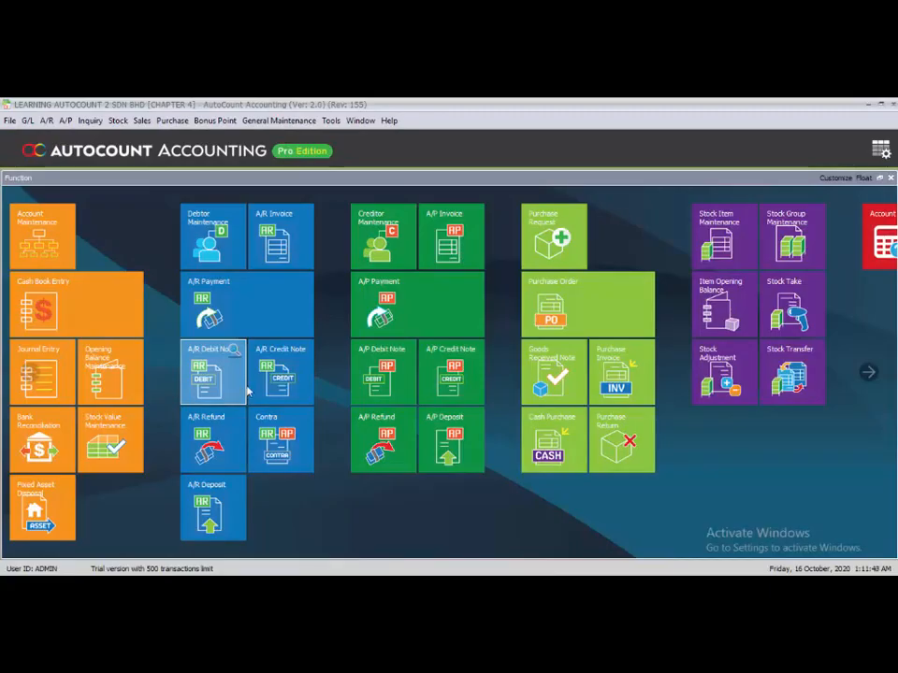
{"action": "left_click", "coordinate": [171, 120]}
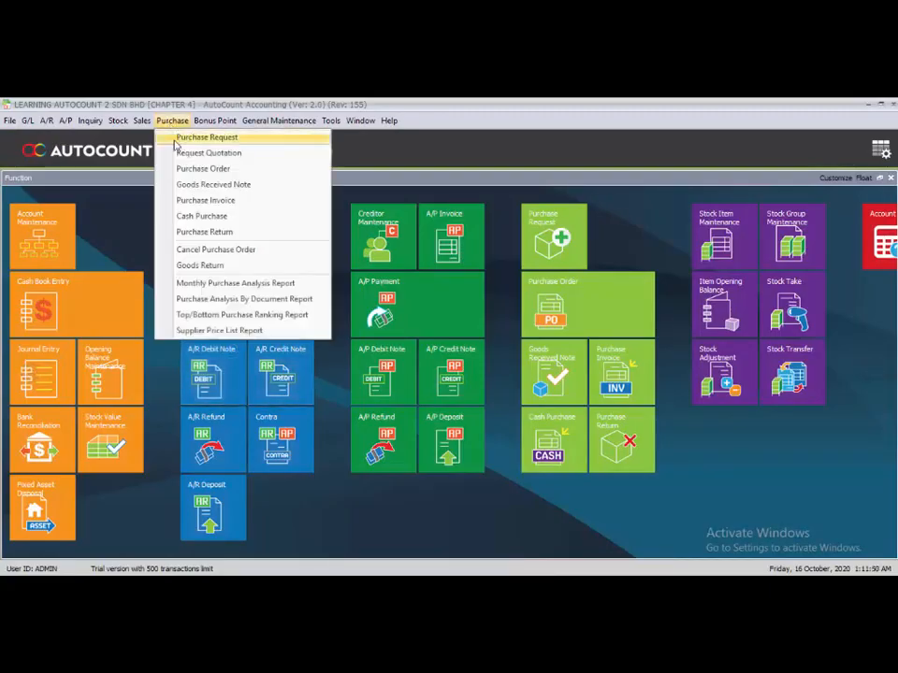
{"action": "left_click", "coordinate": [212, 236]}
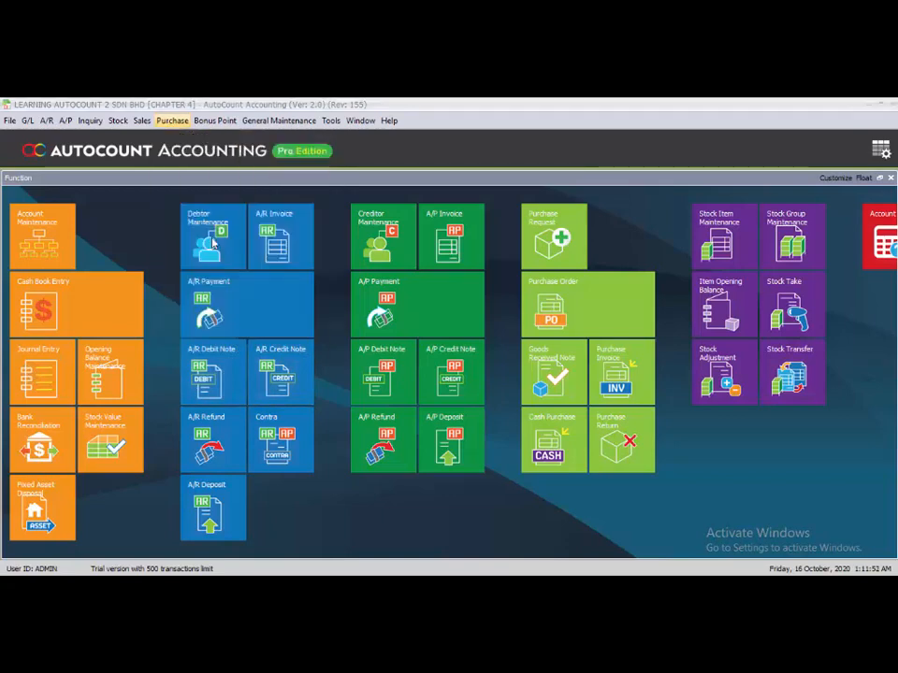
{"action": "left_click", "coordinate": [45, 202]}
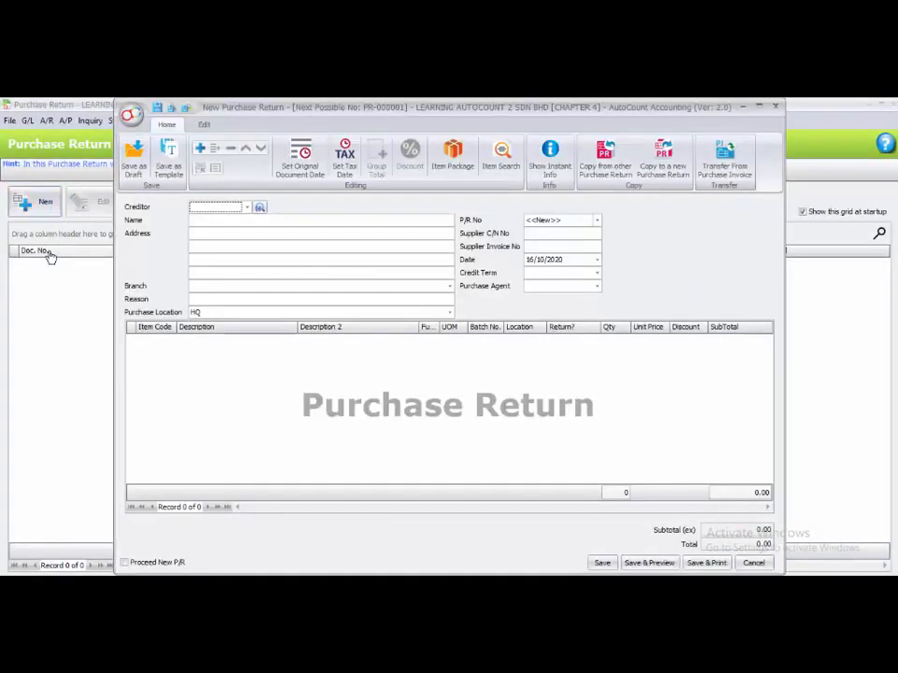
{"action": "left_click", "coordinate": [247, 208]}
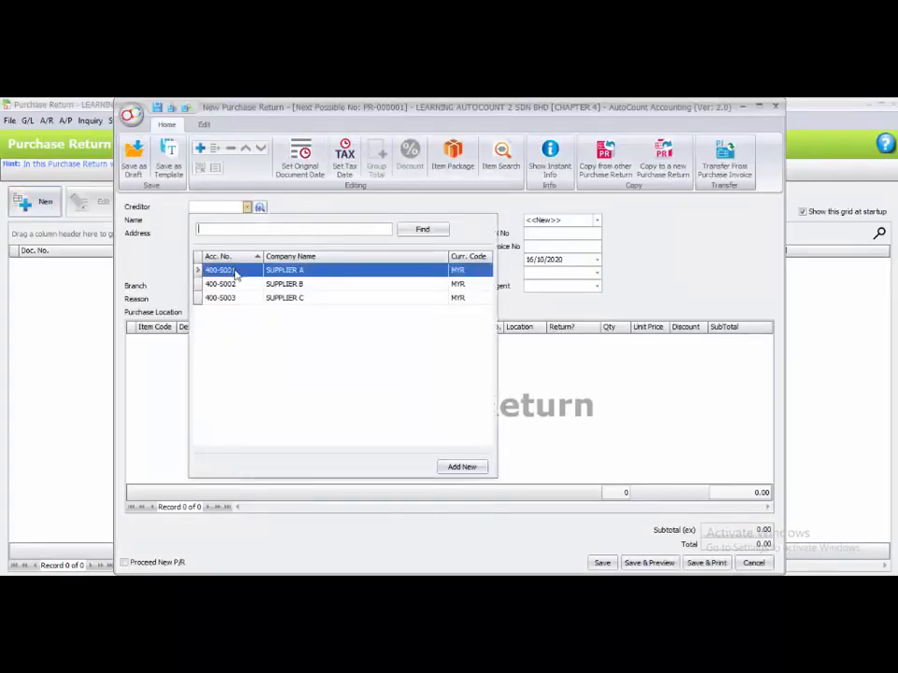
{"action": "left_click", "coordinate": [235, 270]}
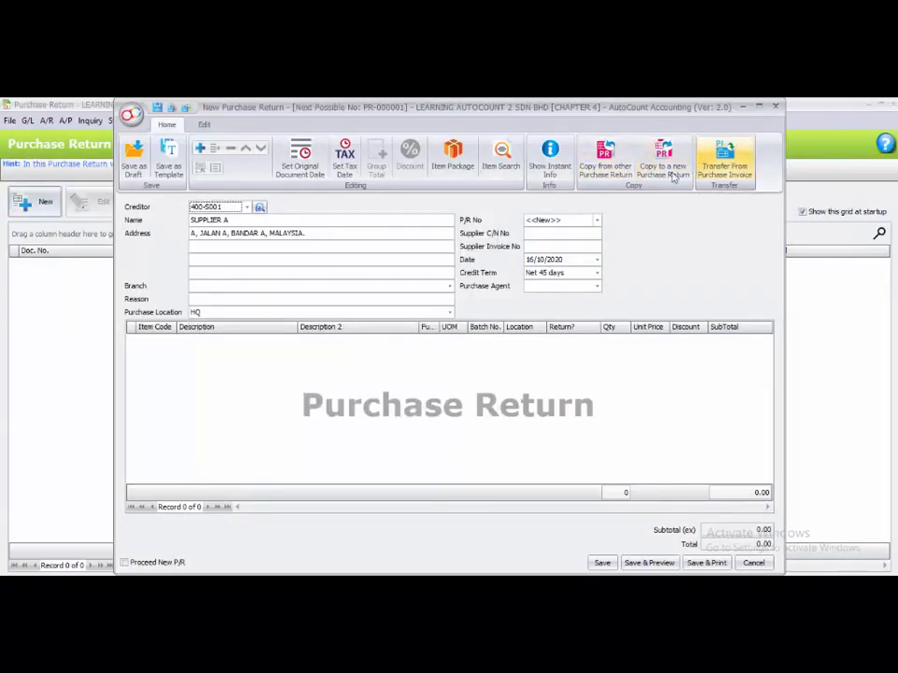
Partially transfer MTOROLA 509 from purchase invoice PINV-0057 into the return with a new quantity of 1.
{"action": "left_click", "coordinate": [733, 157]}
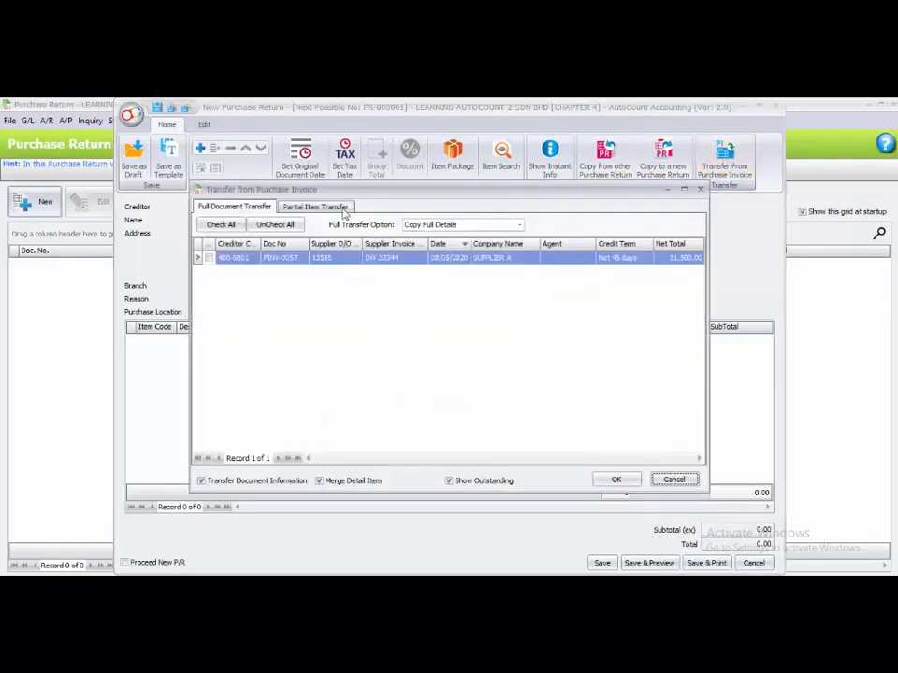
{"action": "left_click", "coordinate": [331, 208]}
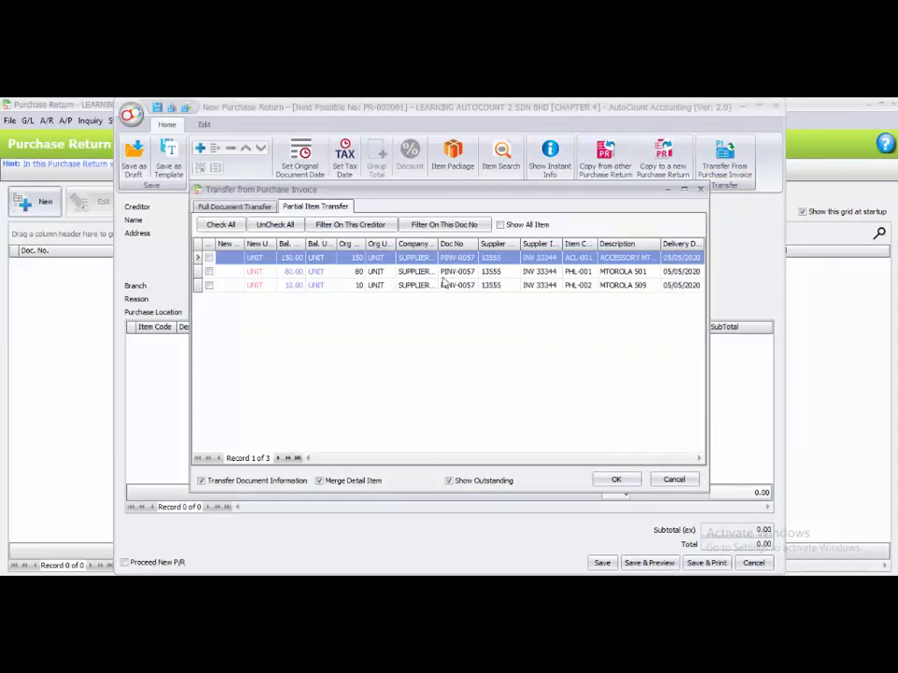
{"action": "left_click", "coordinate": [577, 286]}
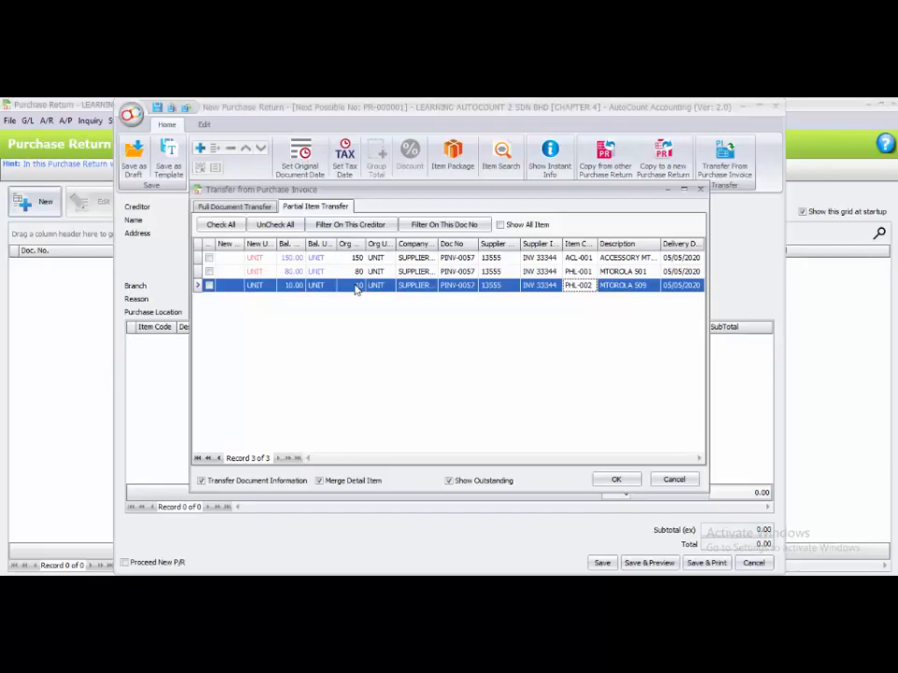
{"action": "left_click", "coordinate": [225, 289]}
{"action": "left_click", "coordinate": [210, 287]}
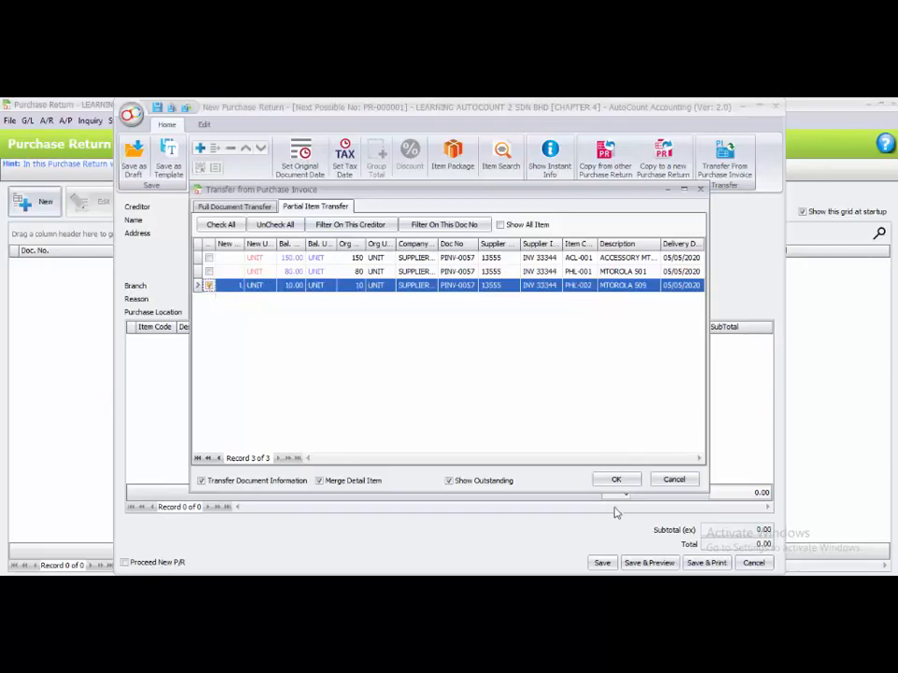
{"action": "left_click", "coordinate": [625, 481]}
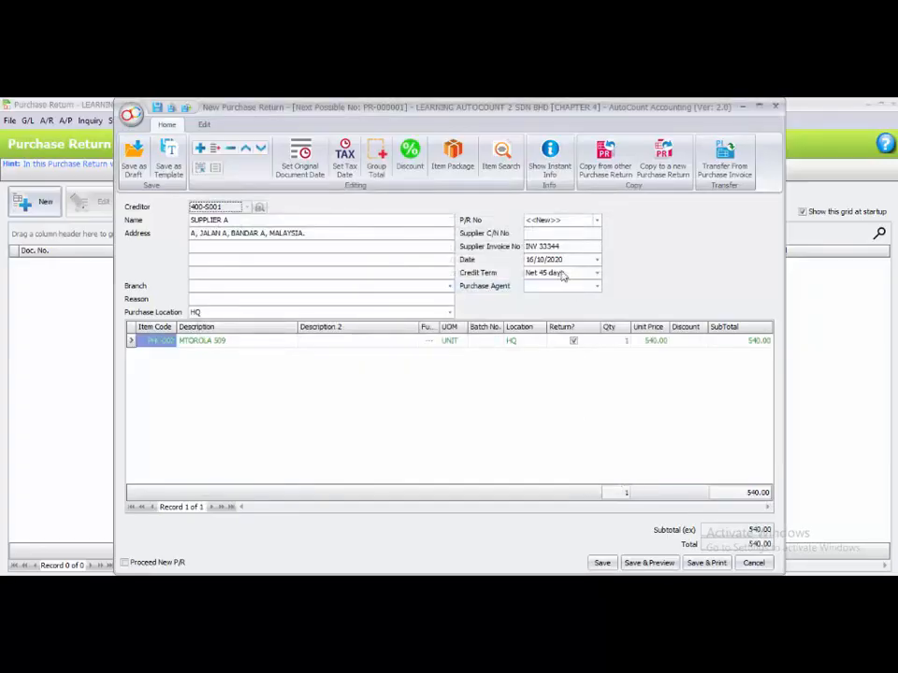
Enter supplier C/N number 889988 and the reason SPOILT ITEM, then save the purchase return.
{"action": "left_click", "coordinate": [551, 235]}
{"action": "type", "text": "889988"}
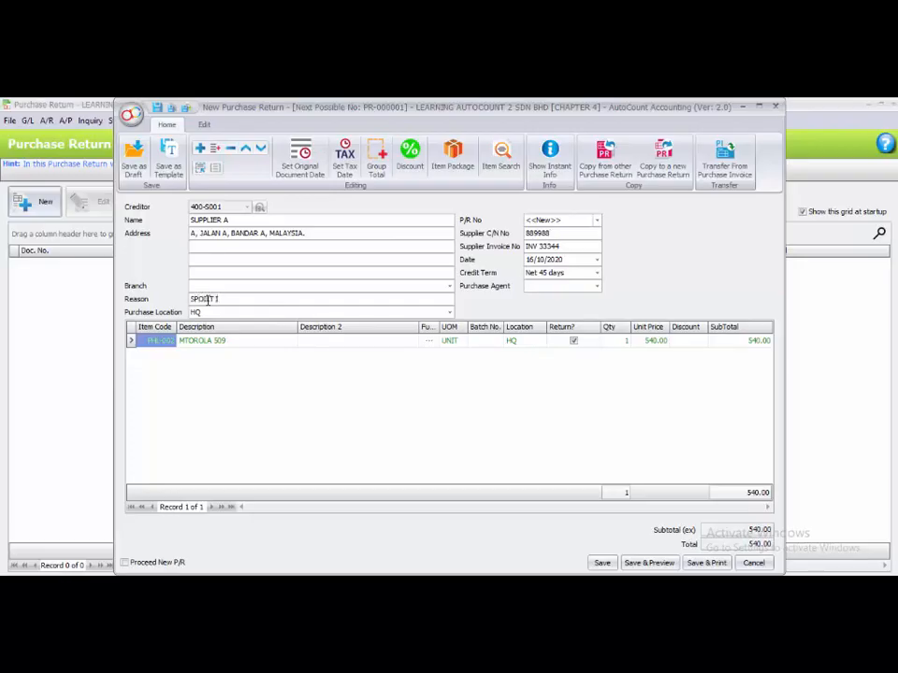
{"action": "left_click", "coordinate": [307, 400]}
{"action": "left_click", "coordinate": [601, 564]}
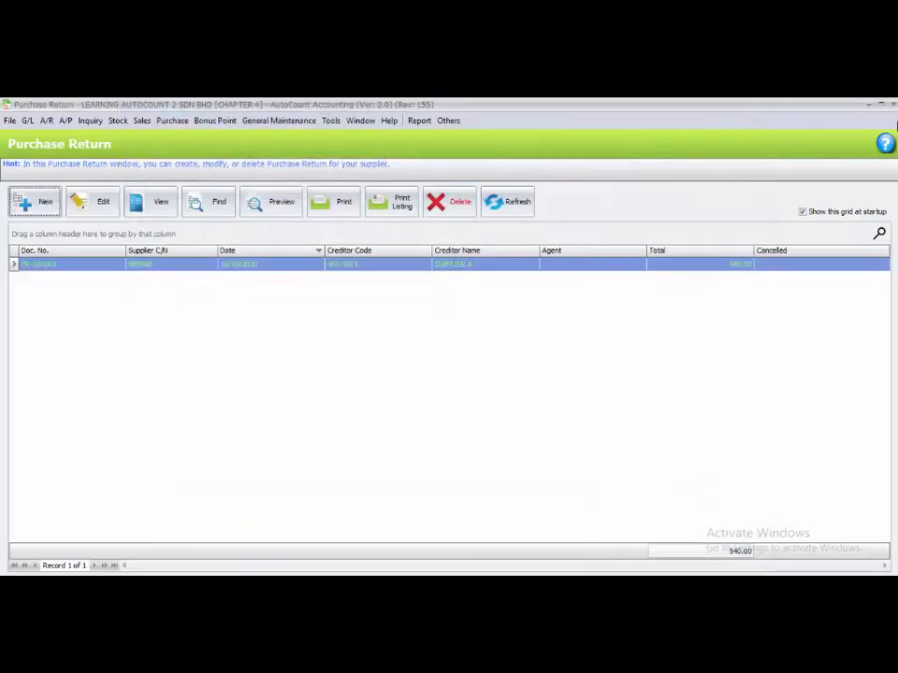
Close the purchase return list and create a new cash purchase for creditor 400-S003 SUPPLIER C.
{"action": "left_click", "coordinate": [893, 104]}
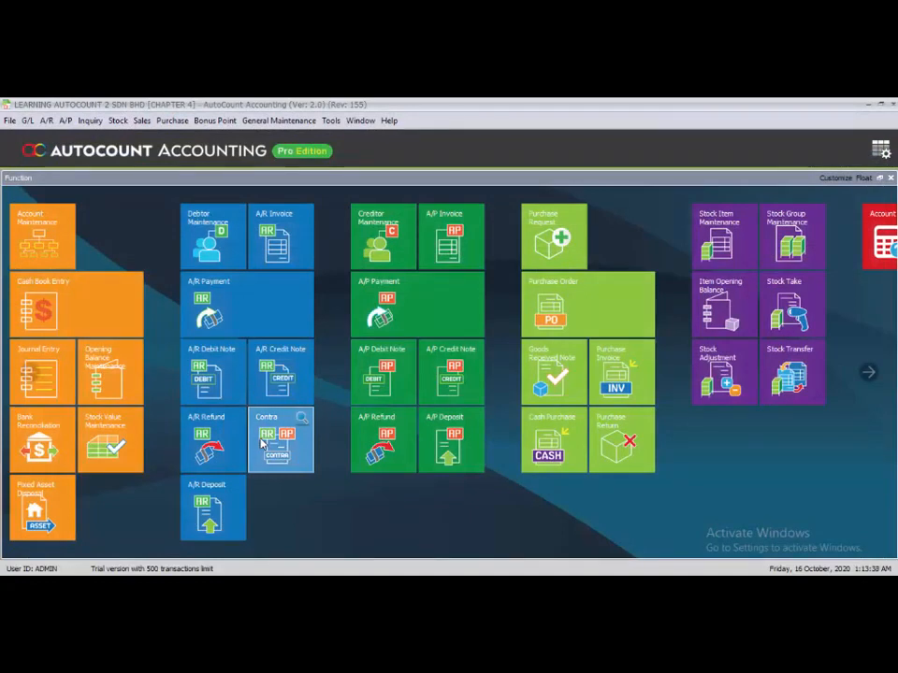
{"action": "left_click", "coordinate": [171, 121]}
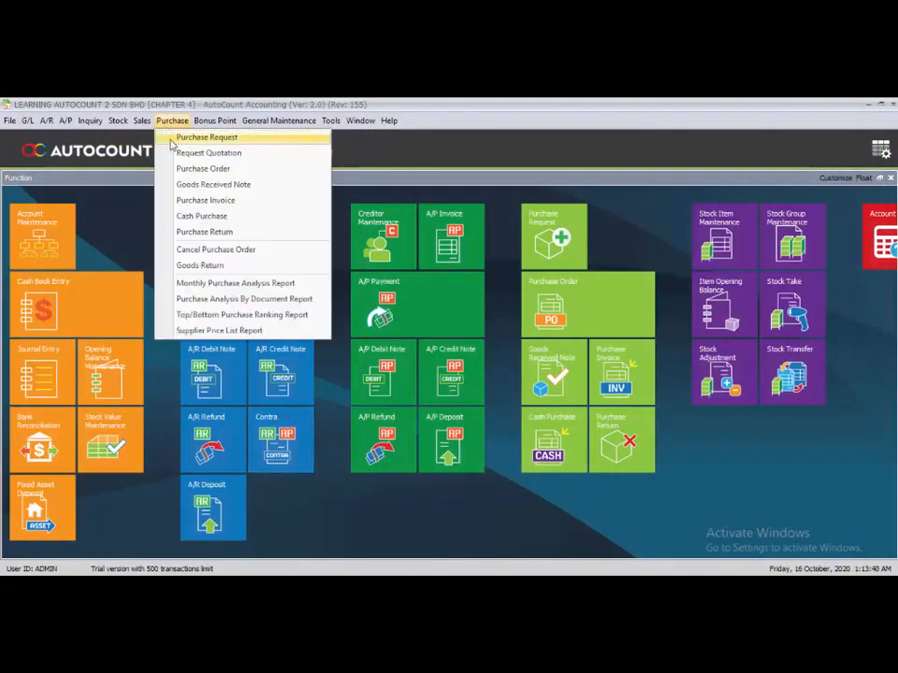
{"action": "left_click", "coordinate": [241, 218]}
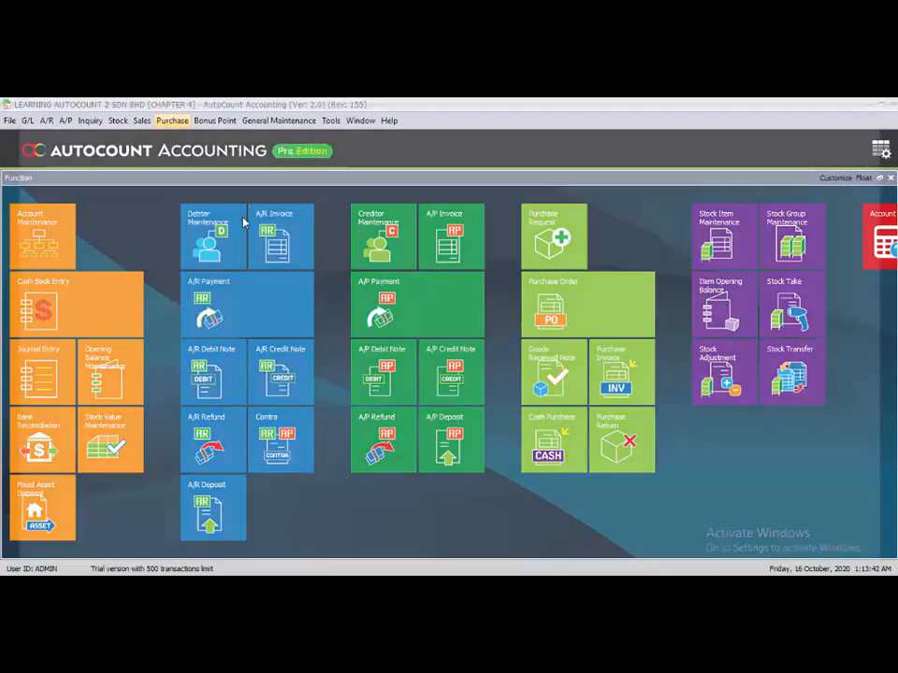
{"action": "left_click", "coordinate": [28, 201]}
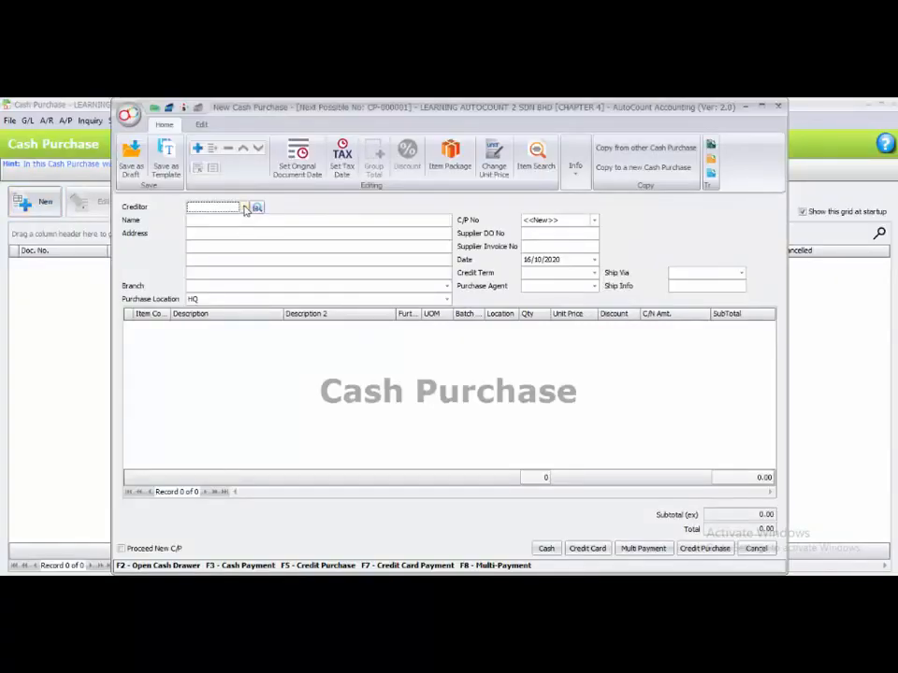
{"action": "left_click", "coordinate": [244, 207]}
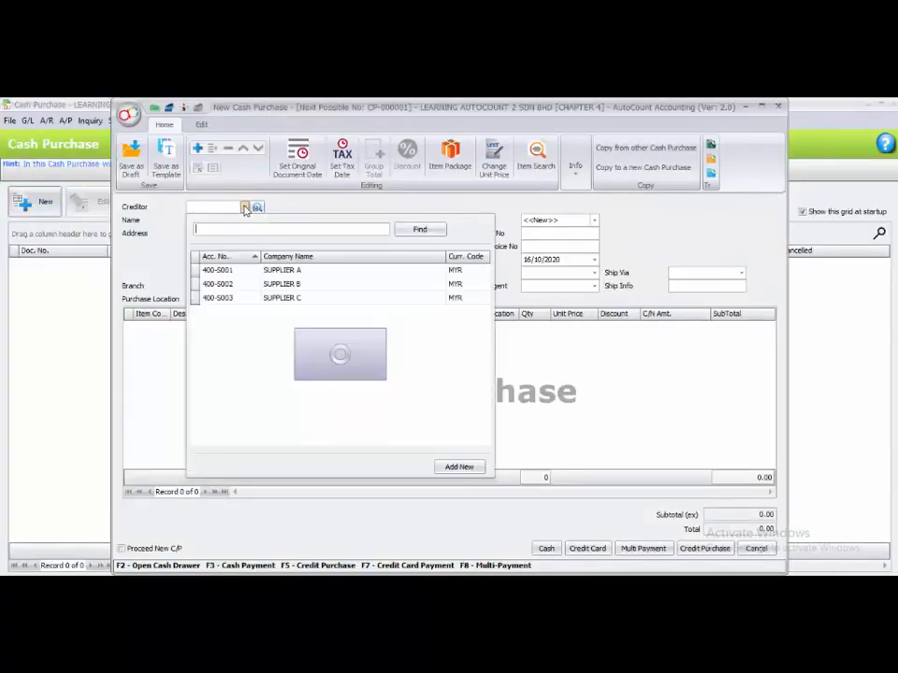
{"action": "left_click", "coordinate": [256, 299]}
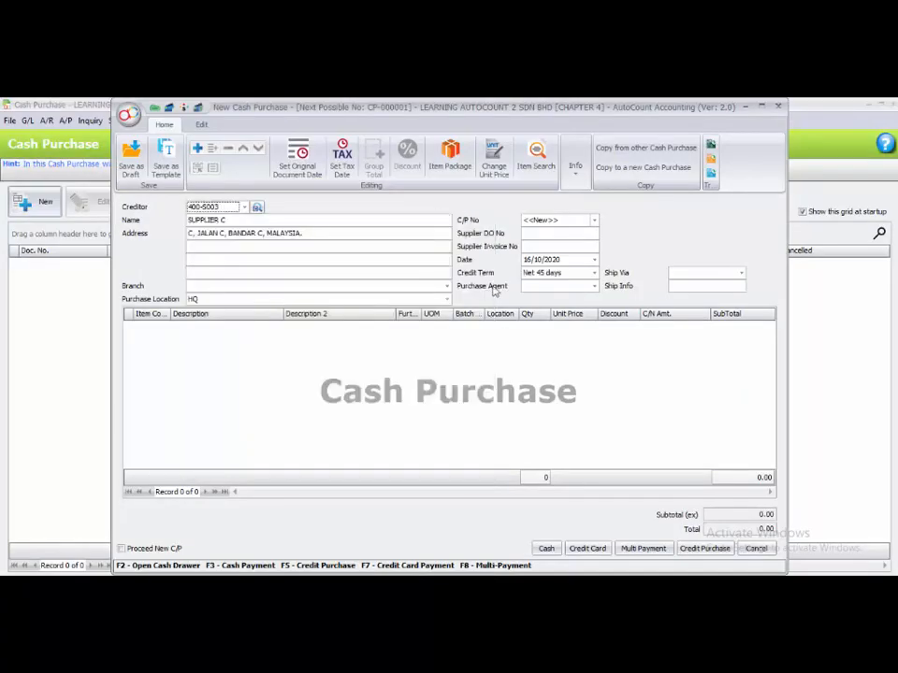
Set the cash purchase date to 09/05/2020 and add a line for NAKIA 1100 with quantity 1.
{"action": "left_click", "coordinate": [526, 259]}
{"action": "type", "text": "0505"}
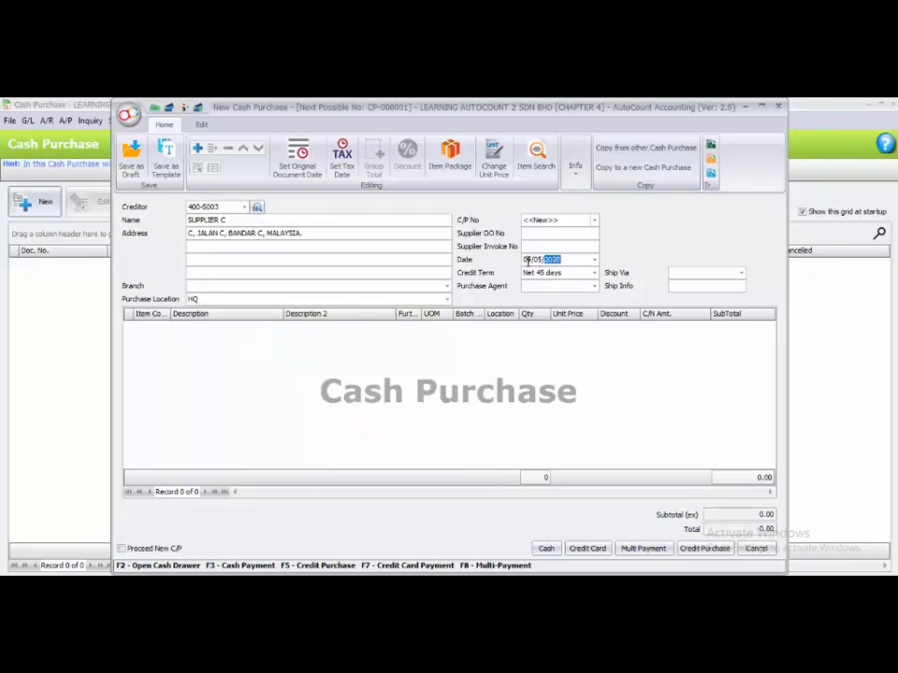
{"action": "left_click", "coordinate": [492, 378]}
{"action": "right_click", "coordinate": [195, 352]}
{"action": "left_click", "coordinate": [211, 359]}
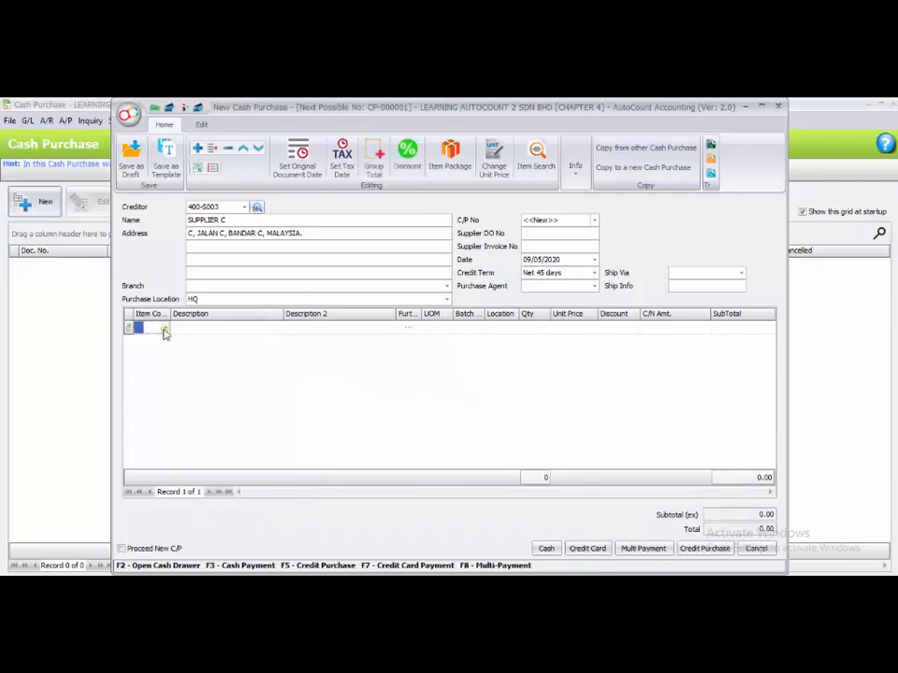
{"action": "left_click", "coordinate": [164, 331]}
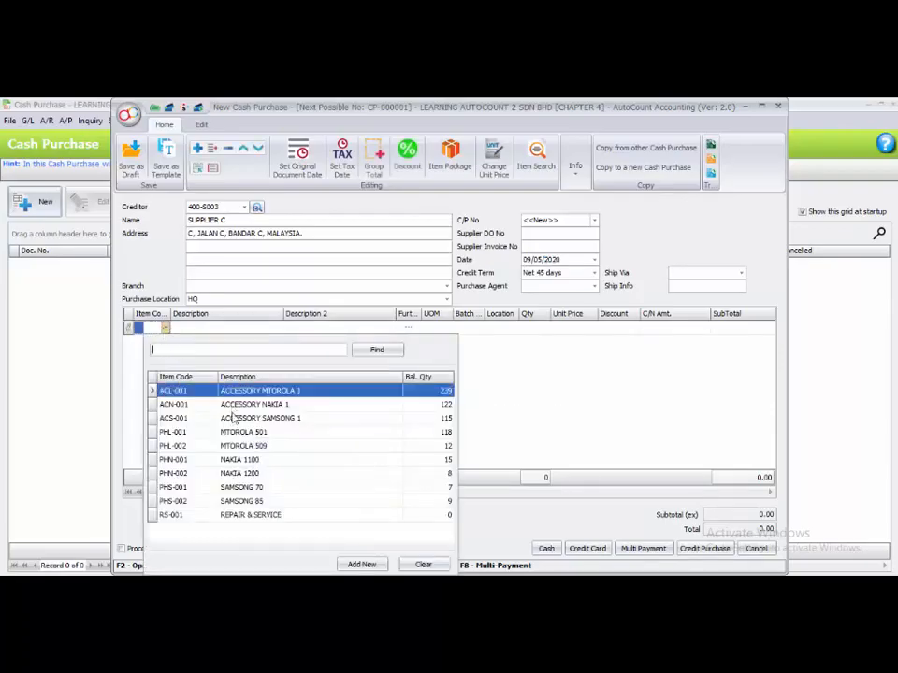
{"action": "left_click", "coordinate": [214, 462]}
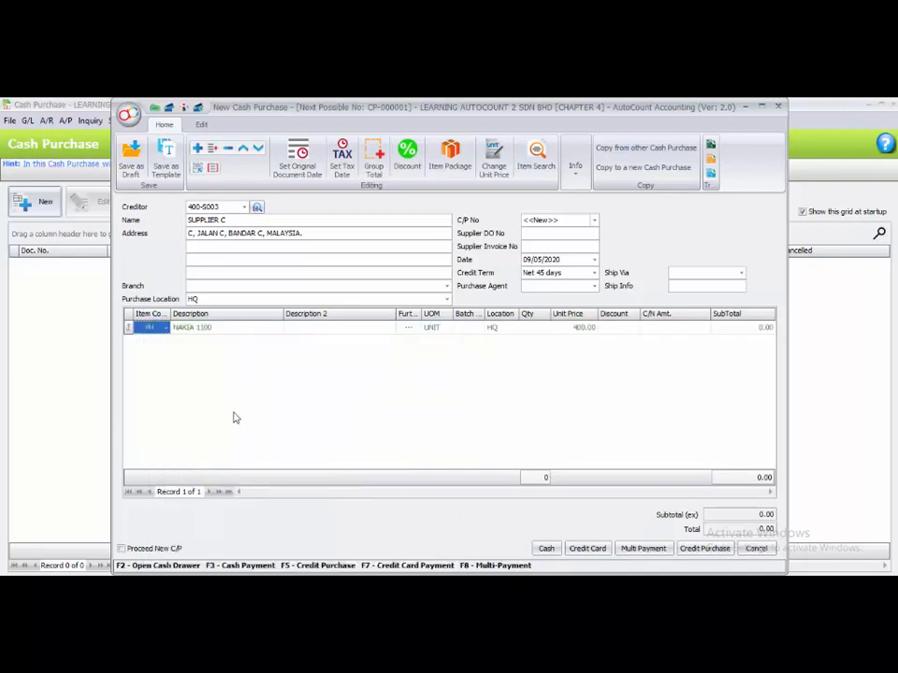
{"action": "left_click", "coordinate": [536, 329]}
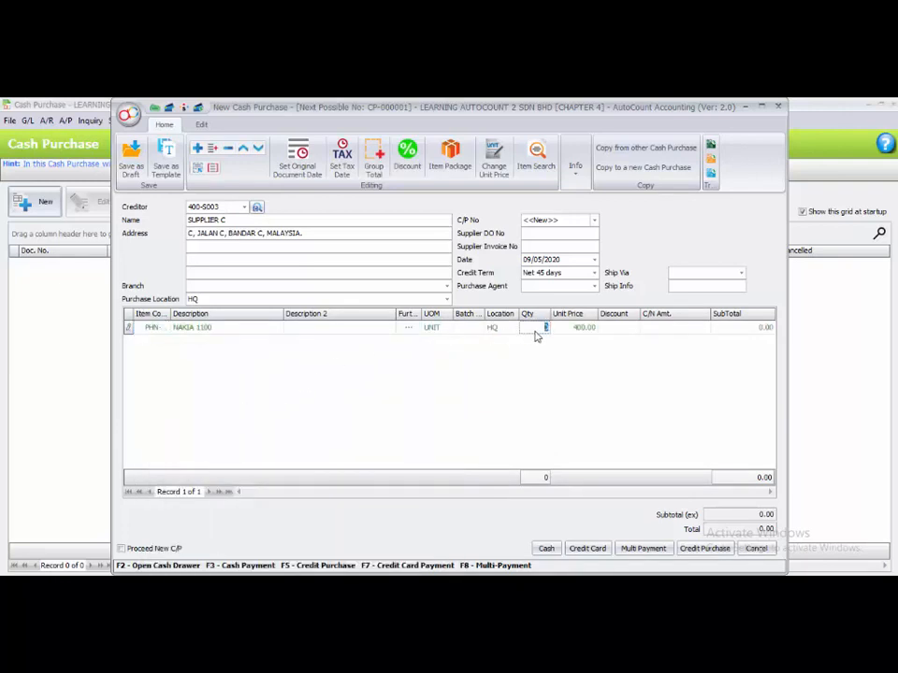
{"action": "right_click", "coordinate": [235, 356]}
{"action": "left_click", "coordinate": [248, 365]}
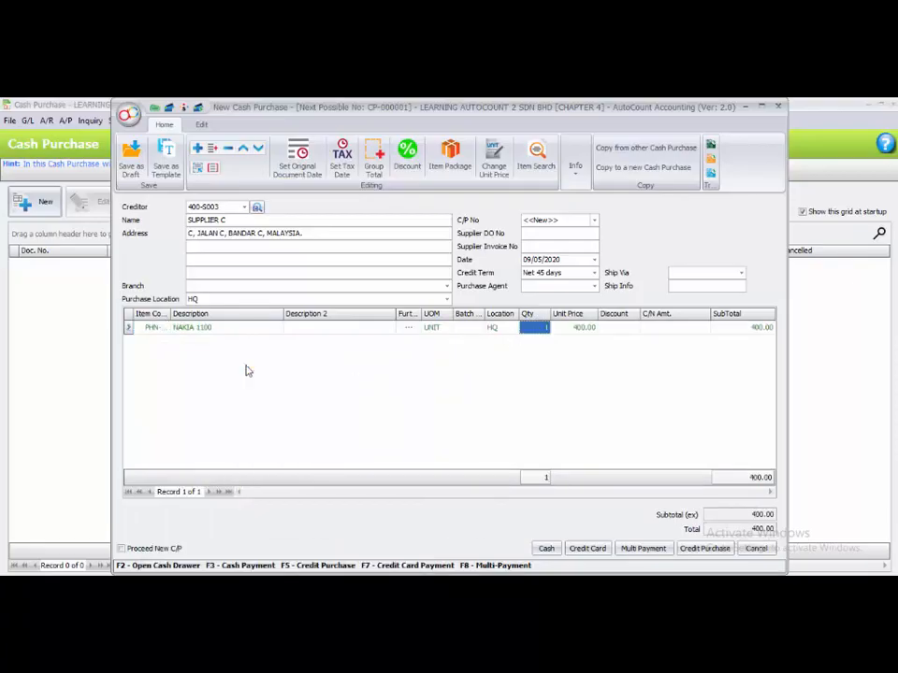
Start a new stock item from the line's item lookup, keeping group PHO and type NAK, and auto-generate its item code.
{"action": "left_click", "coordinate": [166, 343]}
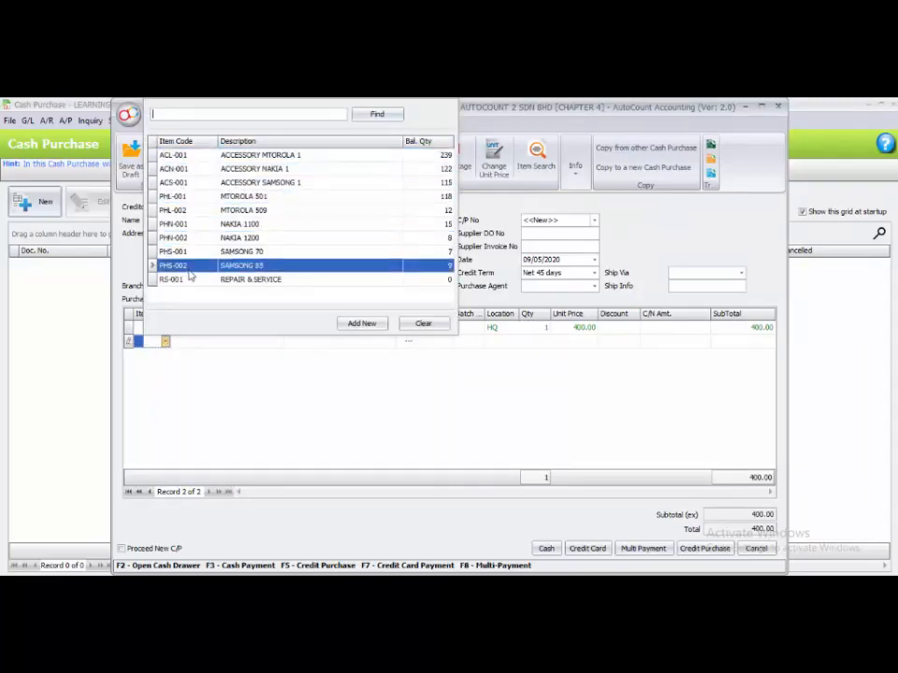
{"action": "left_click", "coordinate": [353, 324]}
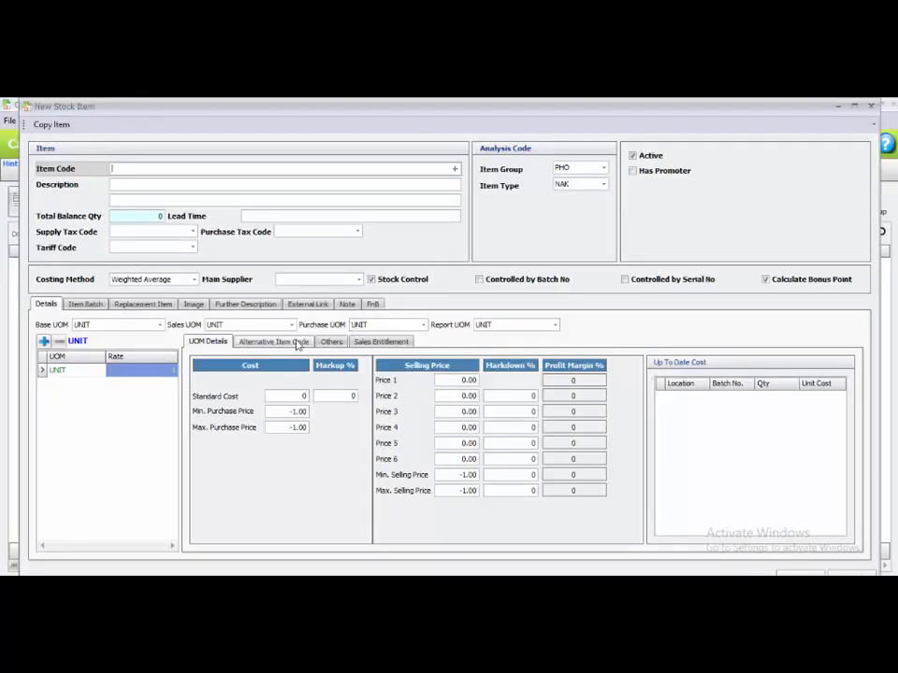
{"action": "left_click", "coordinate": [603, 169]}
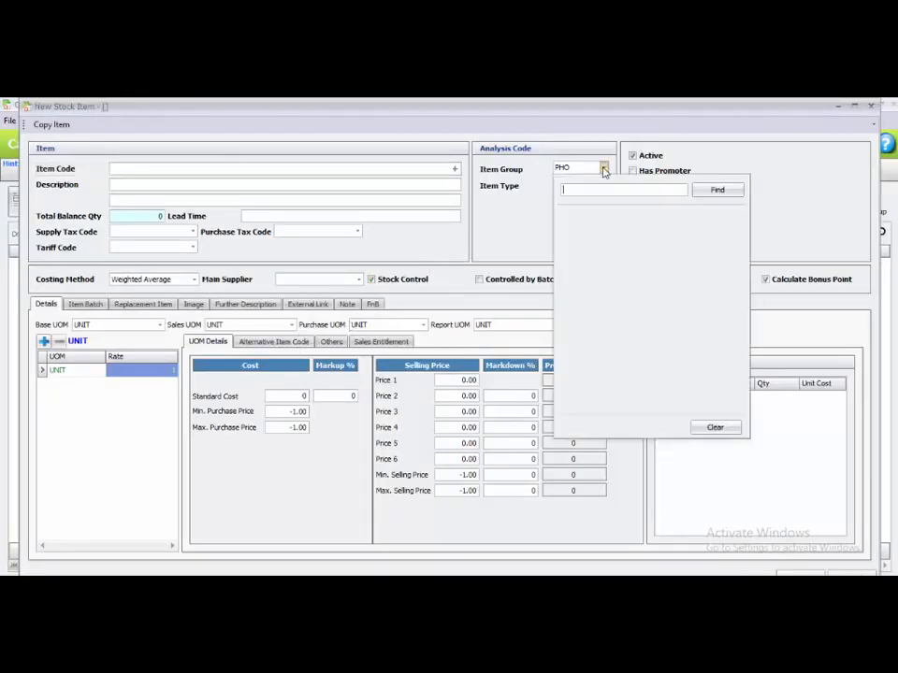
{"action": "left_click", "coordinate": [586, 243]}
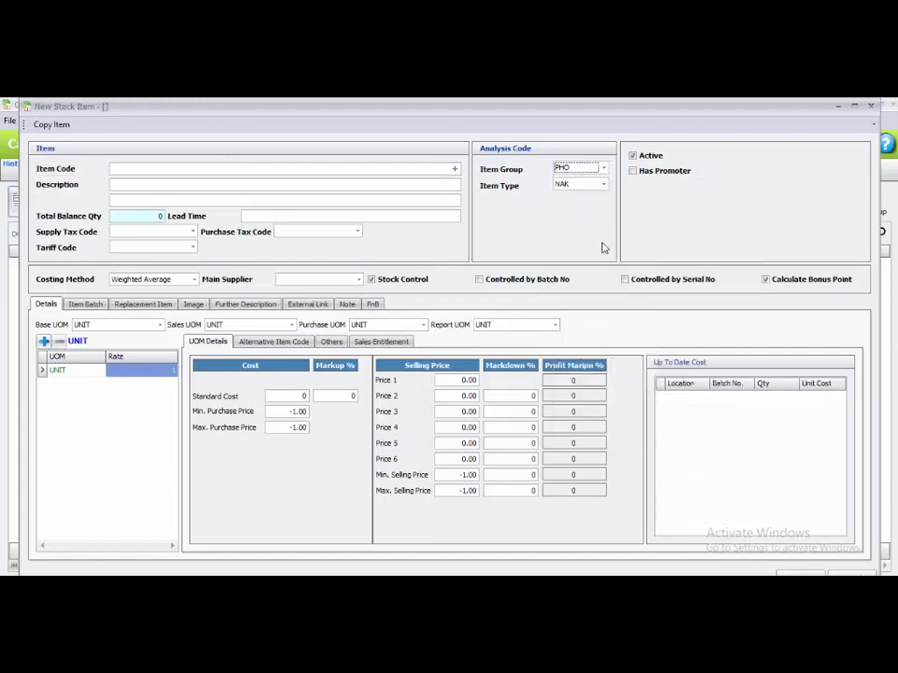
{"action": "left_click", "coordinate": [603, 184]}
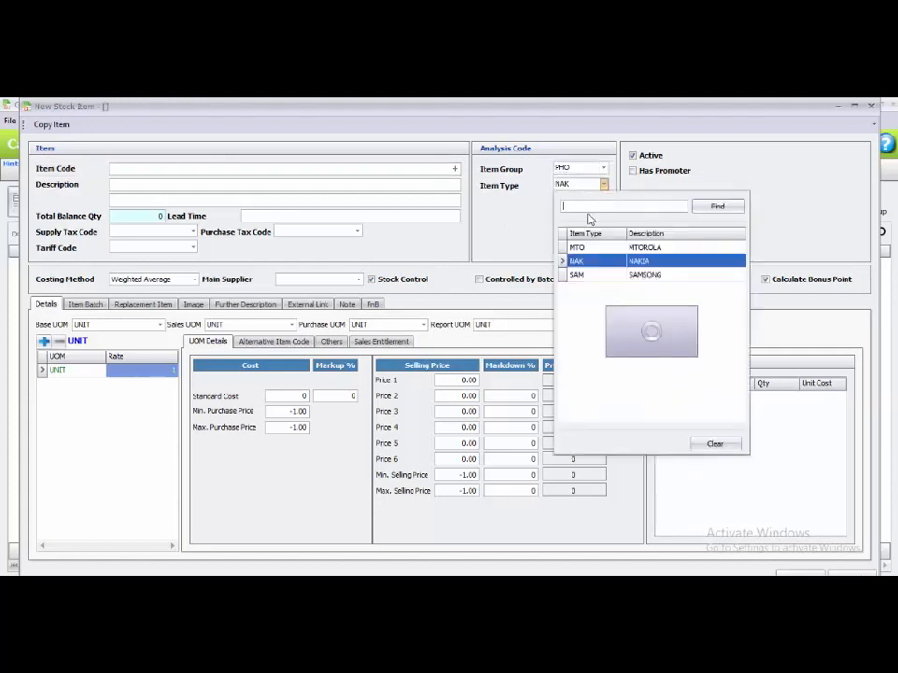
{"action": "left_click", "coordinate": [595, 263]}
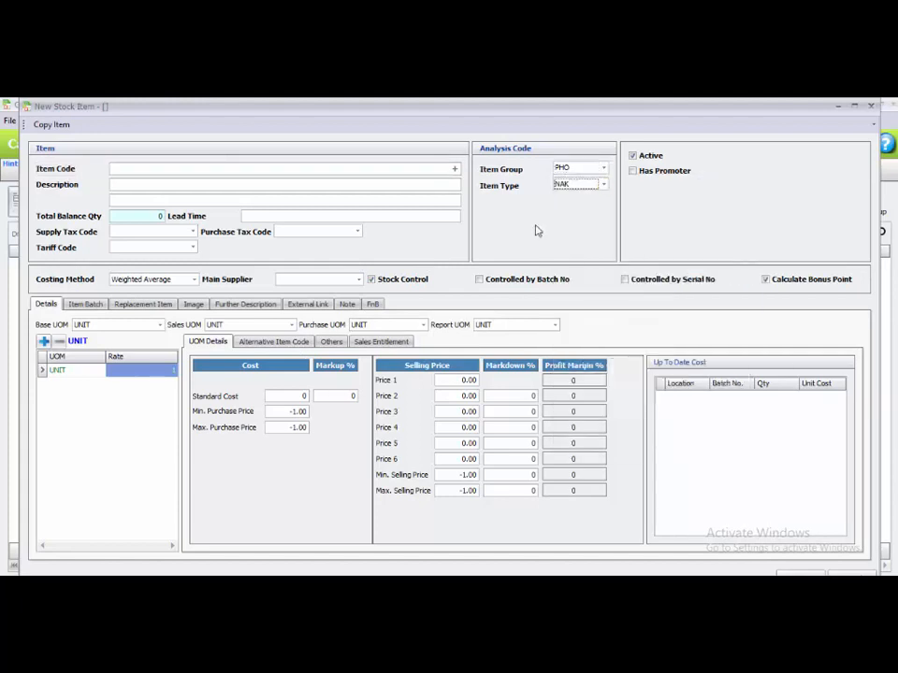
{"action": "left_click", "coordinate": [455, 171]}
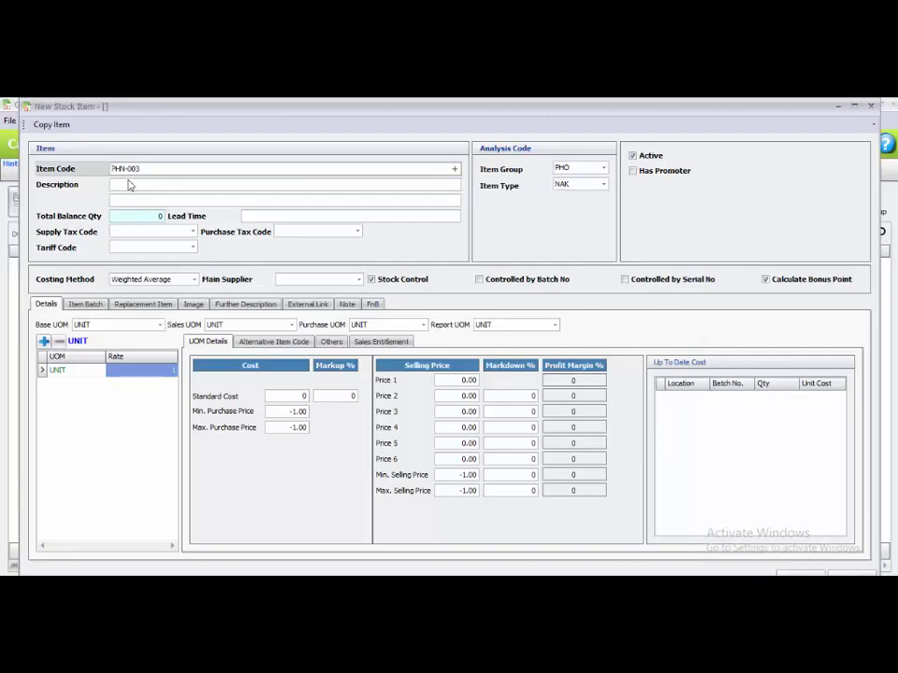
Describe the new item as NAKIA 990 with a standard cost of 200 and save it.
{"action": "left_click", "coordinate": [130, 187]}
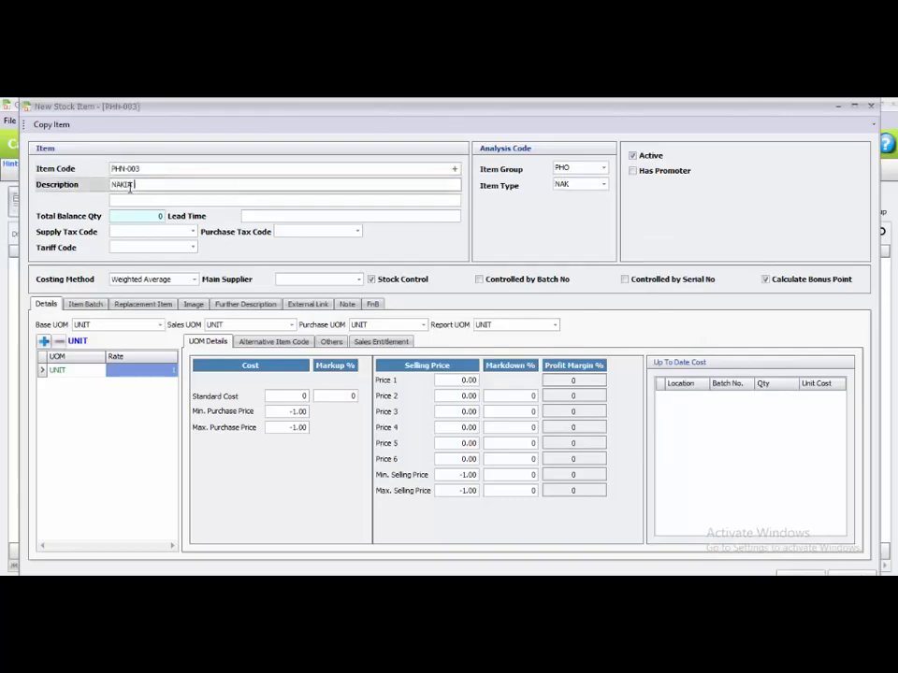
{"action": "type", "text": "NAKIA 990"}
{"action": "left_click", "coordinate": [279, 398]}
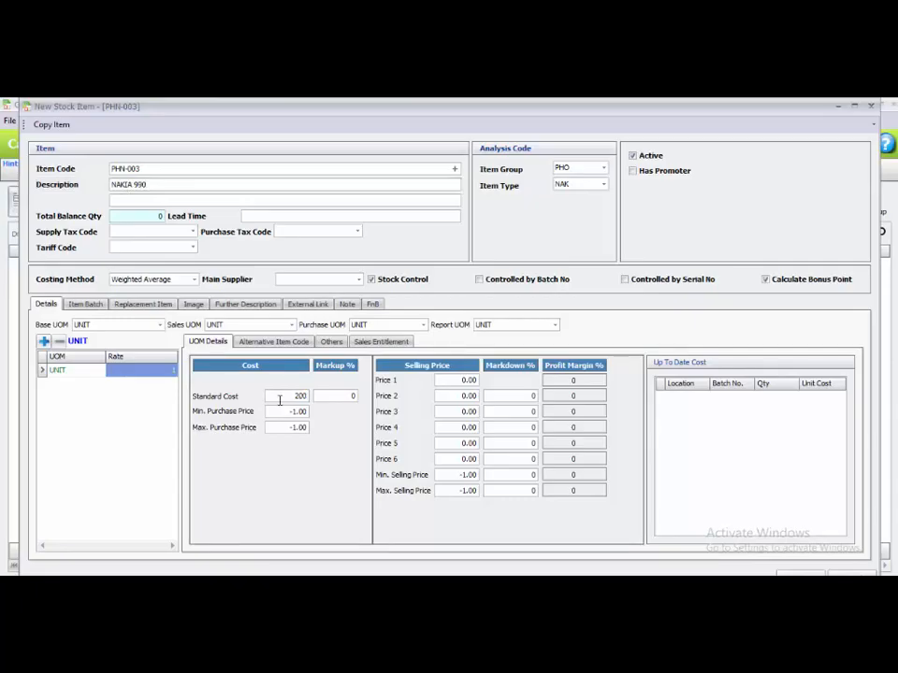
{"action": "left_click", "coordinate": [444, 381]}
{"action": "left_click", "coordinate": [795, 572]}
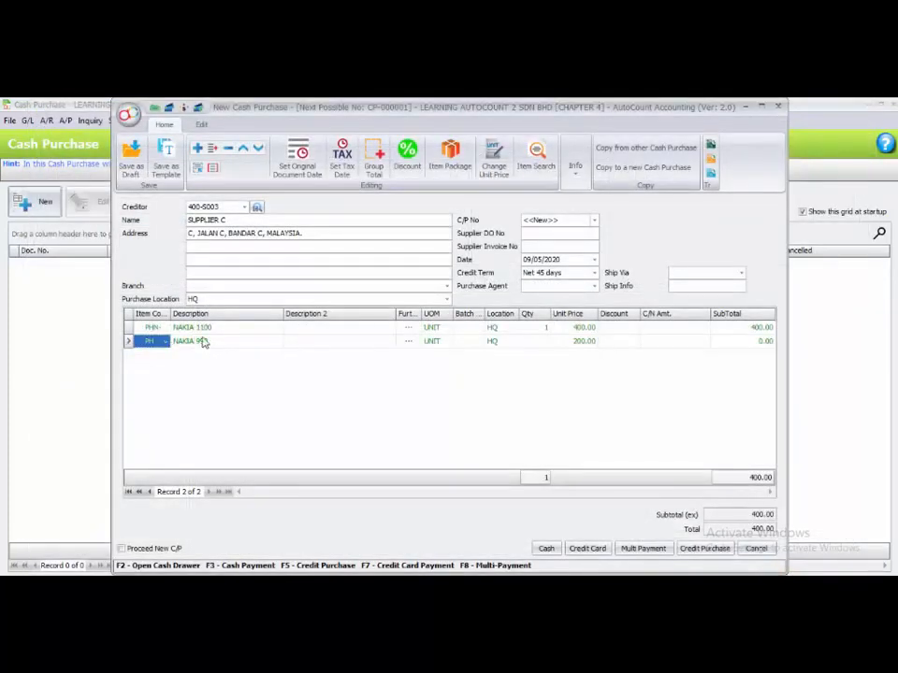
Set the NAKIA 990 line's quantity to 1 and try to pay the cash purchase by cash.
{"action": "left_click", "coordinate": [538, 341]}
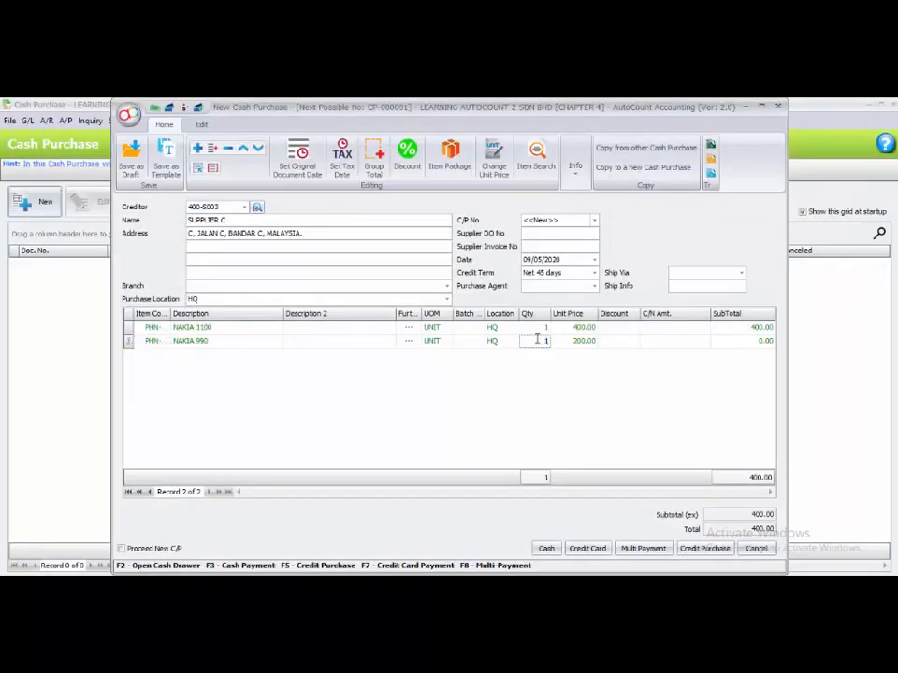
{"action": "key", "text": "Return"}
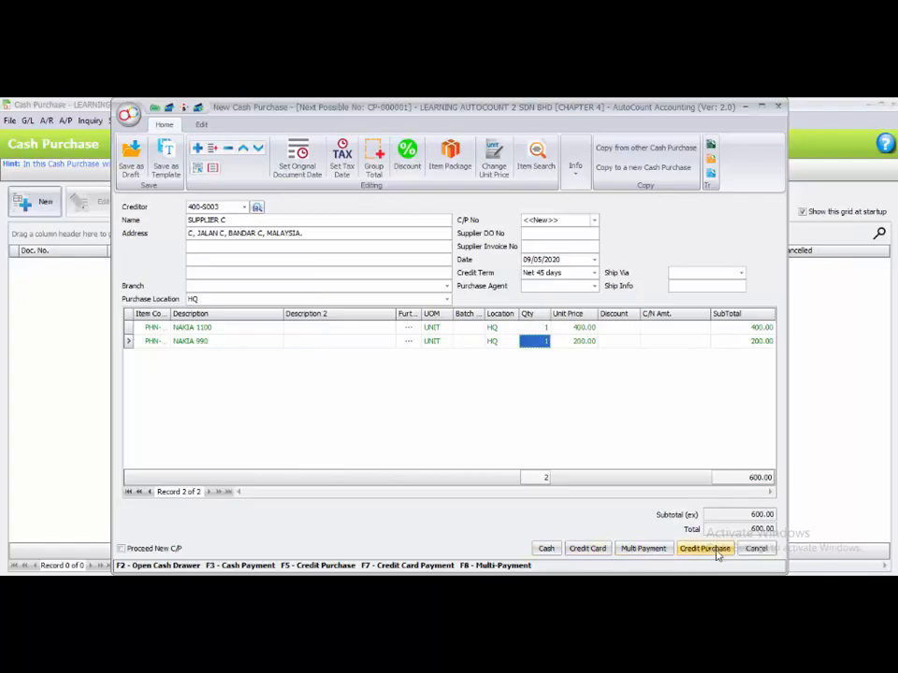
{"action": "left_click", "coordinate": [546, 550]}
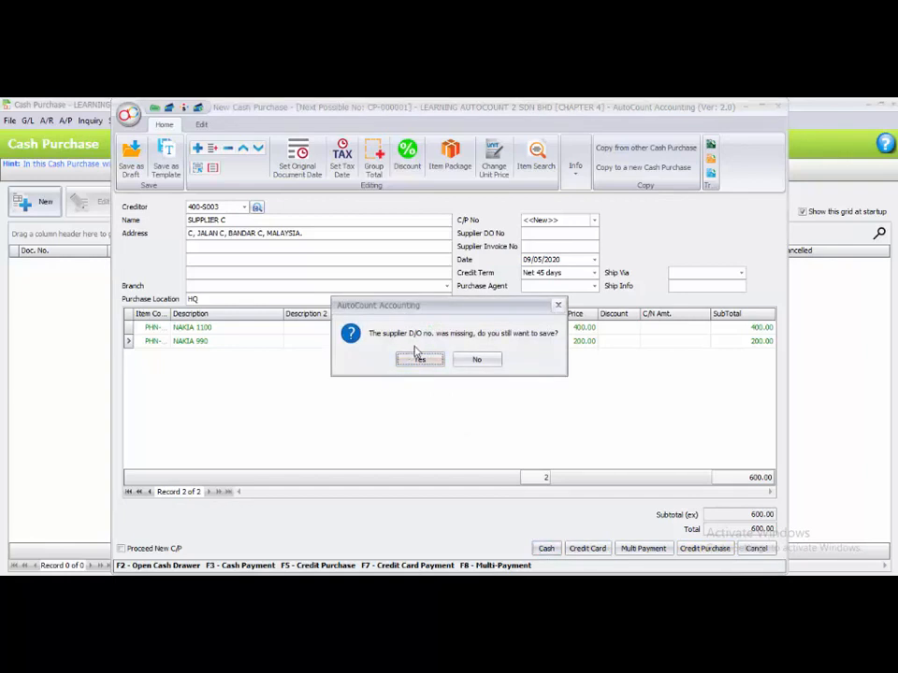
{"action": "left_click", "coordinate": [476, 359]}
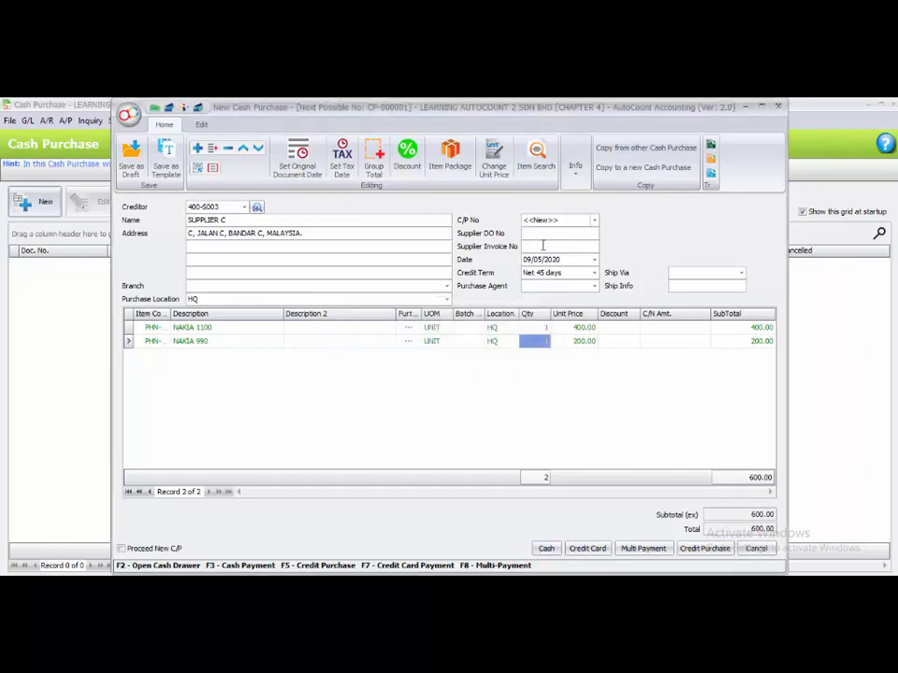
Enter supplier invoice number 121212, then pay the 600 total in cash without a supplier D/O number.
{"action": "type", "text": "121212"}
{"action": "left_click", "coordinate": [547, 549]}
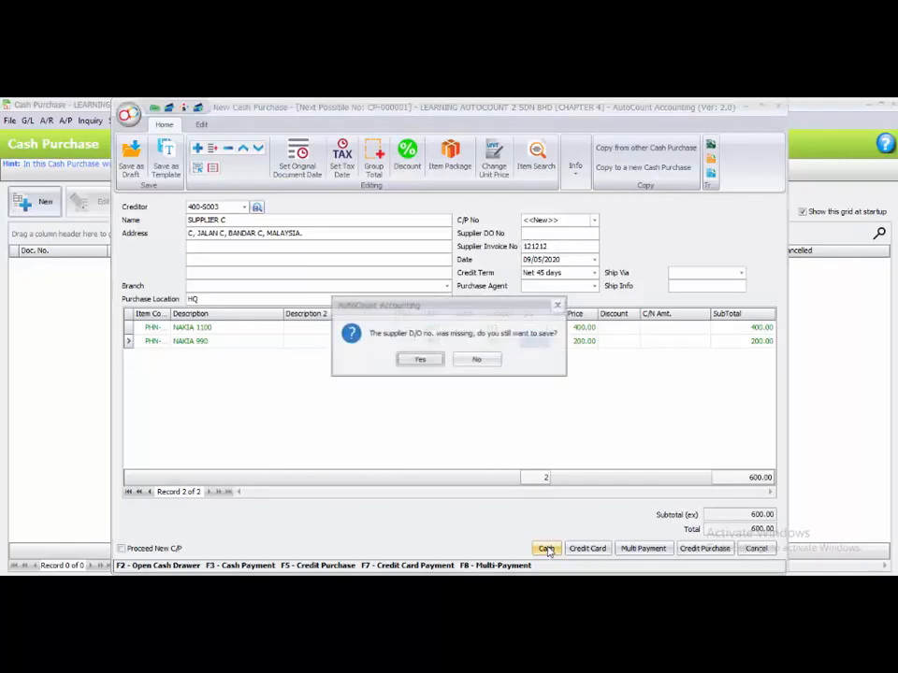
{"action": "left_click", "coordinate": [418, 361]}
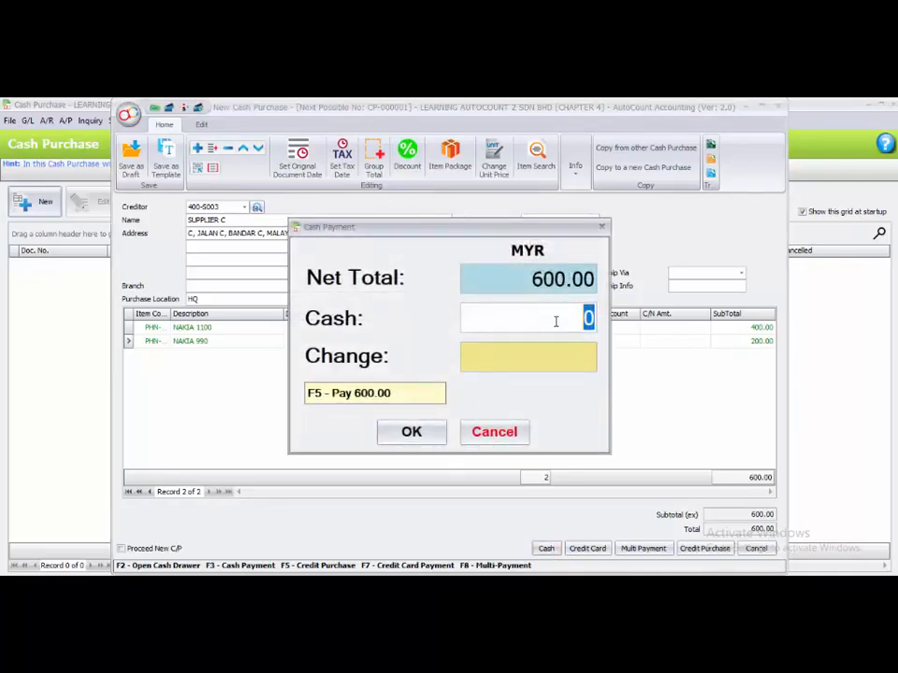
{"action": "type", "text": "600"}
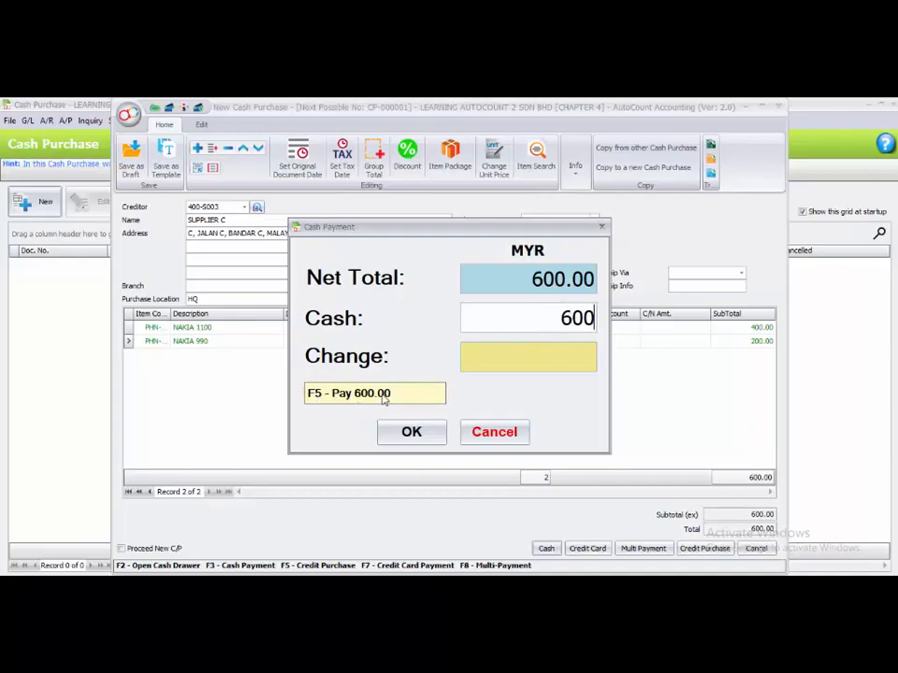
{"action": "double_click", "coordinate": [562, 318]}
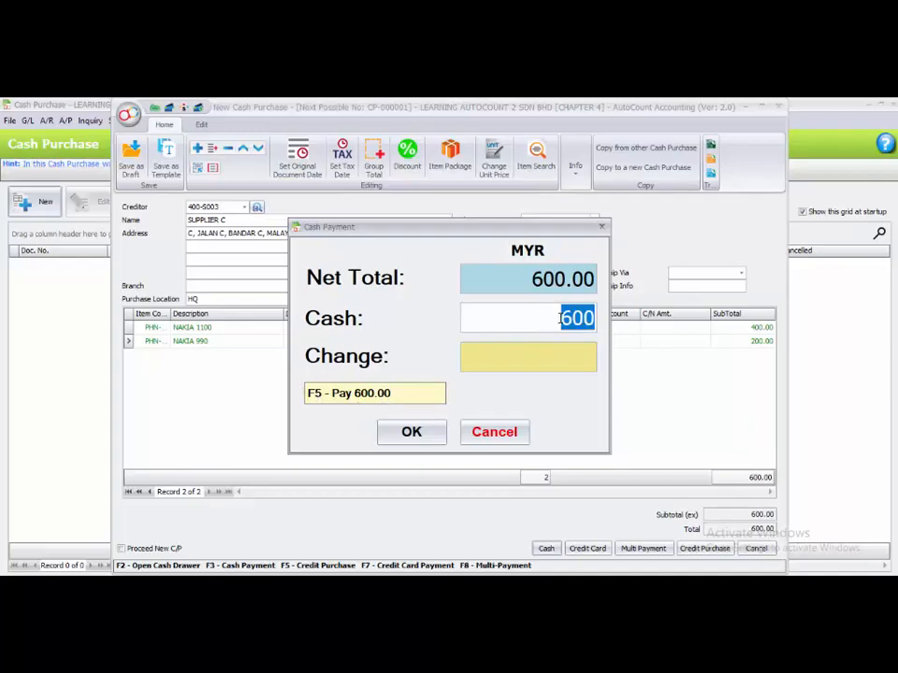
{"action": "left_click", "coordinate": [412, 437]}
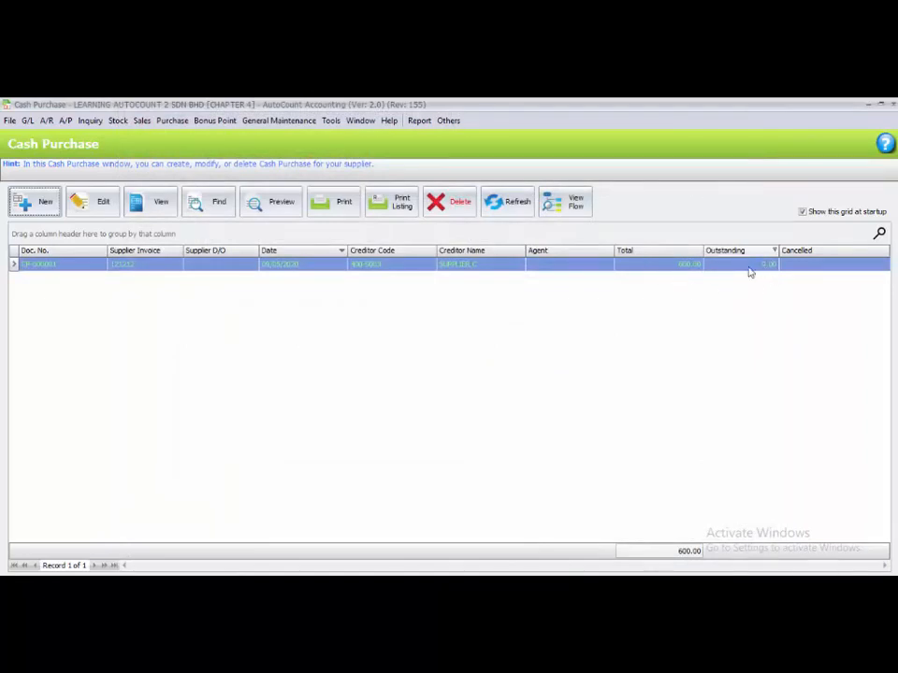
Close the cash purchase list and browse the Purchase menu.
{"action": "left_click", "coordinate": [316, 401]}
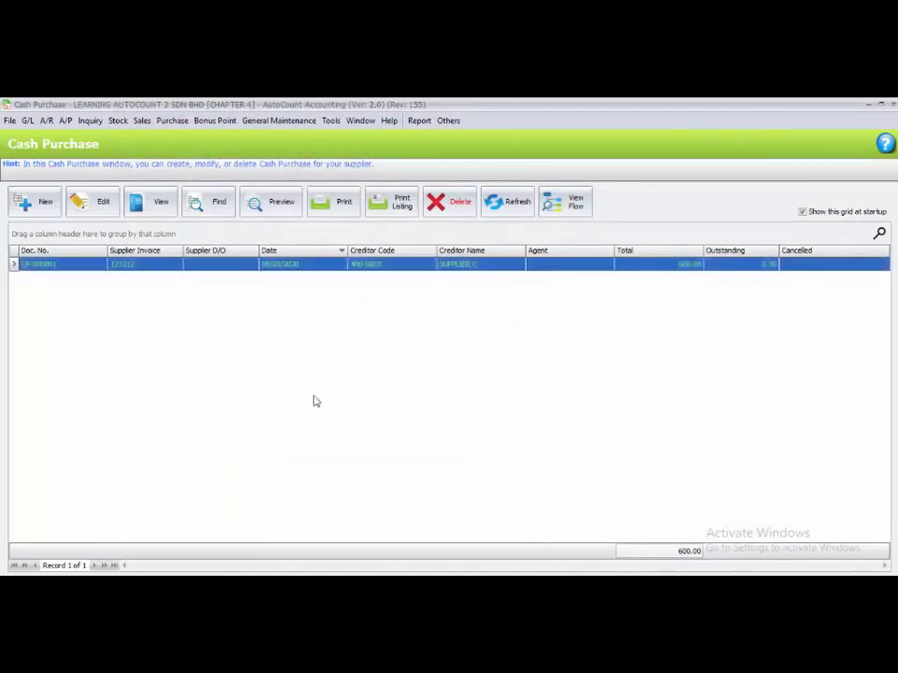
{"action": "left_click", "coordinate": [892, 107]}
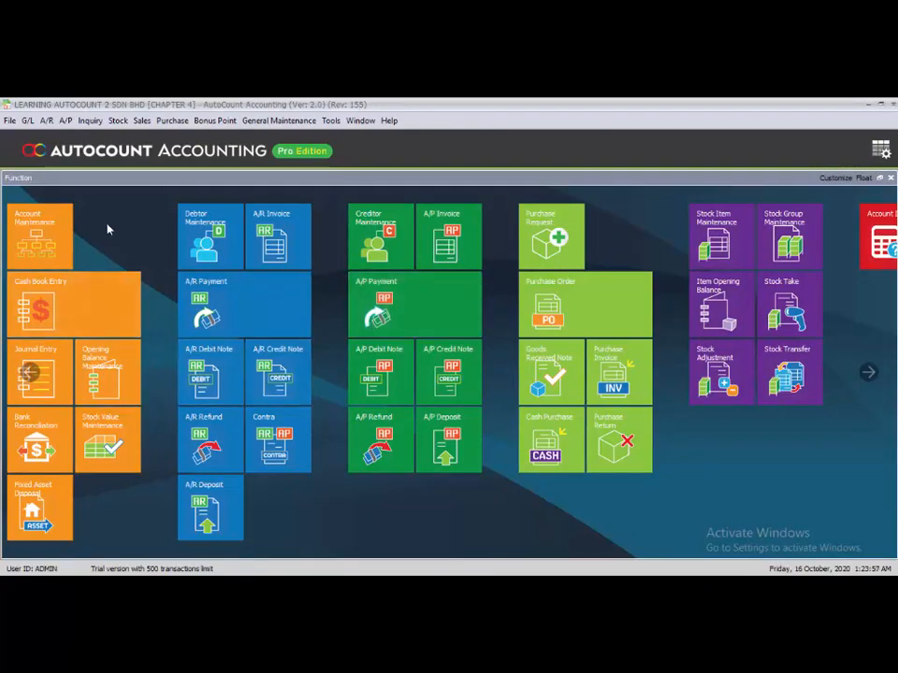
{"action": "left_click", "coordinate": [168, 122]}
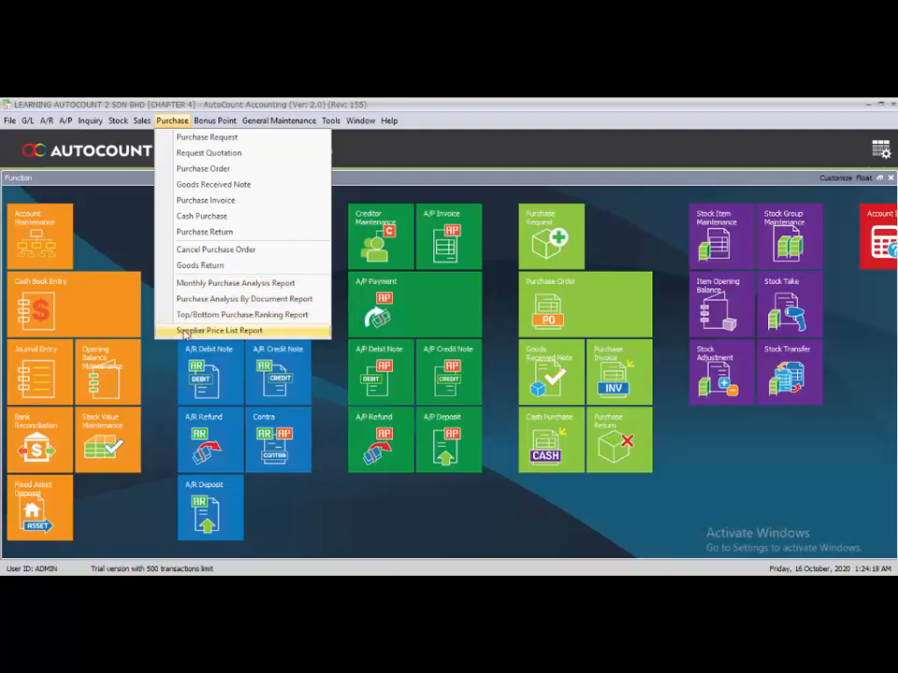
{"action": "left_click", "coordinate": [328, 421]}
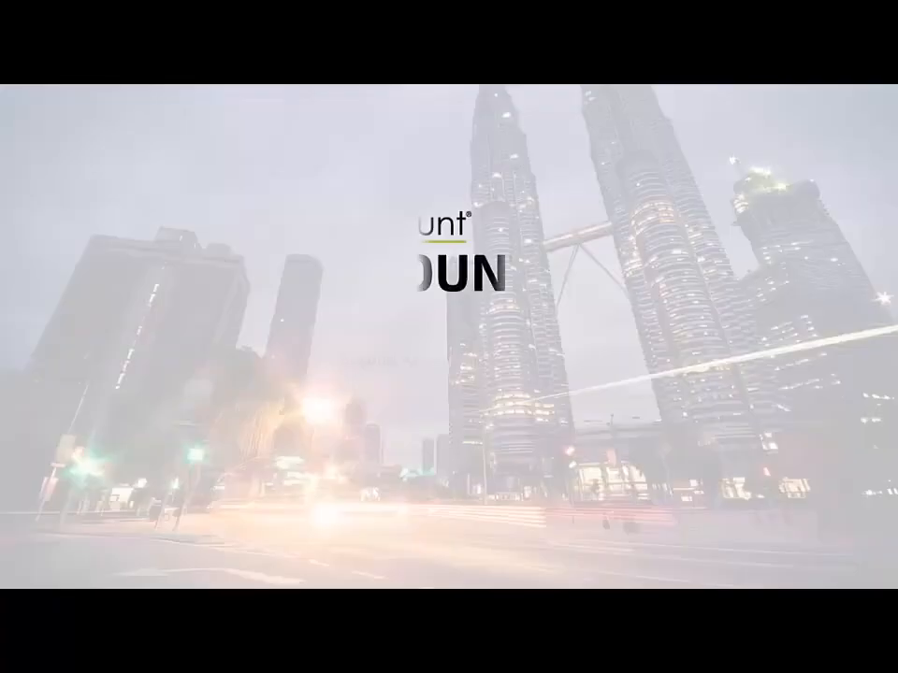